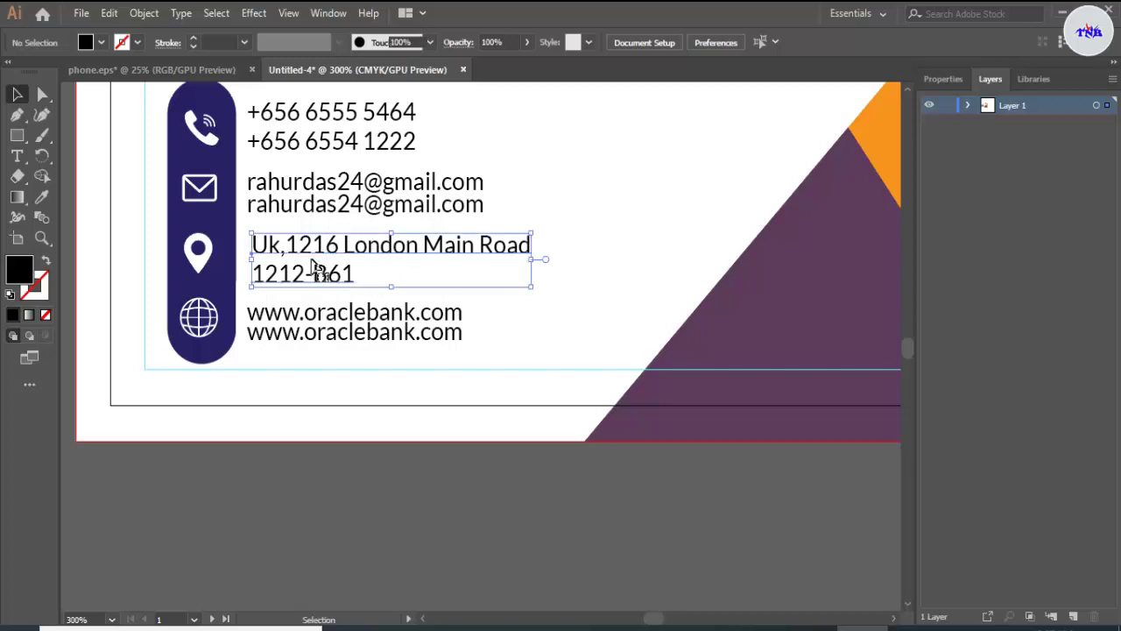
Align the address text with the other contact lines.
{"action": "left_click_drag", "start_coordinate": [315, 268], "coordinate": [310, 270]}
{"action": "left_click", "coordinate": [362, 265]}
{"action": "scroll", "coordinate": [511, 220], "scroll_direction": "down", "scroll_amount": 2}
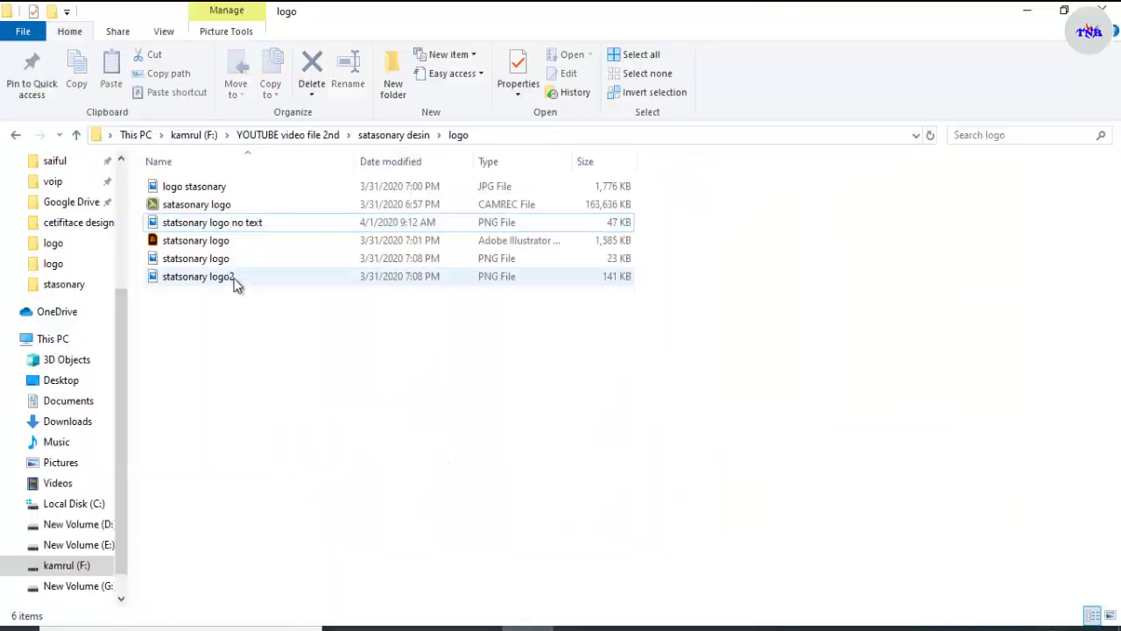
Place the statsonary logo2 image on the back card and resize it to fill the card.
{"action": "mouse_move", "coordinate": [237, 279]}
{"action": "left_mouse_down"}
{"action": "mouse_move", "coordinate": [693, 391]}
{"action": "mouse_move", "coordinate": [612, 405]}
{"action": "left_mouse_up"}
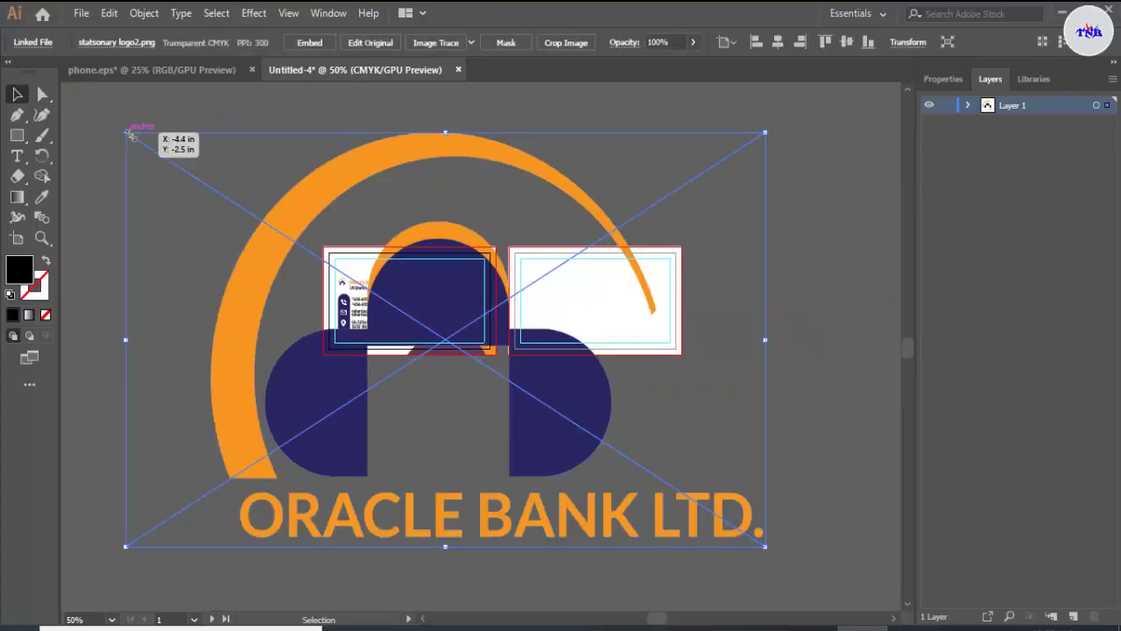
{"action": "left_click_drag", "start_coordinate": [127, 133], "coordinate": [367, 298]}
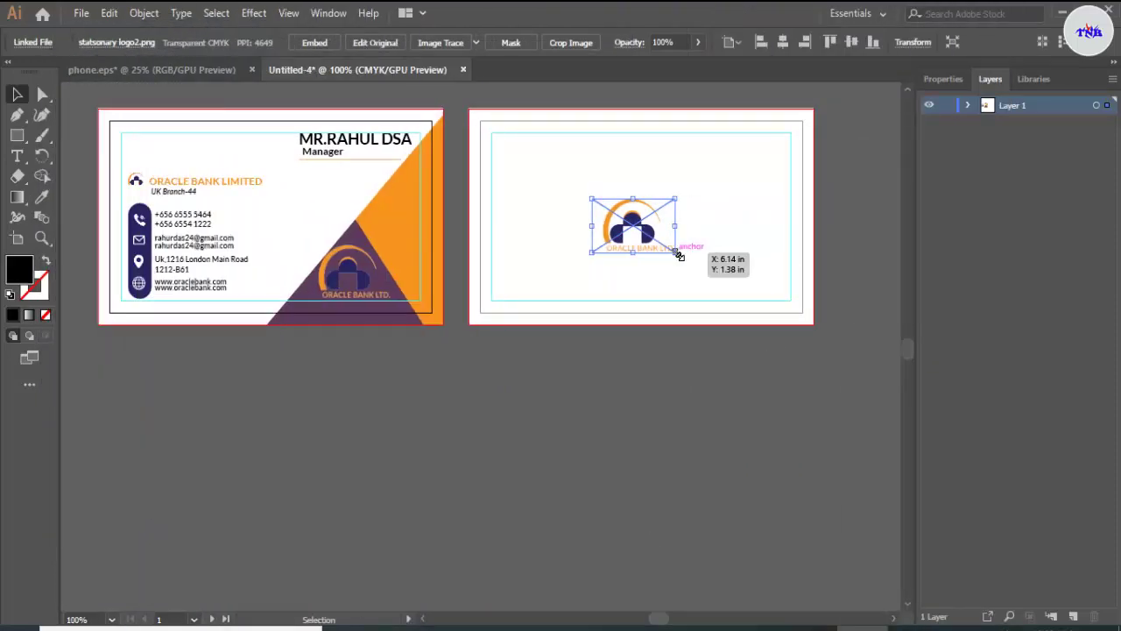
{"action": "left_click_drag", "start_coordinate": [674, 254], "coordinate": [766, 311]}
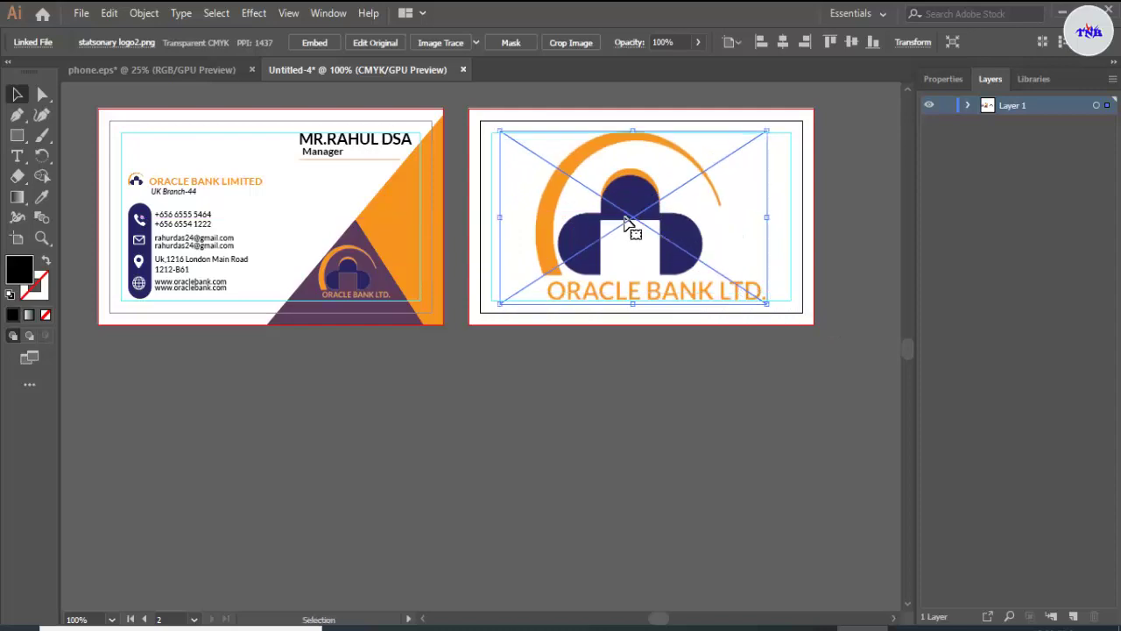
{"action": "left_click_drag", "start_coordinate": [499, 139], "coordinate": [504, 133]}
{"action": "left_click", "coordinate": [778, 216]}
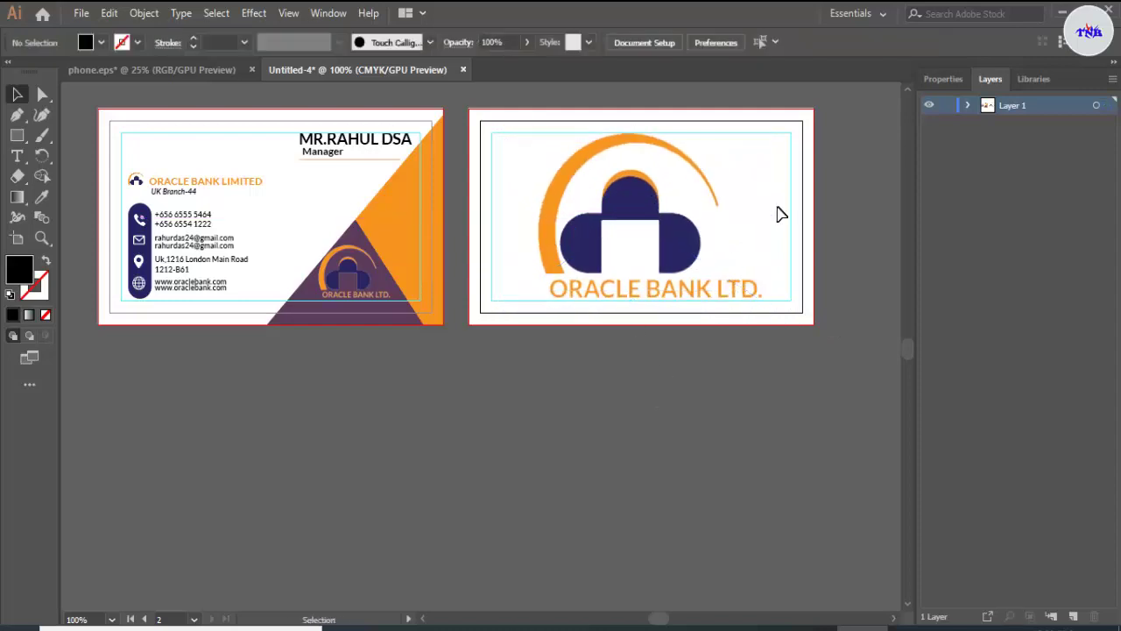
{"action": "left_click", "coordinate": [740, 267]}
{"action": "key", "text": "ctrl+plus"}
{"action": "left_click", "coordinate": [698, 408]}
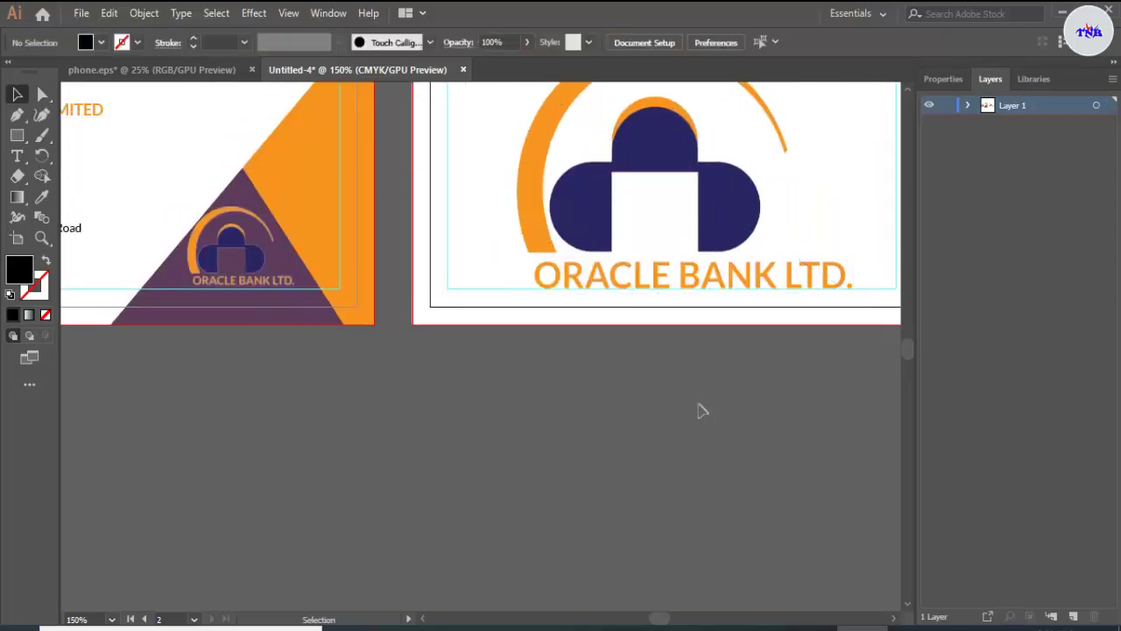
{"action": "key", "text": "ctrl+minus"}
{"action": "key", "text": "ctrl+minus"}
Lock all card artwork, then unlock everything and switch to the Photoshop mockup.
{"action": "key", "text": "ctrl+a"}
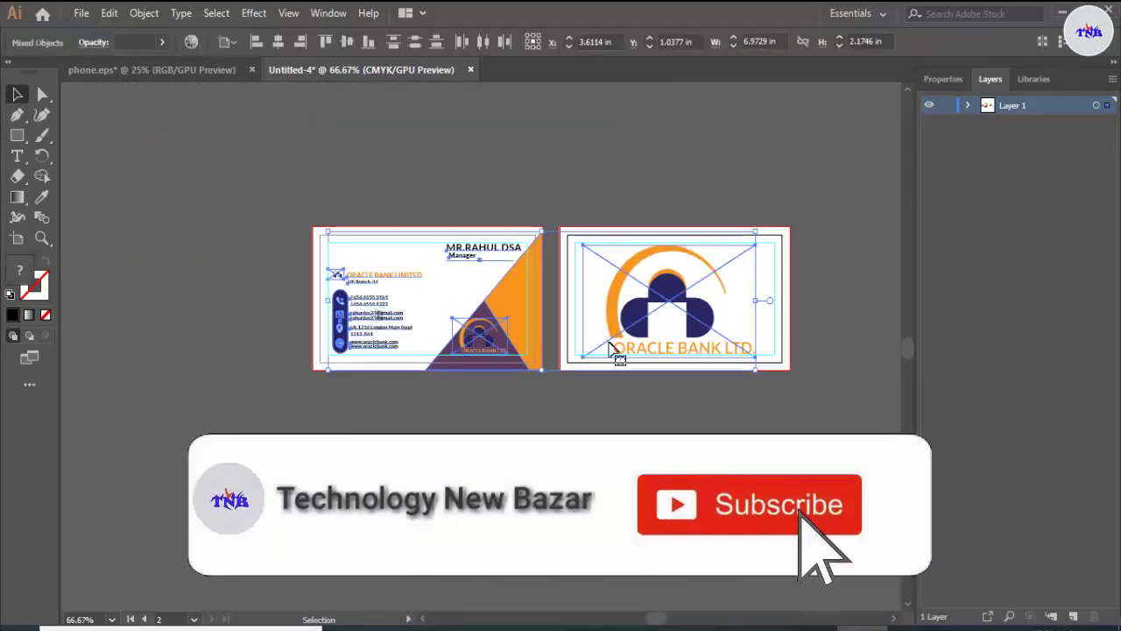
{"action": "left_click", "coordinate": [143, 13]}
{"action": "left_click", "coordinate": [213, 90]}
{"action": "left_click", "coordinate": [143, 12]}
{"action": "left_click", "coordinate": [429, 109]}
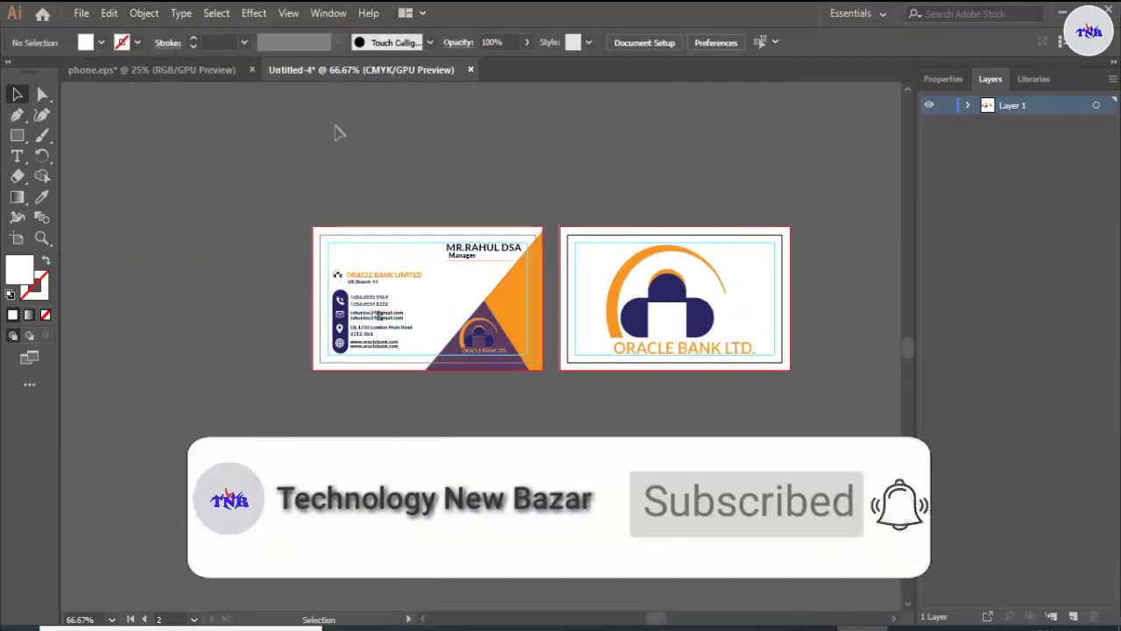
{"action": "key", "text": "ctrl+plus"}
{"action": "key", "text": "ctrl+plus"}
{"action": "key", "text": "ctrl+alt+2"}
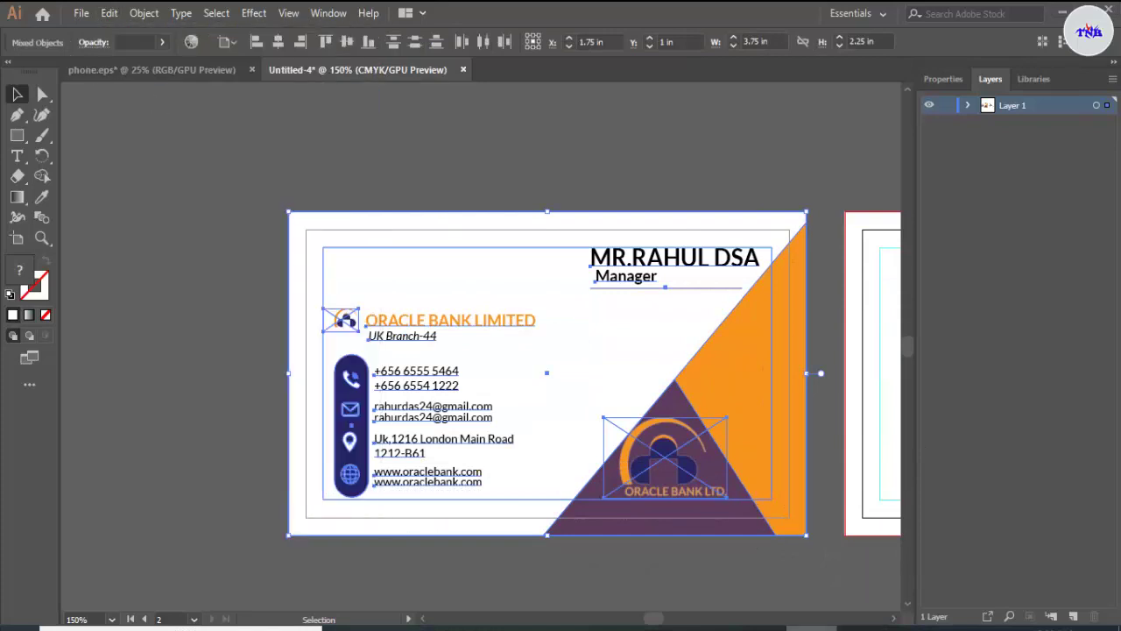
{"action": "key", "text": "alt+Tab"}
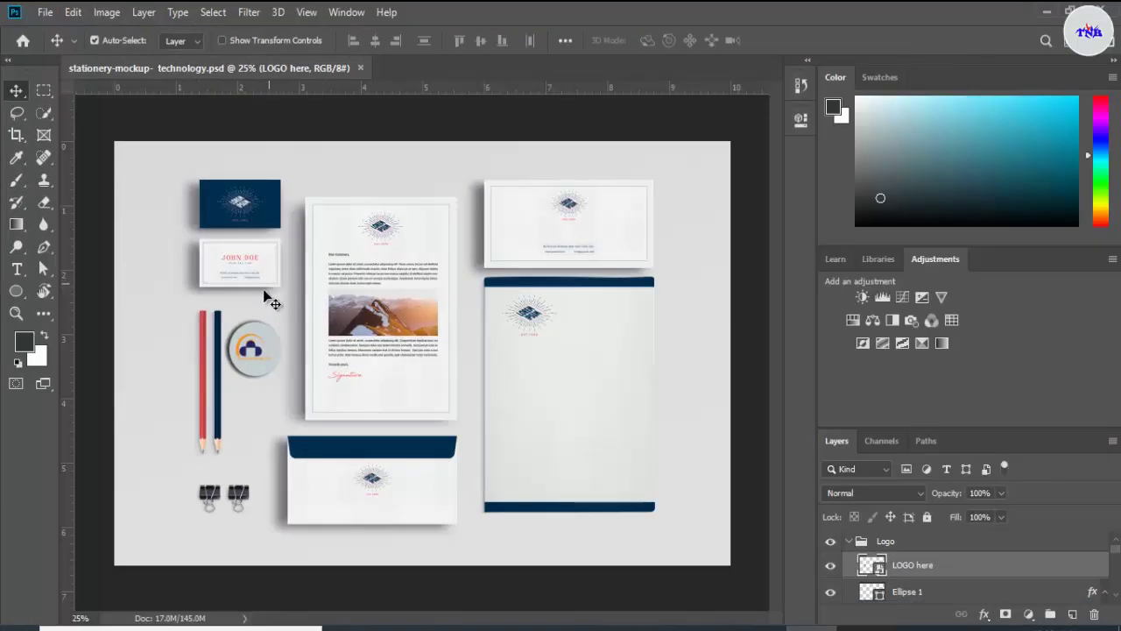
Select the Business card layer in the stationery mockup.
{"action": "left_click", "coordinate": [265, 277]}
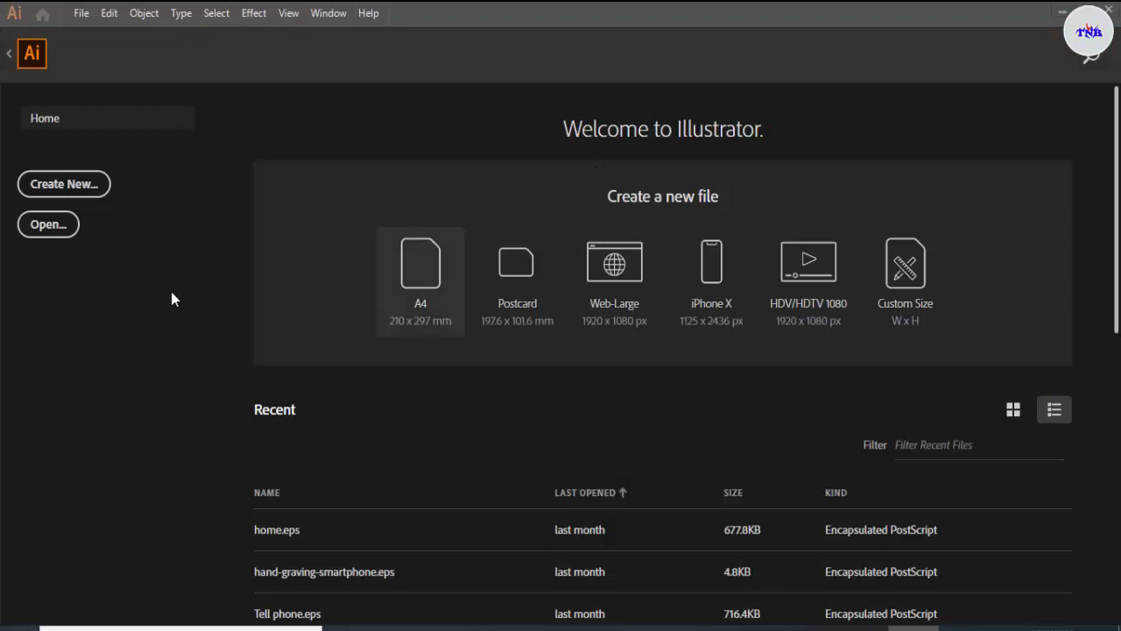
Create a landscape 3.5 × 2 in CMYK document with 2 artboards and 0.125 in bleed.
{"action": "left_click", "coordinate": [84, 187]}
{"action": "left_click", "coordinate": [84, 187]}
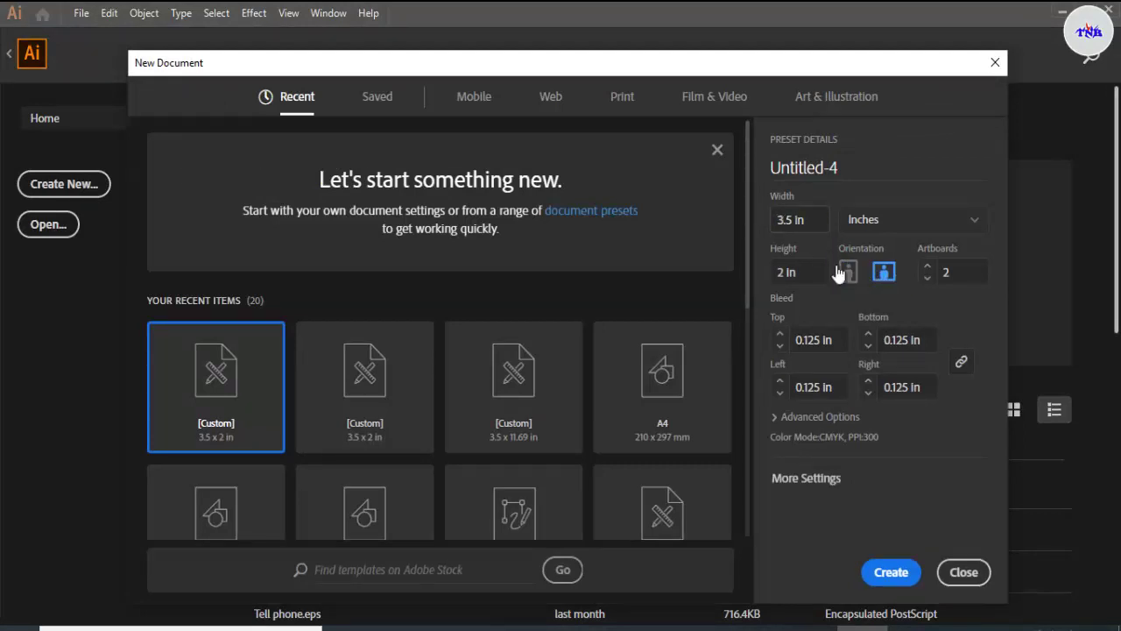
{"action": "left_click", "coordinate": [847, 272]}
{"action": "left_click", "coordinate": [810, 221]}
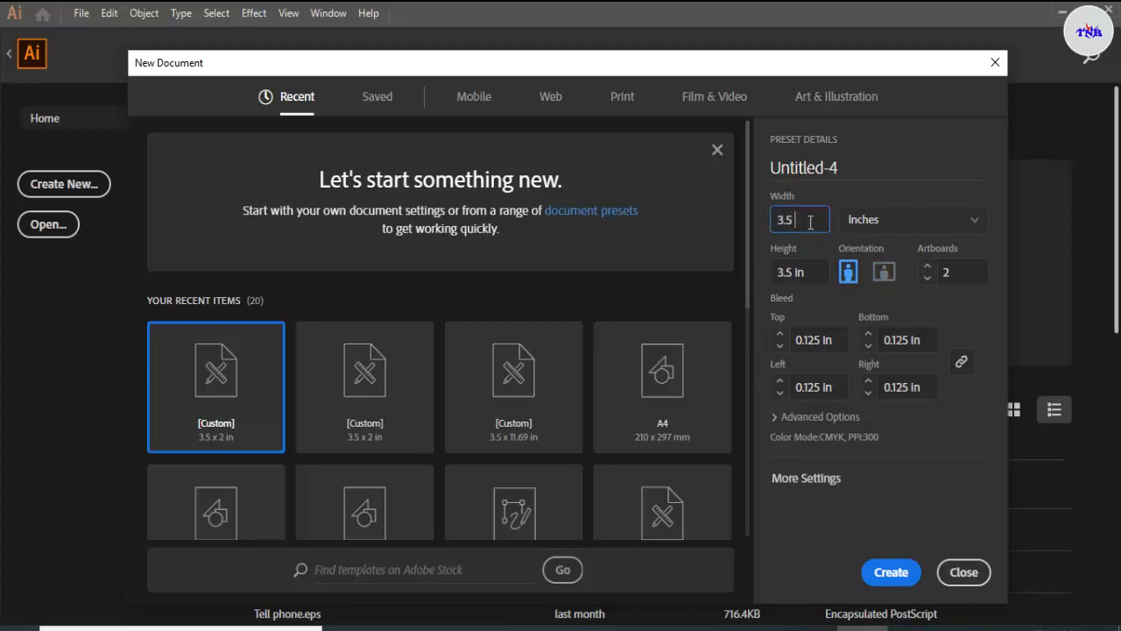
{"action": "left_click", "coordinate": [809, 267]}
{"action": "type", "text": "2"}
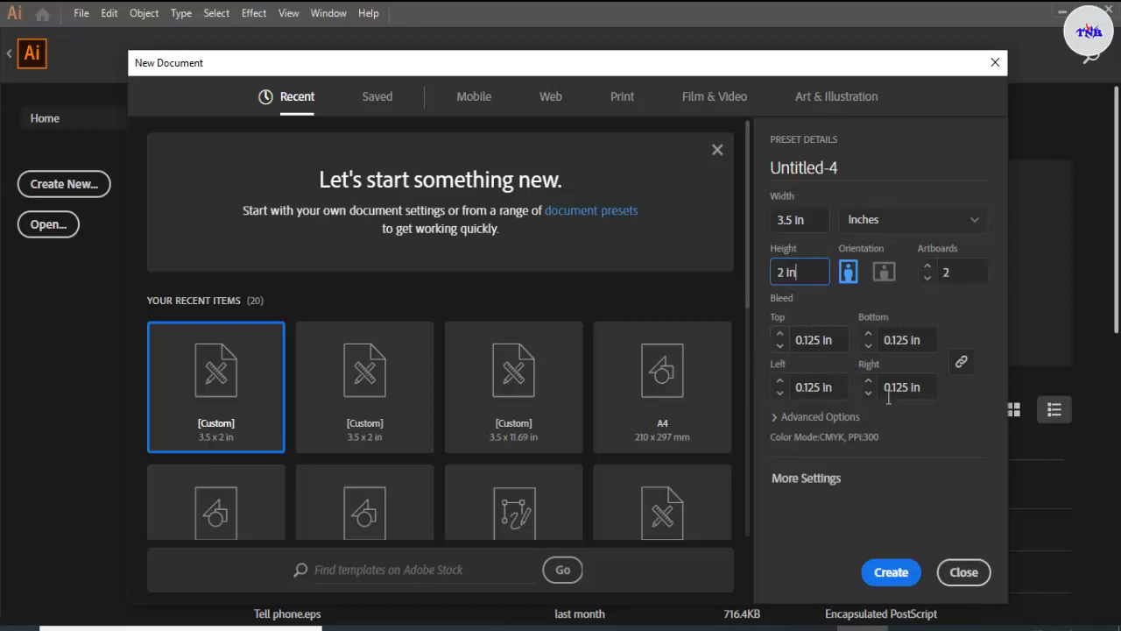
{"action": "left_click", "coordinate": [776, 419]}
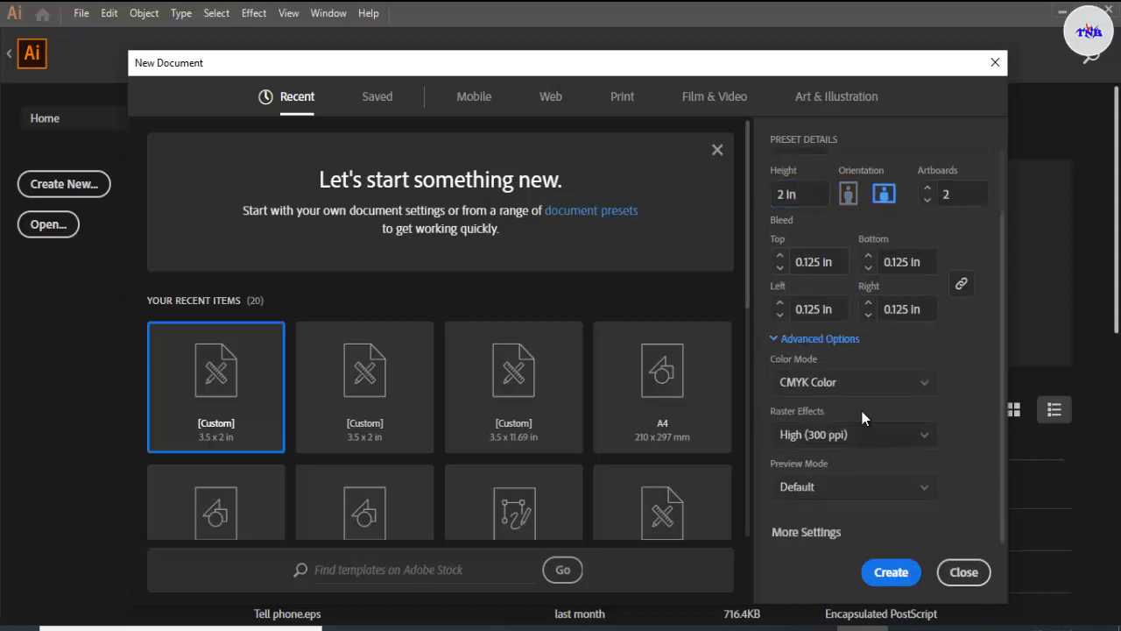
{"action": "left_click", "coordinate": [776, 339]}
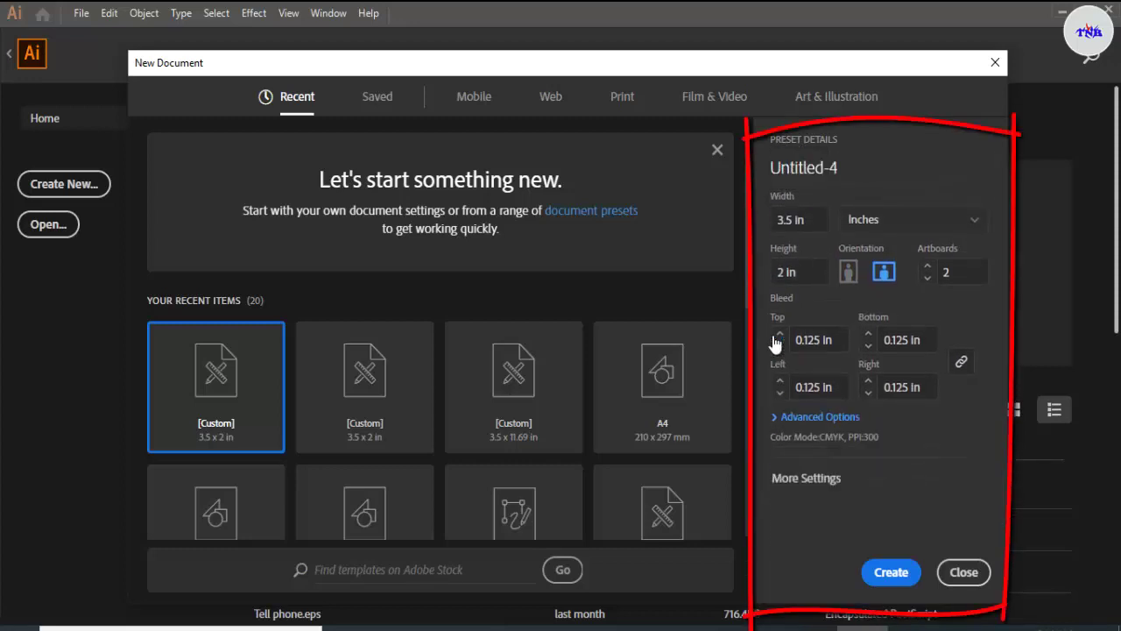
{"action": "left_click", "coordinate": [891, 572]}
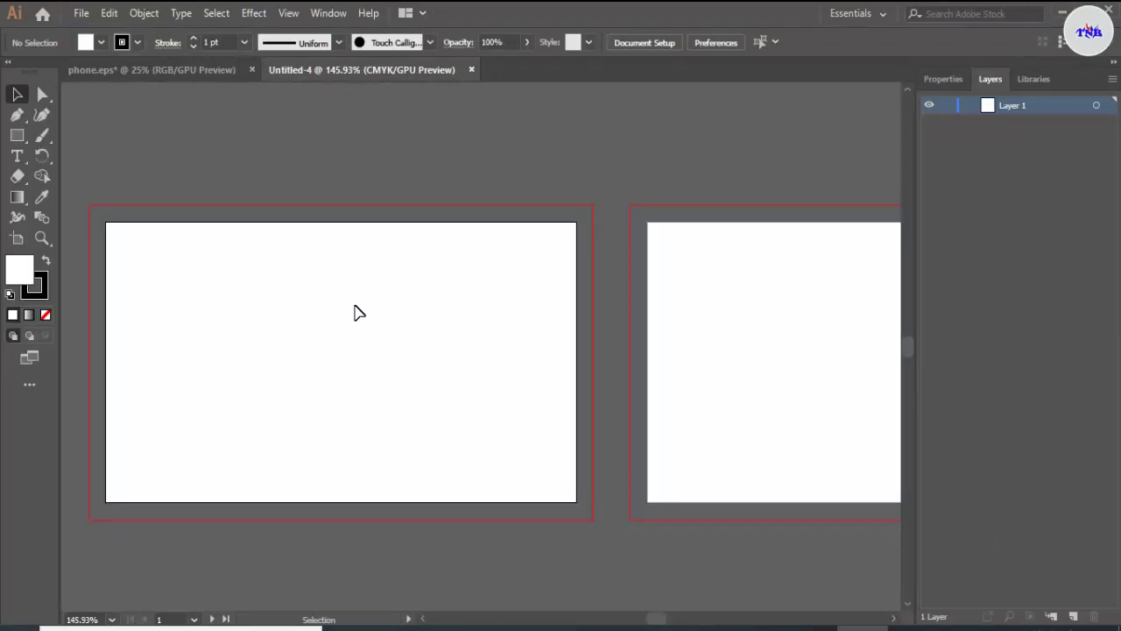
Set the stroke to None and draw a 3.5 × 2 in rectangle.
{"action": "key", "text": "ctrl+1"}
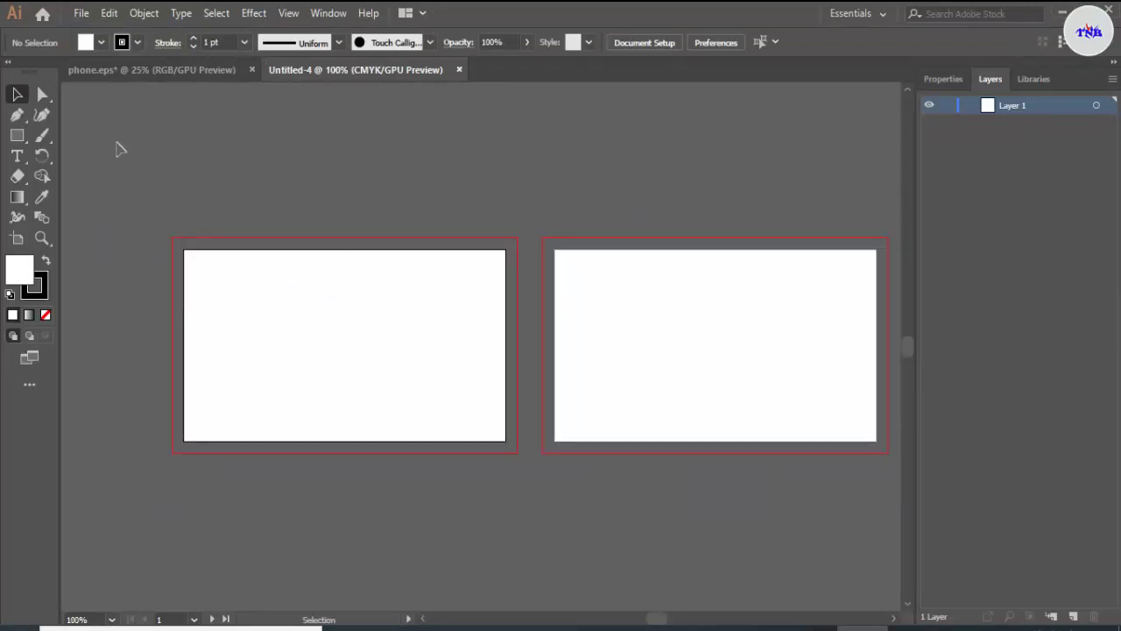
{"action": "left_click", "coordinate": [139, 42]}
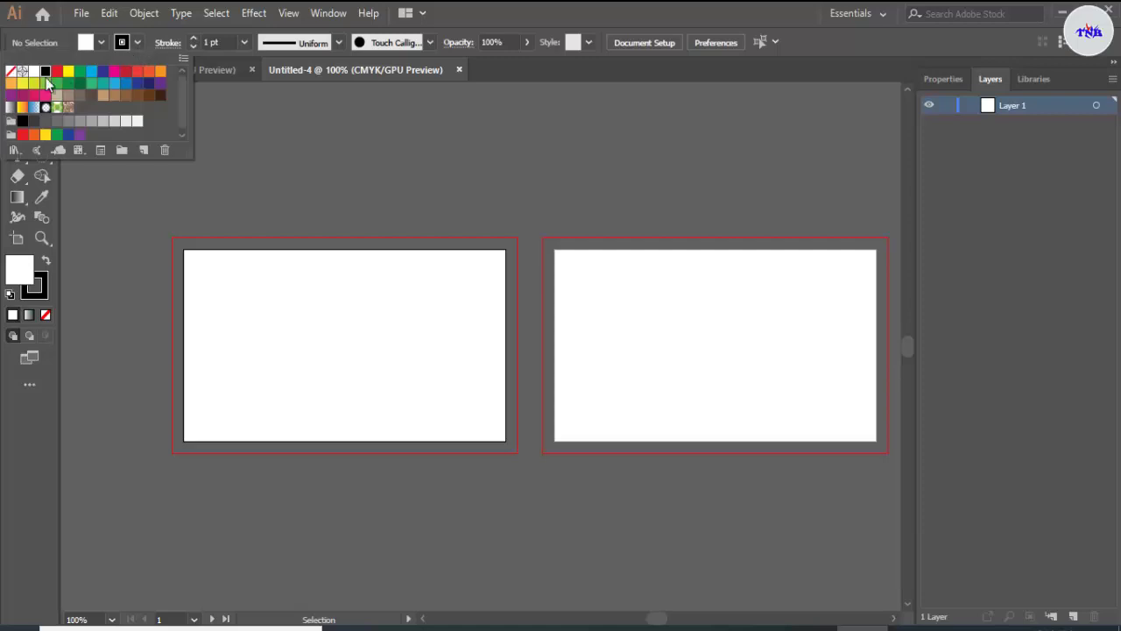
{"action": "left_click", "coordinate": [11, 71]}
{"action": "left_click", "coordinate": [262, 126]}
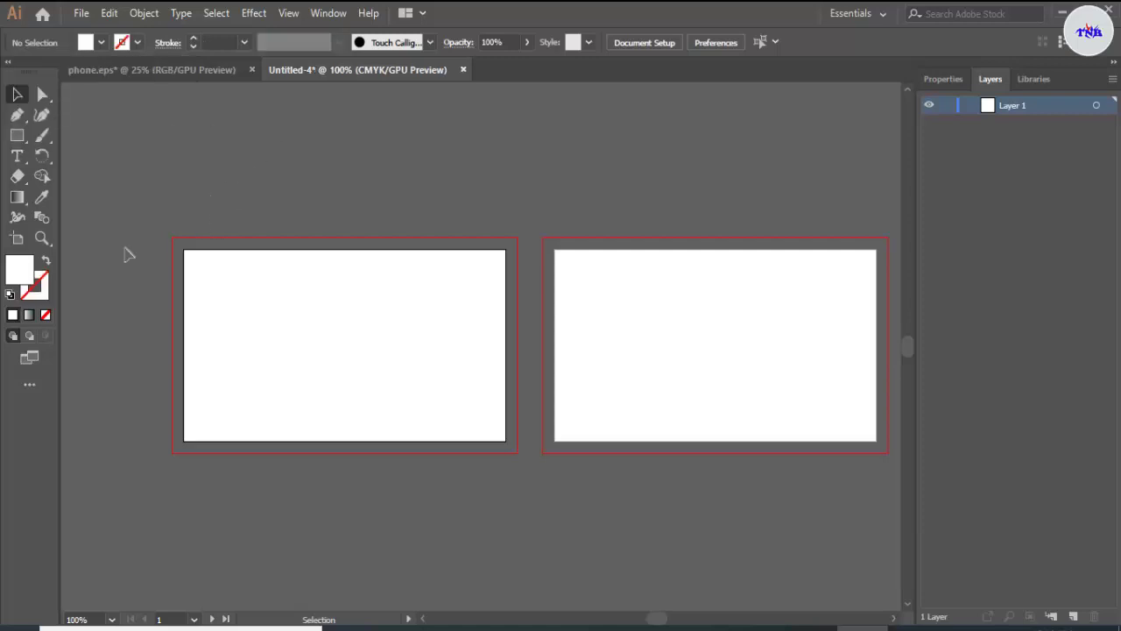
{"action": "left_click", "coordinate": [16, 136]}
{"action": "left_click", "coordinate": [378, 326]}
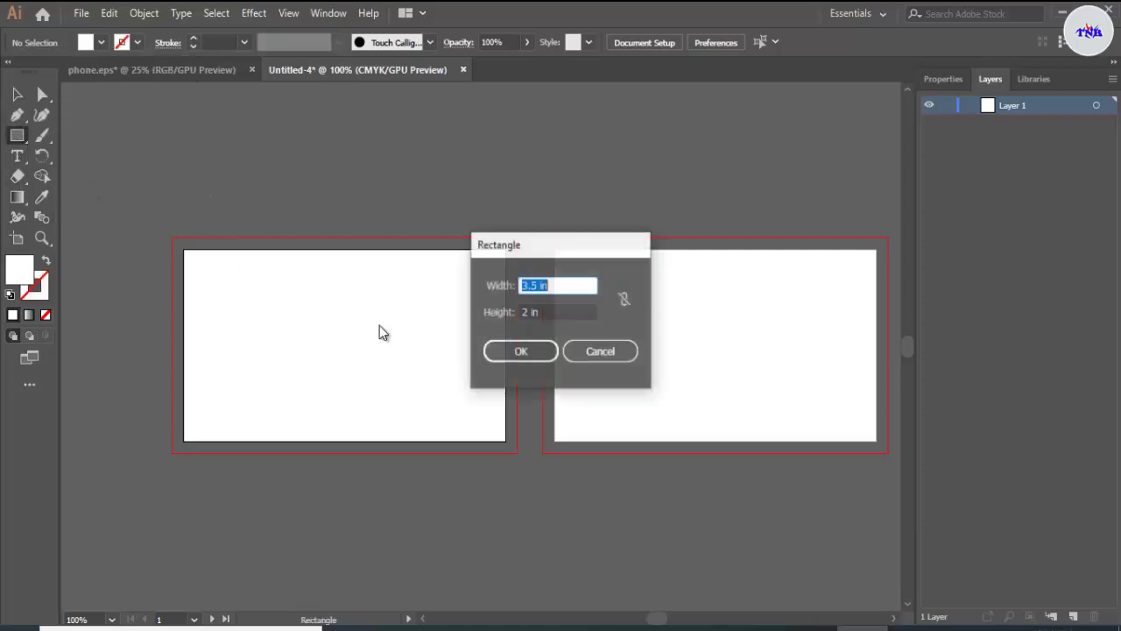
{"action": "left_click", "coordinate": [524, 352]}
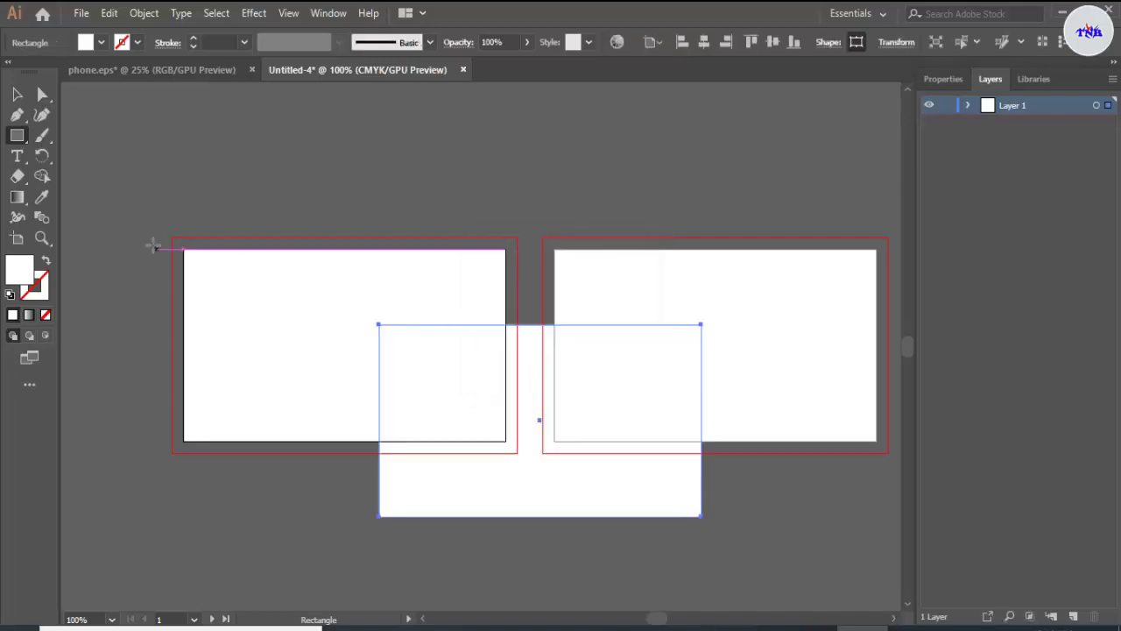
Move the rectangle onto the left artboard and copy it onto the right artboard.
{"action": "left_click", "coordinate": [16, 94]}
{"action": "left_click_drag", "start_coordinate": [470, 381], "coordinate": [269, 308]}
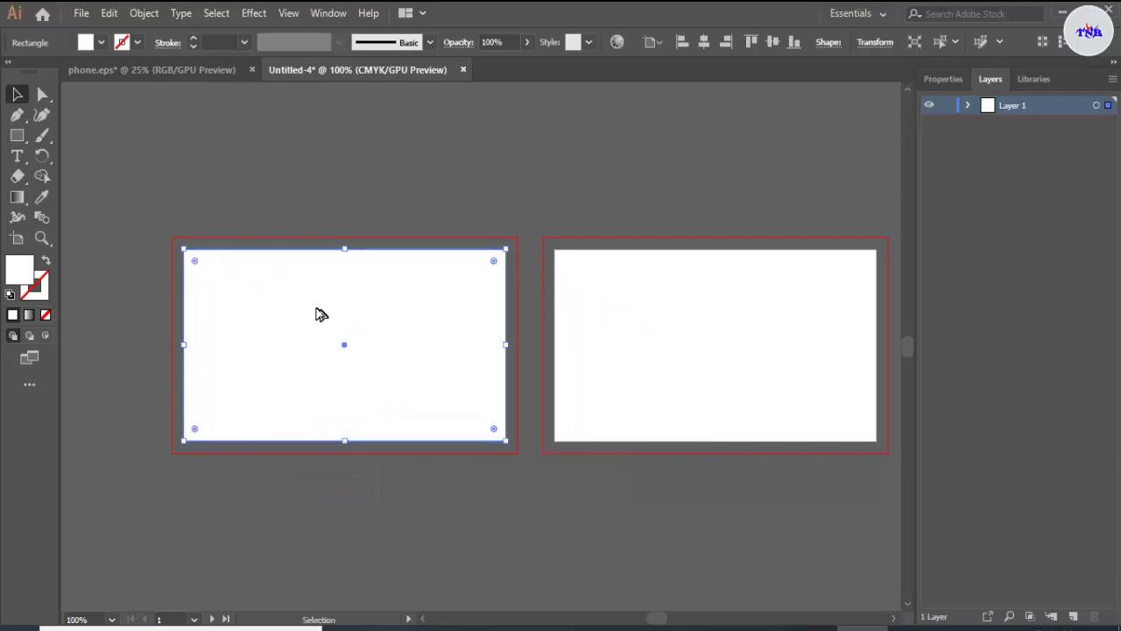
{"action": "scroll", "coordinate": [322, 315], "scroll_direction": "down", "scroll_amount": 1}
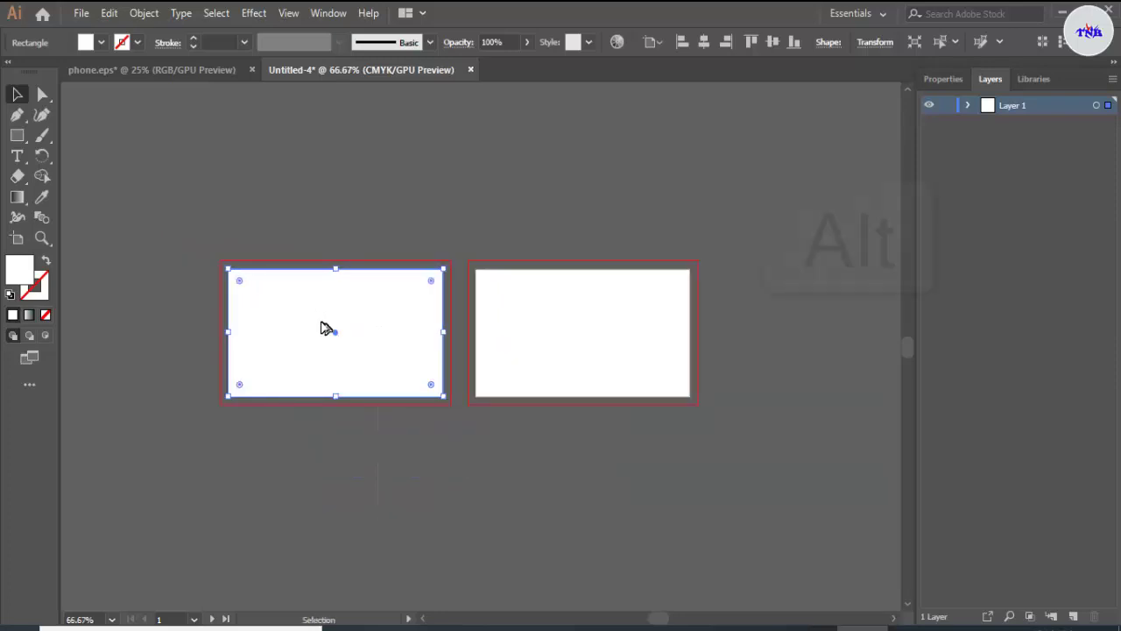
{"action": "left_click_drag", "start_coordinate": [322, 331], "coordinate": [566, 324]}
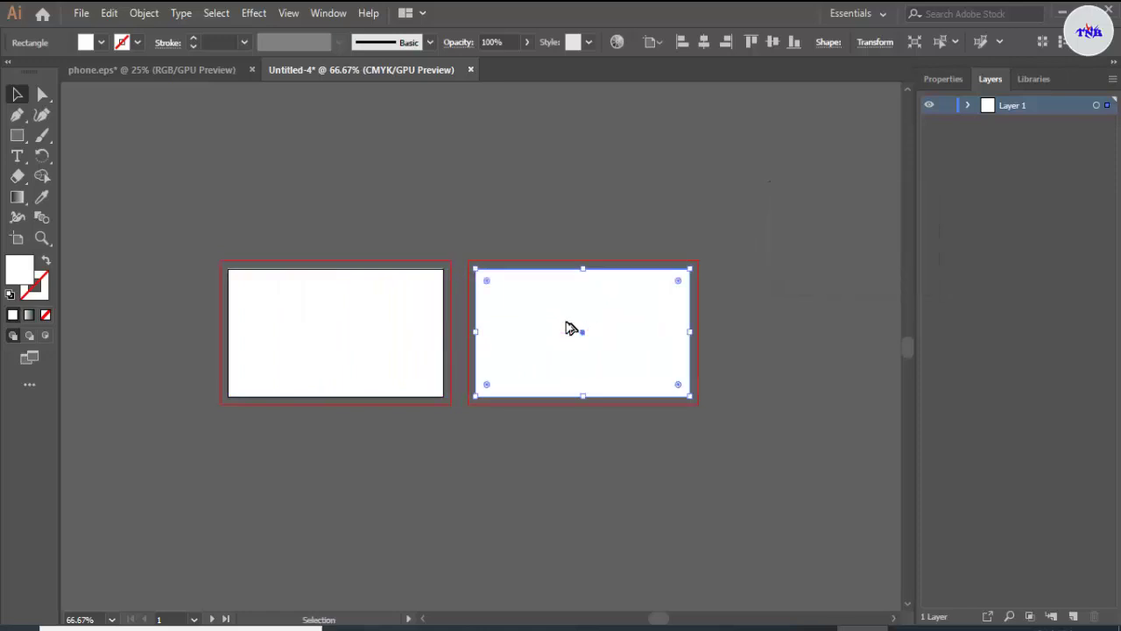
{"action": "left_click", "coordinate": [392, 337], "text": "shift"}
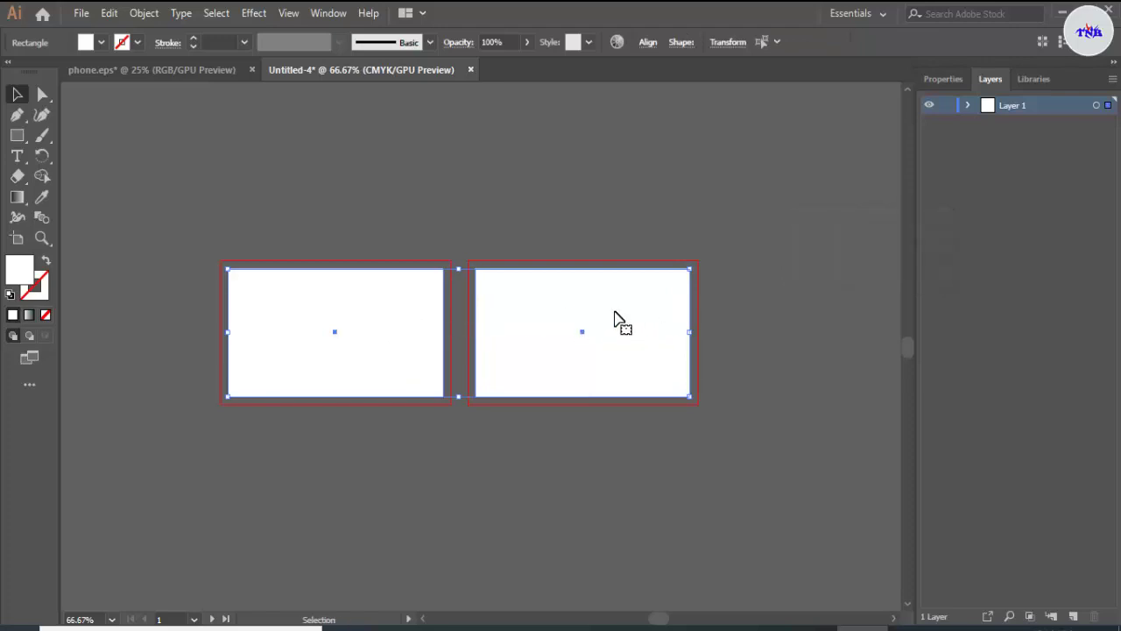
Offset both rectangles inward by 0.125 in to create inner paths.
{"action": "left_click", "coordinate": [154, 14]}
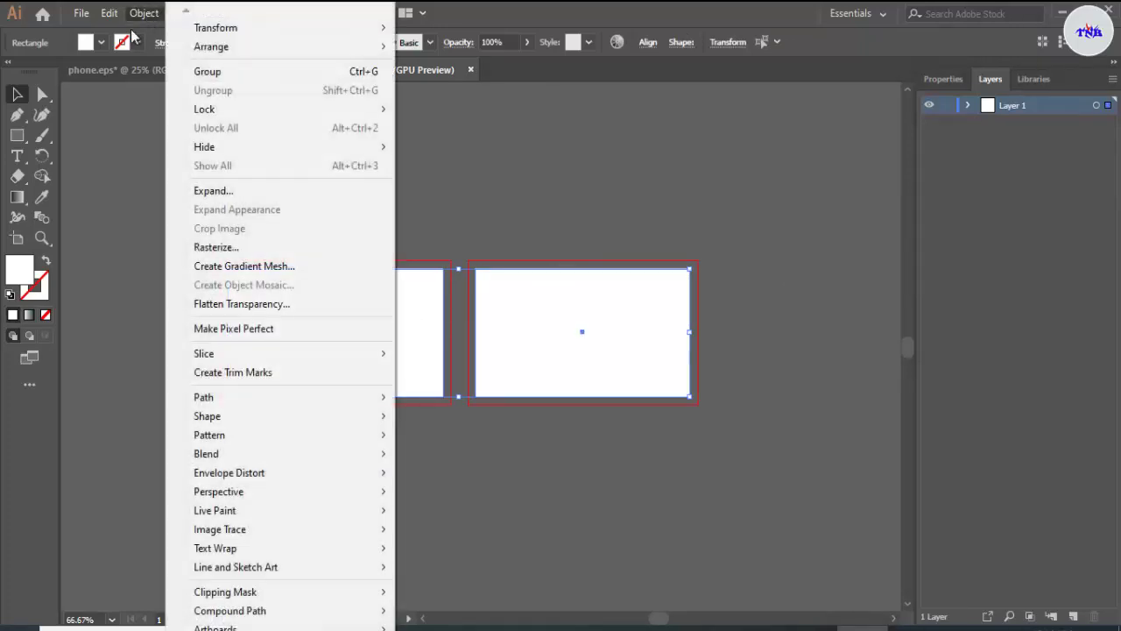
{"action": "mouse_move", "coordinate": [275, 397]}
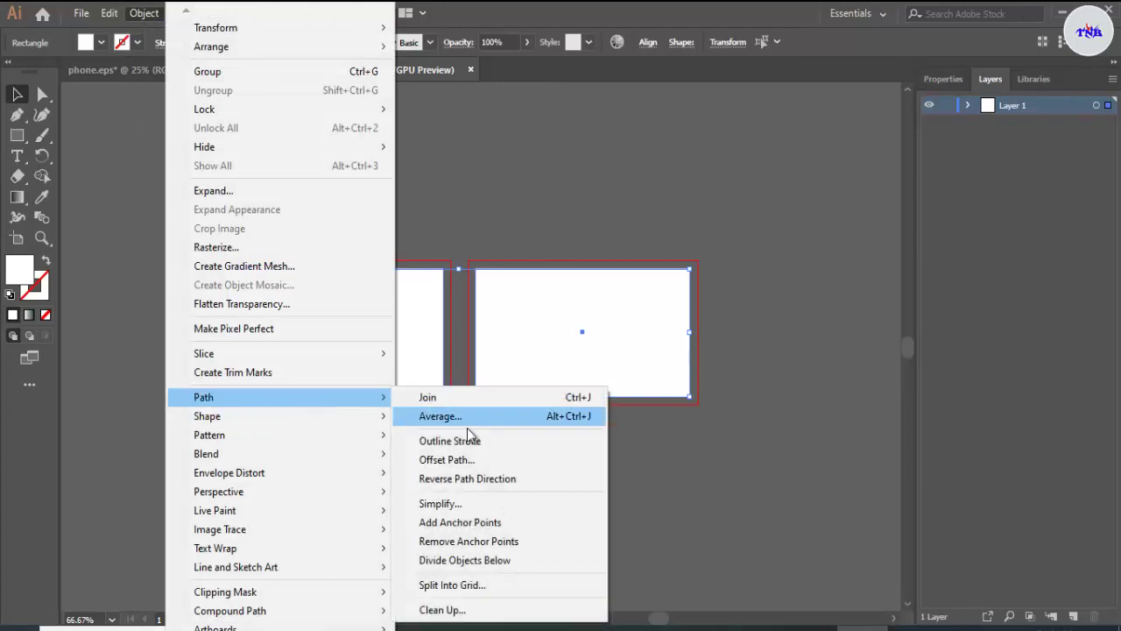
{"action": "left_click", "coordinate": [457, 462]}
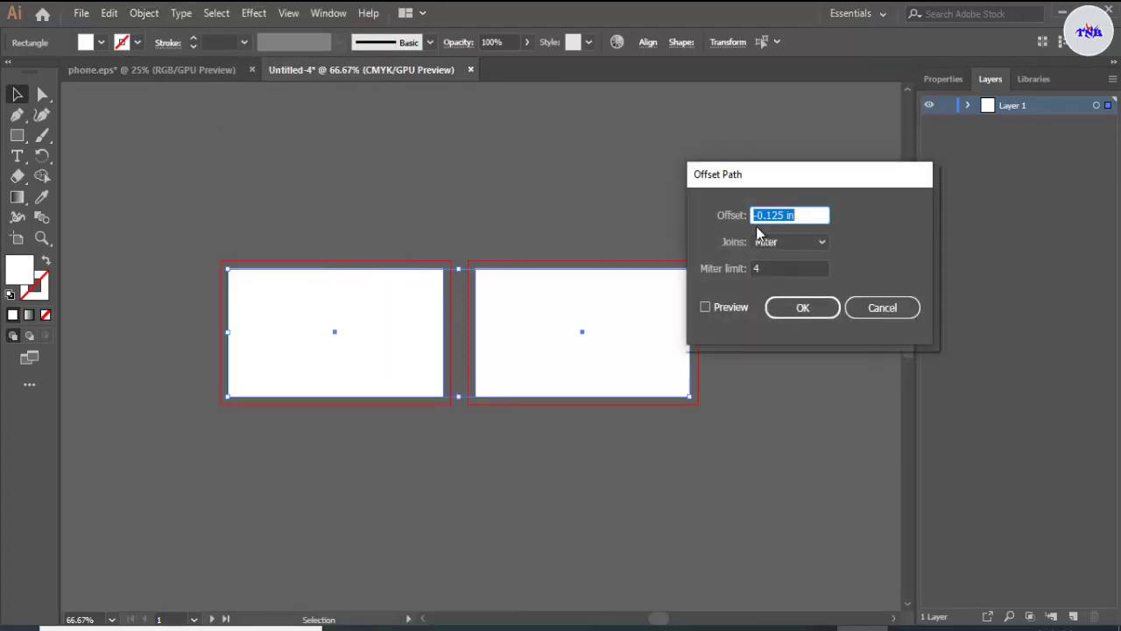
{"action": "left_click", "coordinate": [705, 307]}
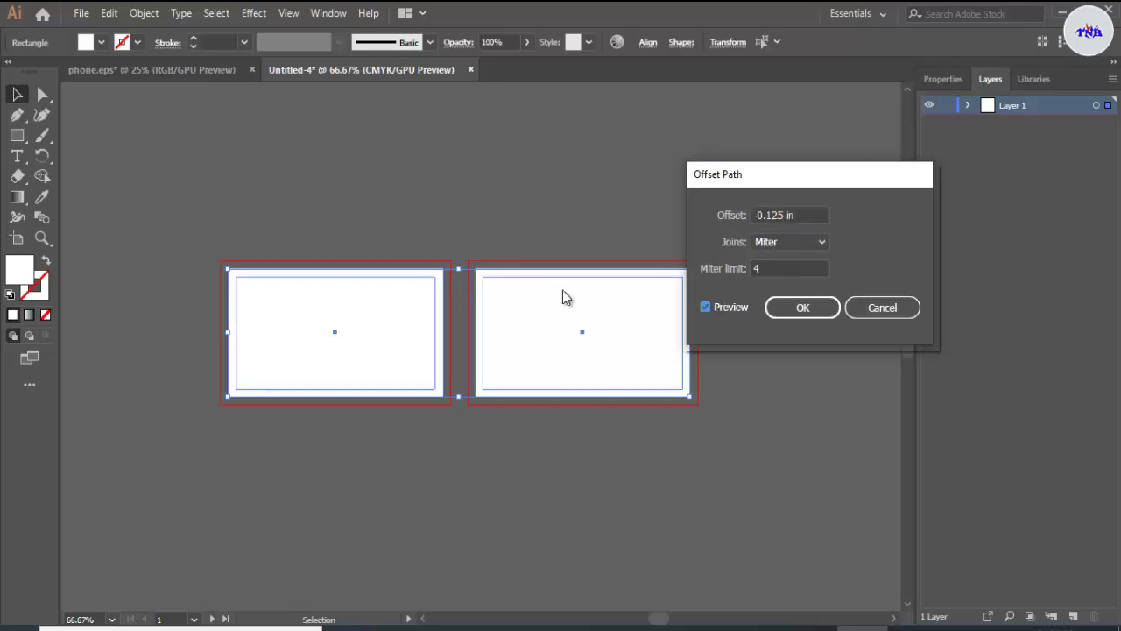
{"action": "left_click", "coordinate": [784, 313]}
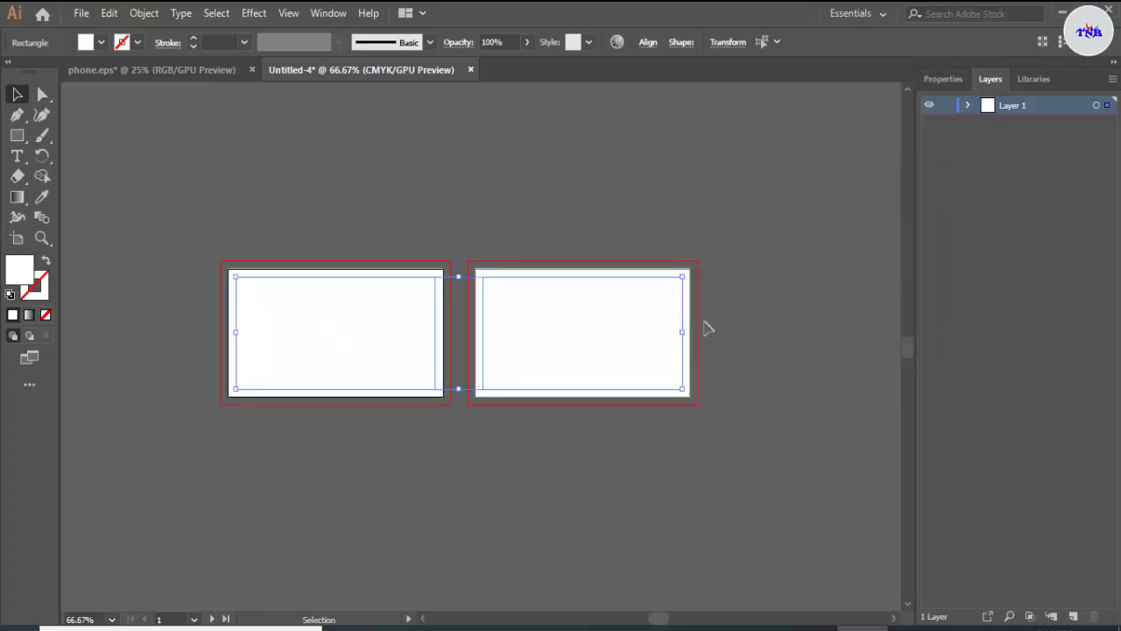
Convert the inner rectangles into guides and deselect.
{"action": "right_click", "coordinate": [575, 280]}
{"action": "left_click", "coordinate": [547, 276]}
{"action": "right_click", "coordinate": [547, 277]}
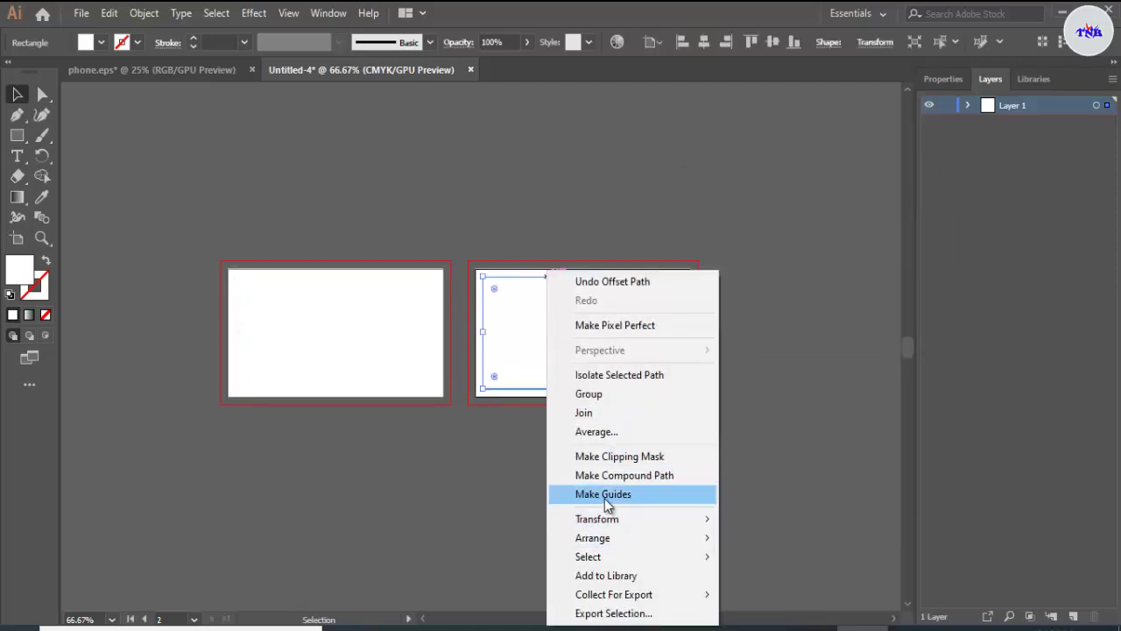
{"action": "left_click", "coordinate": [606, 494]}
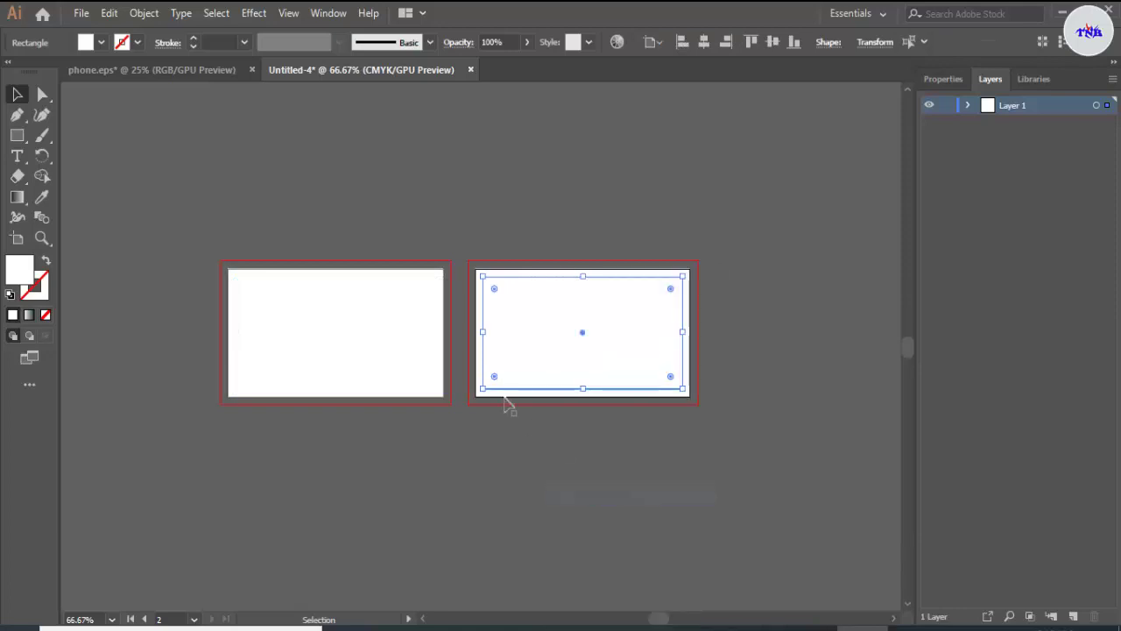
{"action": "left_click", "coordinate": [415, 282]}
{"action": "right_click", "coordinate": [415, 282]}
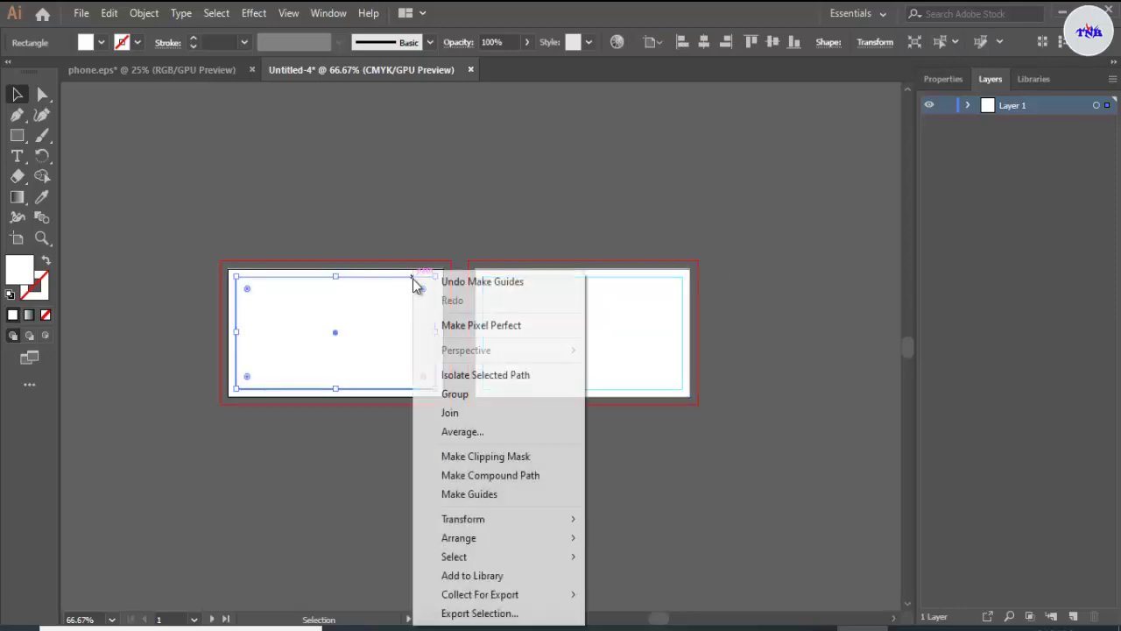
{"action": "left_click", "coordinate": [481, 495]}
{"action": "left_click", "coordinate": [546, 290]}
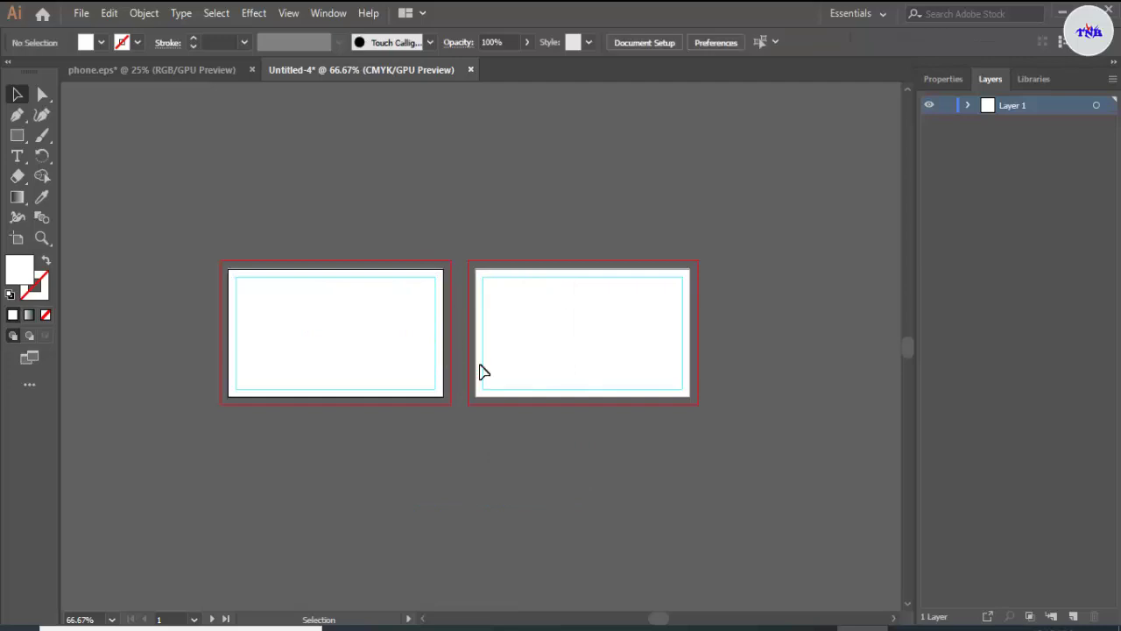
Drag the corners of both white background rectangles out to the bleed edges.
{"action": "scroll", "coordinate": [372, 411], "scroll_direction": "up", "scroll_amount": 1}
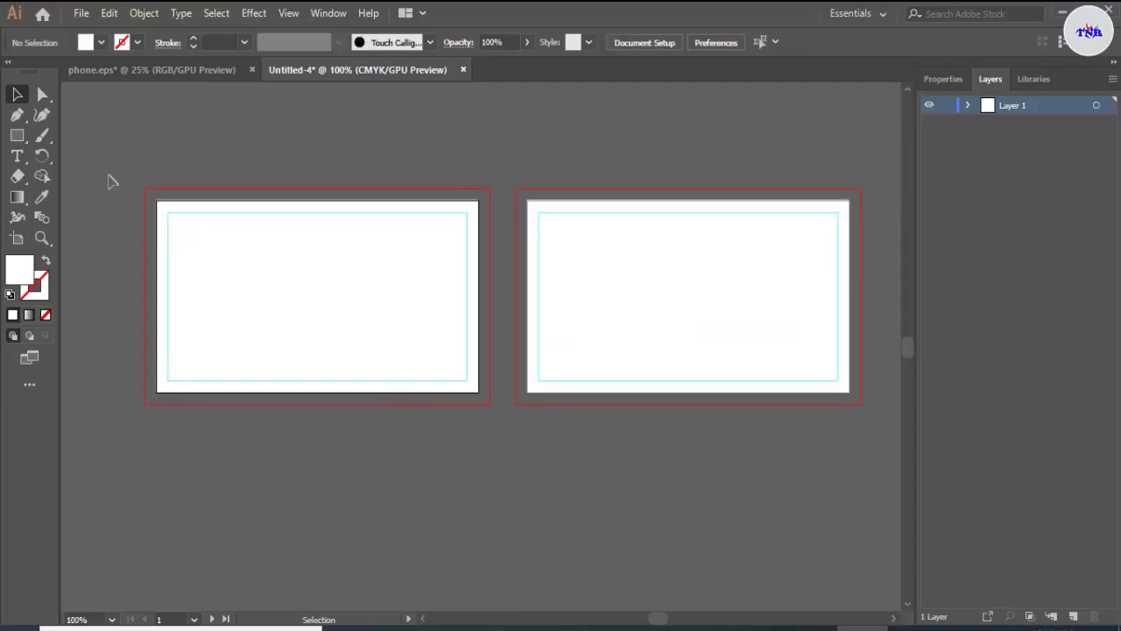
{"action": "left_click", "coordinate": [159, 205]}
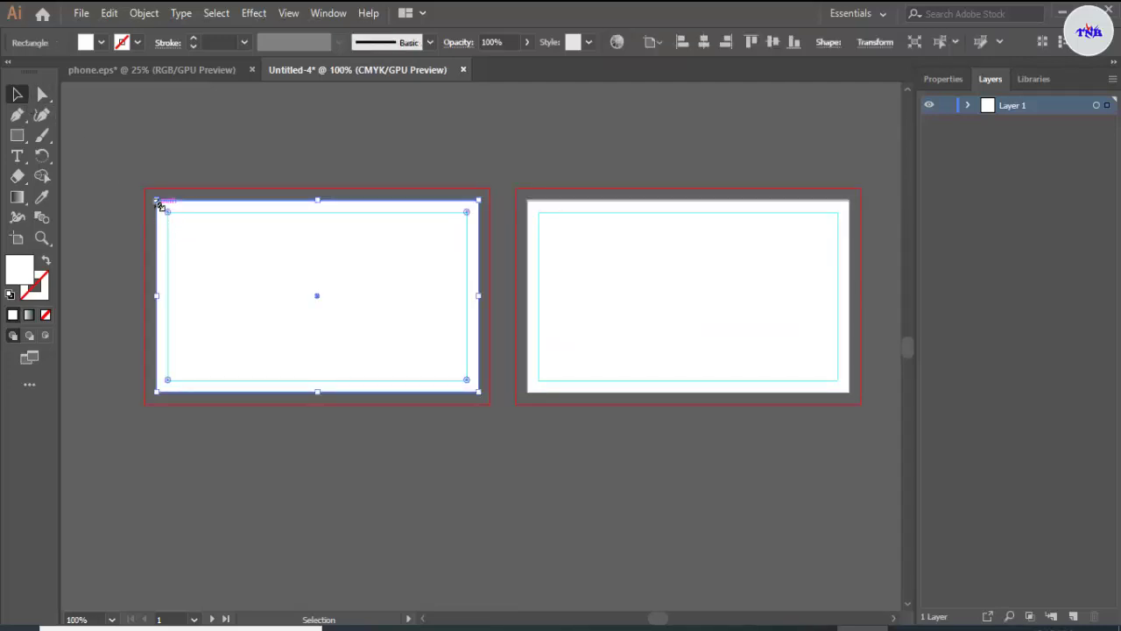
{"action": "left_click_drag", "start_coordinate": [156, 201], "coordinate": [145, 188]}
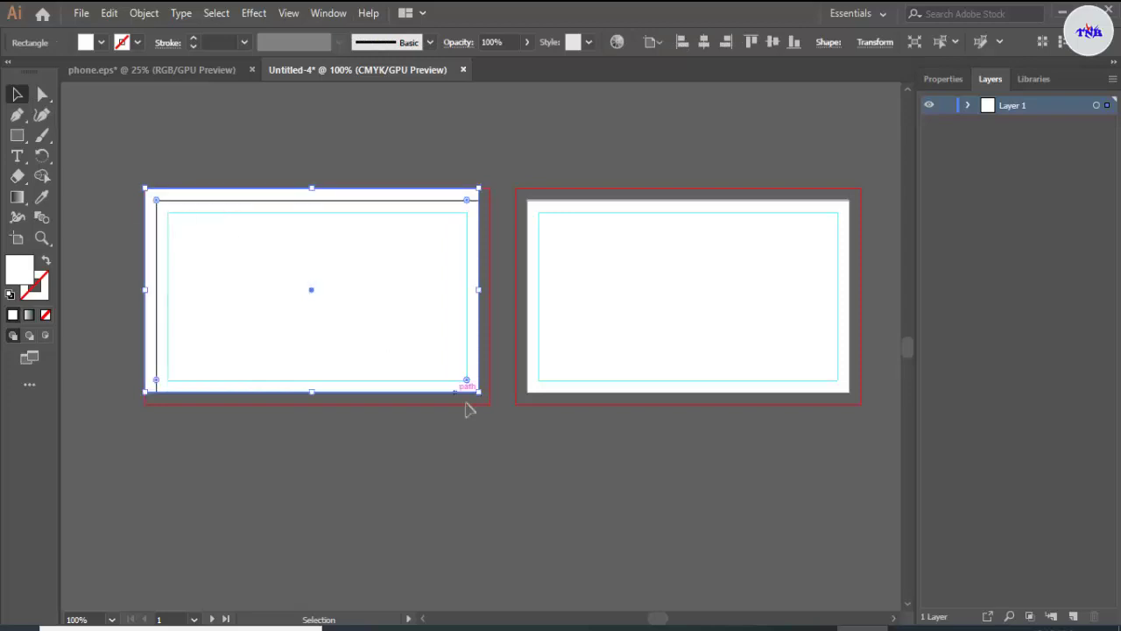
{"action": "left_click_drag", "start_coordinate": [479, 393], "coordinate": [490, 403]}
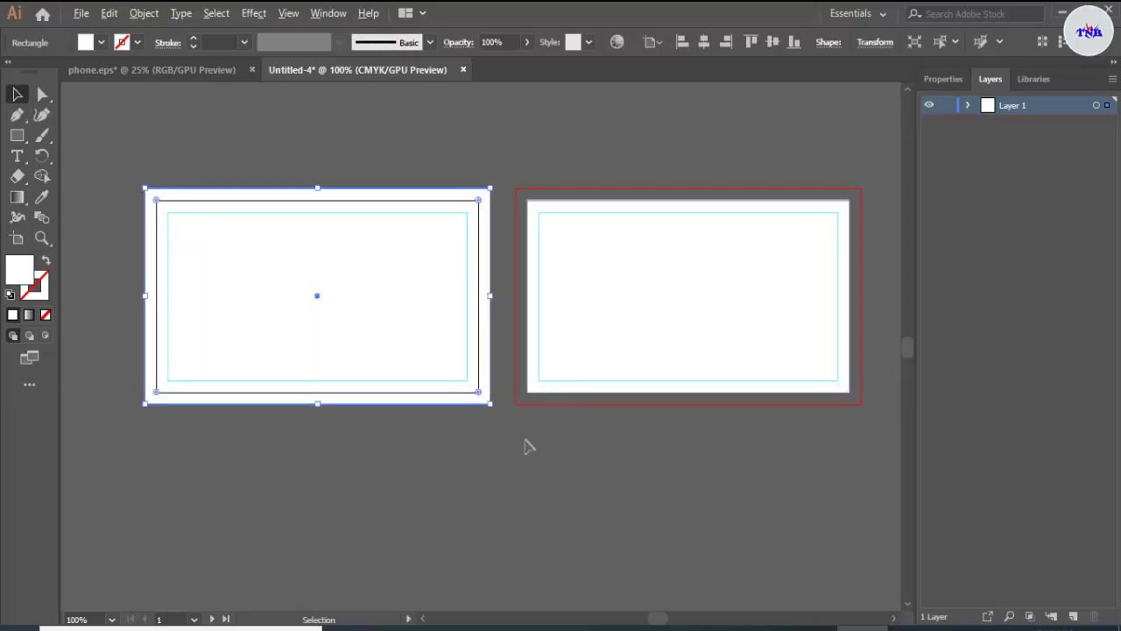
{"action": "scroll", "coordinate": [552, 425], "scroll_direction": "down", "scroll_amount": 1}
{"action": "scroll", "coordinate": [569, 425], "scroll_direction": "up", "scroll_amount": 1}
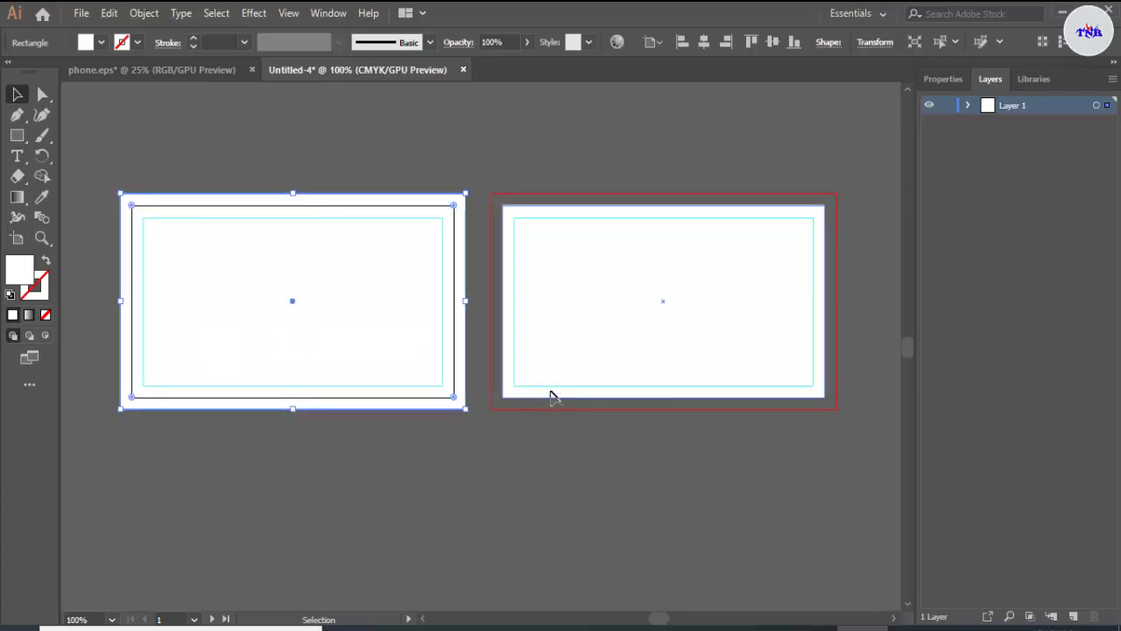
{"action": "left_click", "coordinate": [551, 397]}
{"action": "left_click_drag", "start_coordinate": [504, 399], "coordinate": [490, 408]}
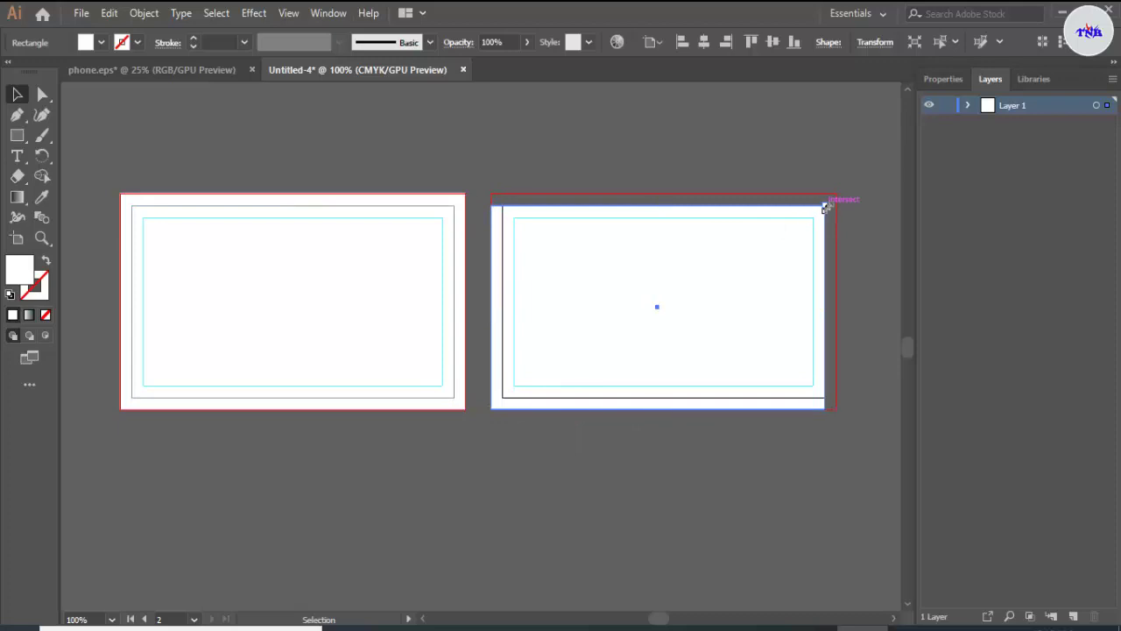
{"action": "left_click_drag", "start_coordinate": [825, 207], "coordinate": [836, 193]}
Select both background rectangles and lock them in place.
{"action": "left_click", "coordinate": [608, 130]}
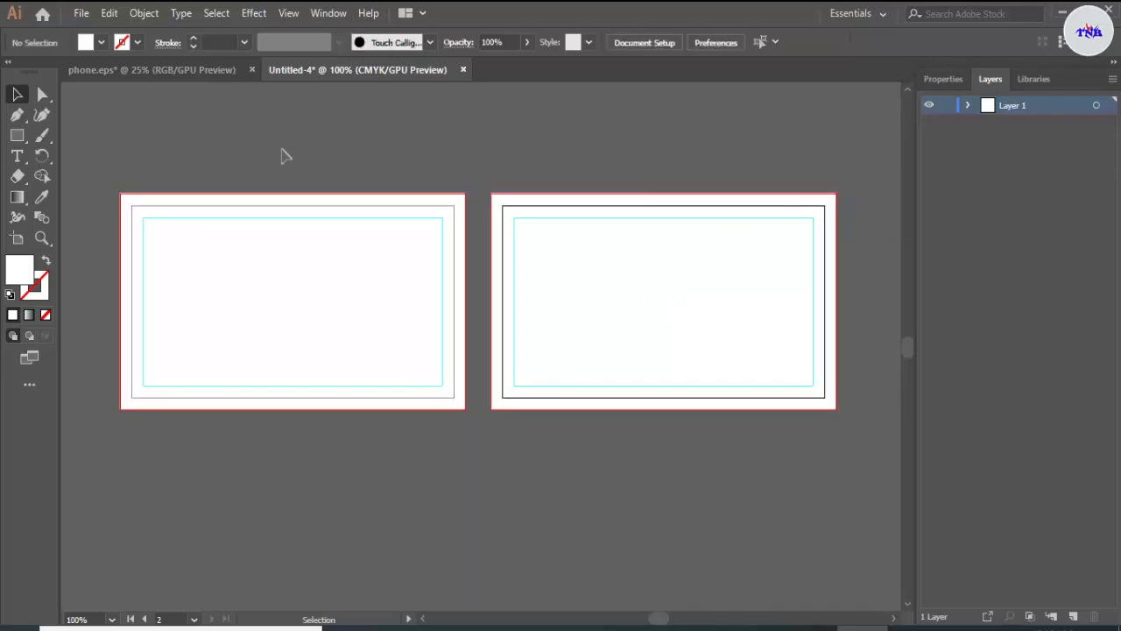
{"action": "key", "text": "ctrl+a"}
{"action": "left_click", "coordinate": [144, 13]}
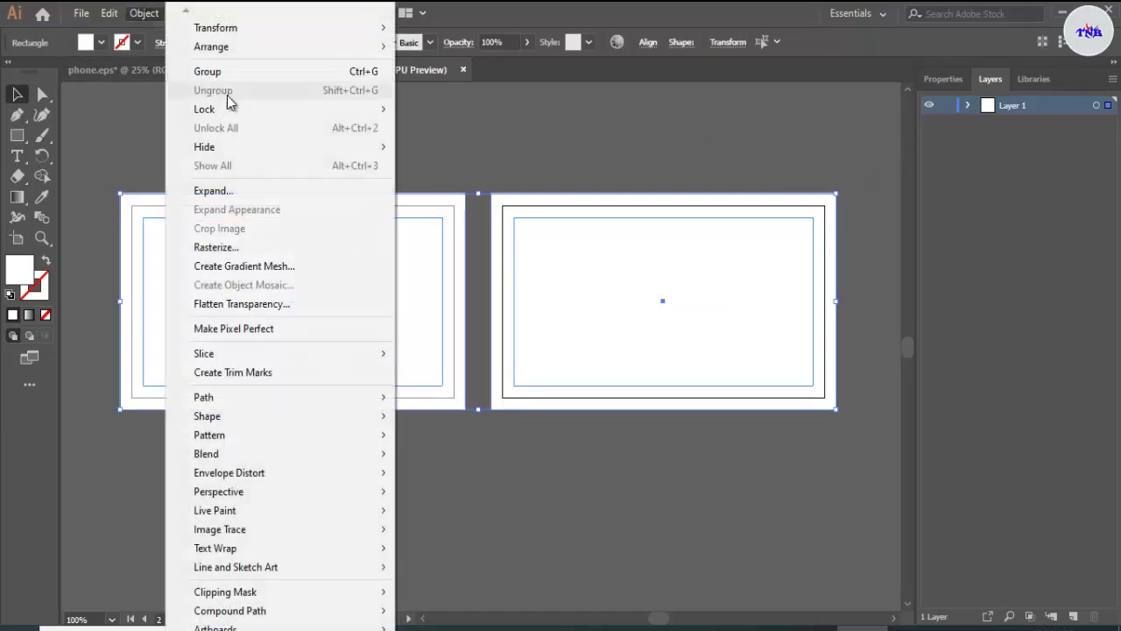
{"action": "mouse_move", "coordinate": [204, 109]}
{"action": "left_click", "coordinate": [426, 111]}
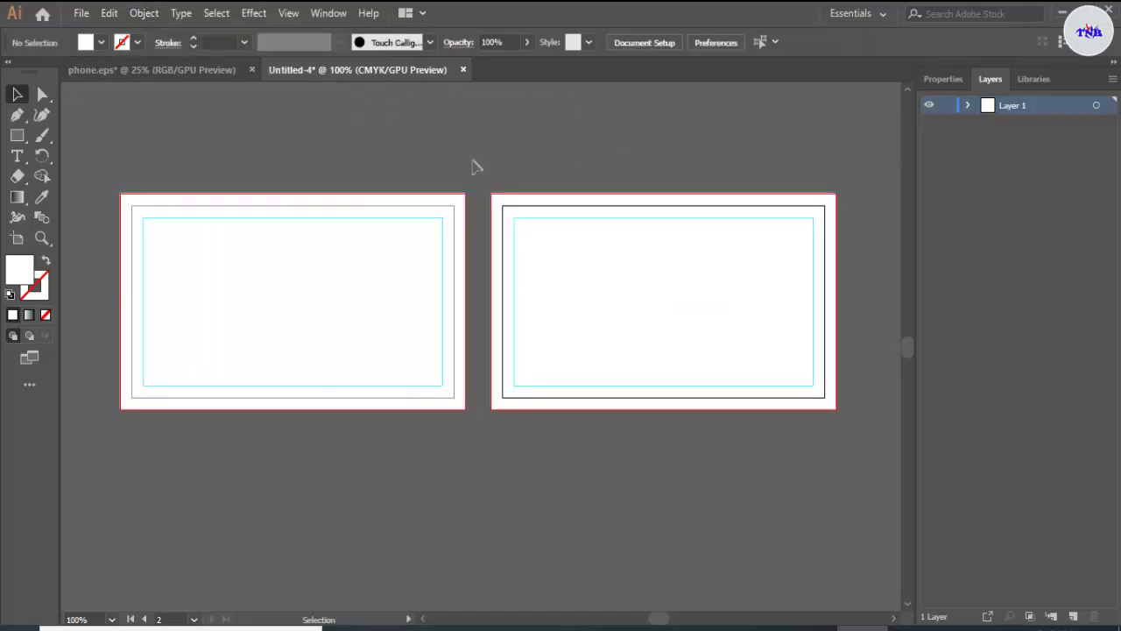
{"action": "left_click", "coordinate": [319, 259]}
{"action": "left_click", "coordinate": [613, 297]}
{"action": "scroll", "coordinate": [200, 338], "scroll_direction": "up", "scroll_amount": 1}
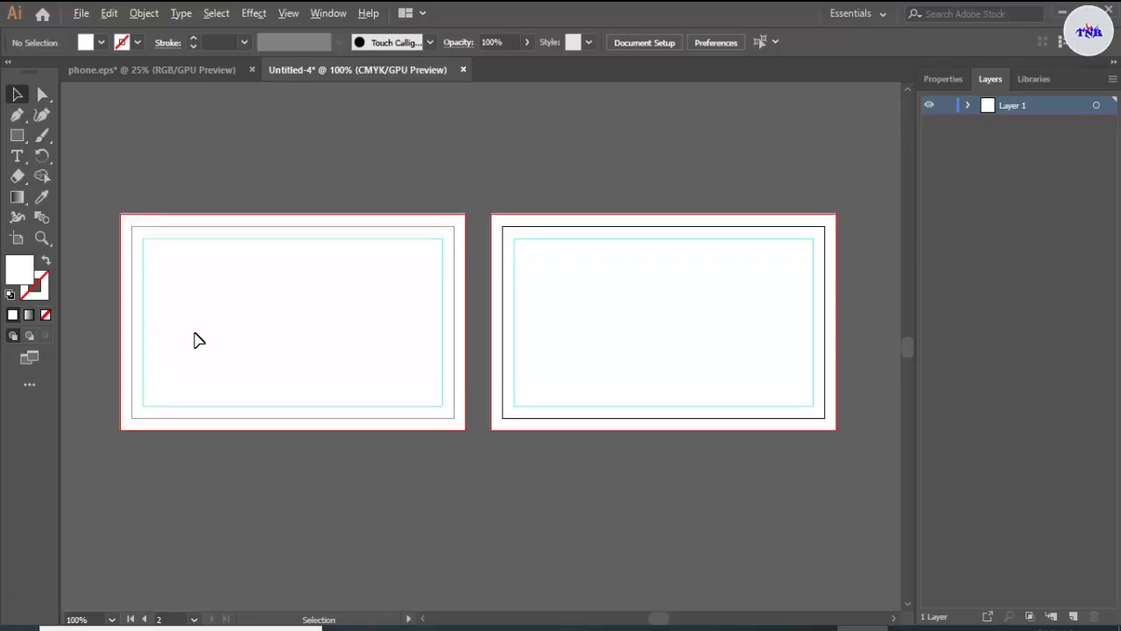
{"action": "scroll", "coordinate": [198, 340], "scroll_direction": "up", "scroll_amount": 1}
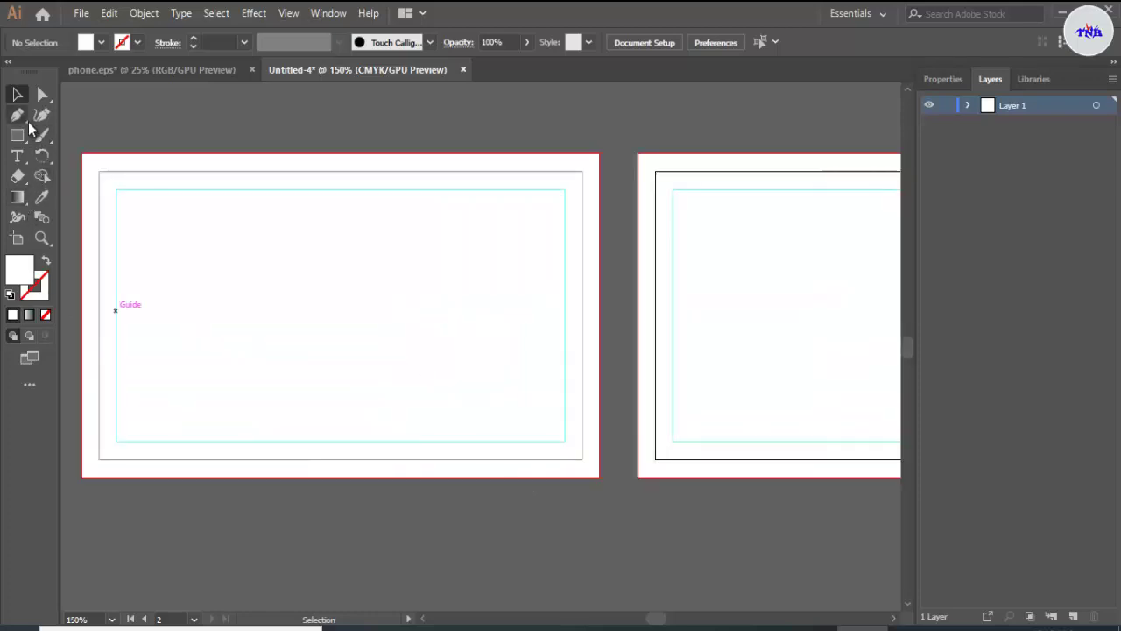
Draw a triangle from the front card's bottom edge to the top-right and bottom-right bleed corners.
{"action": "left_click", "coordinate": [17, 114]}
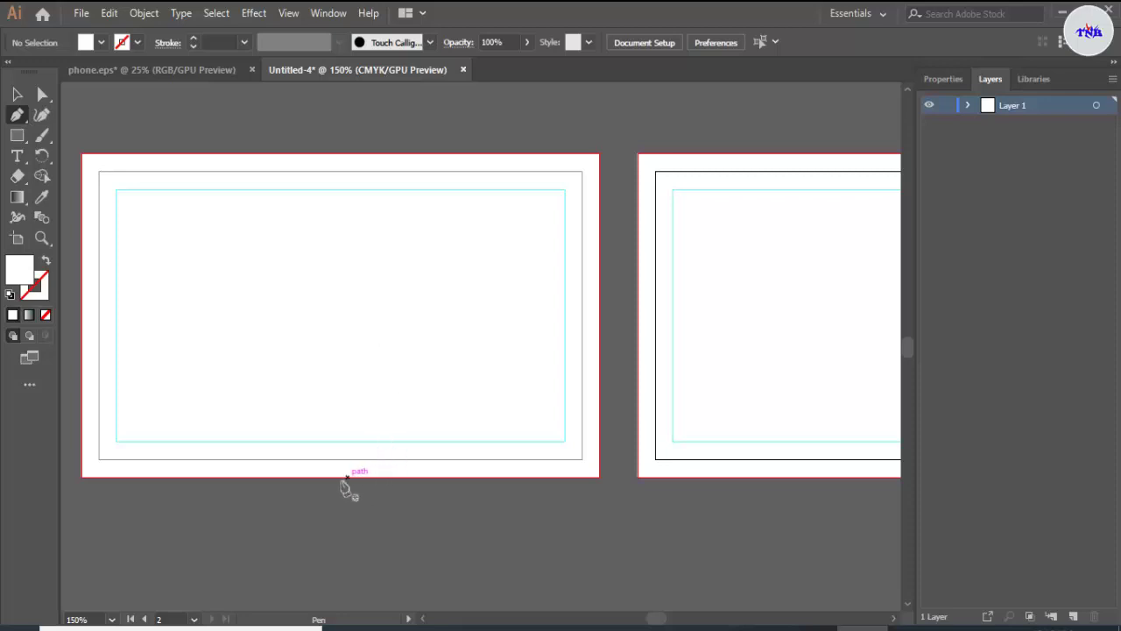
{"action": "left_click", "coordinate": [337, 477]}
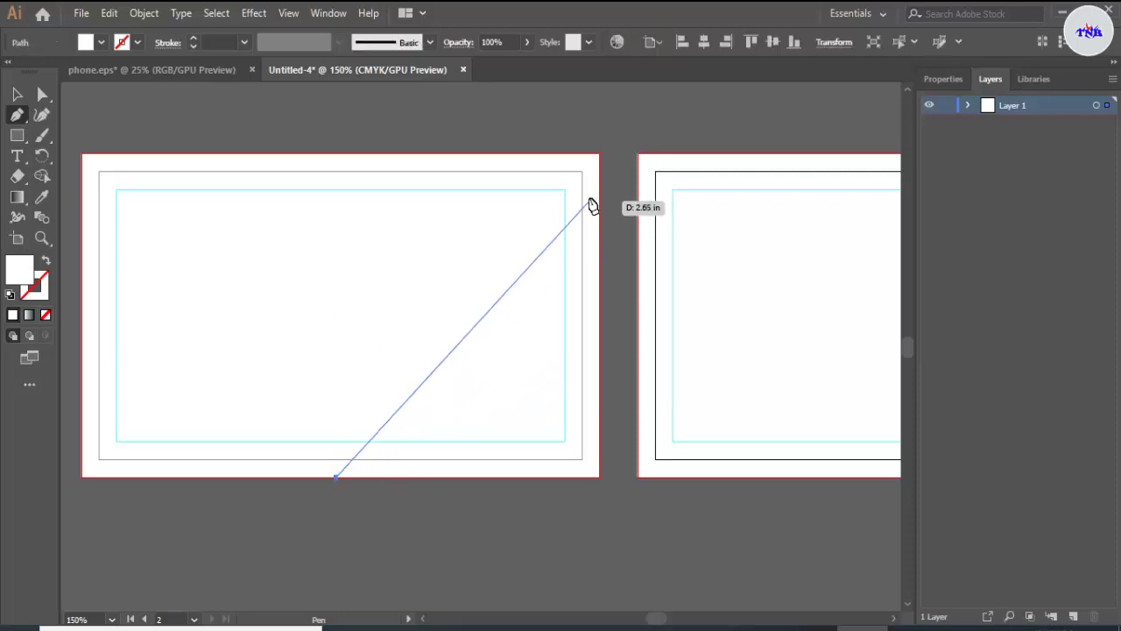
{"action": "left_click", "coordinate": [599, 163]}
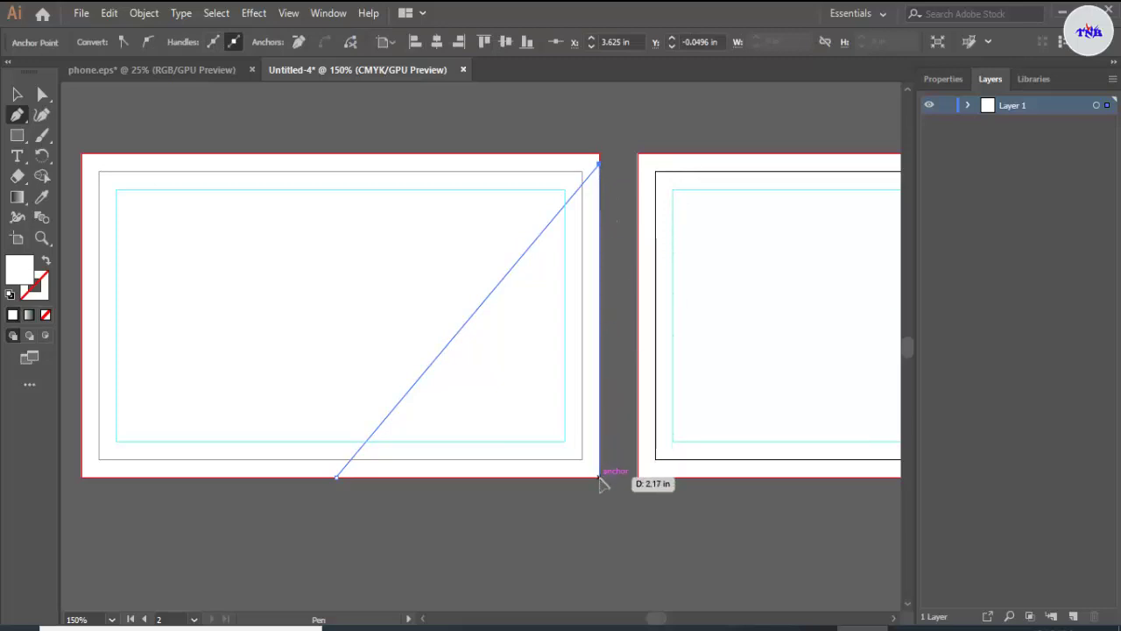
{"action": "left_click", "coordinate": [600, 478]}
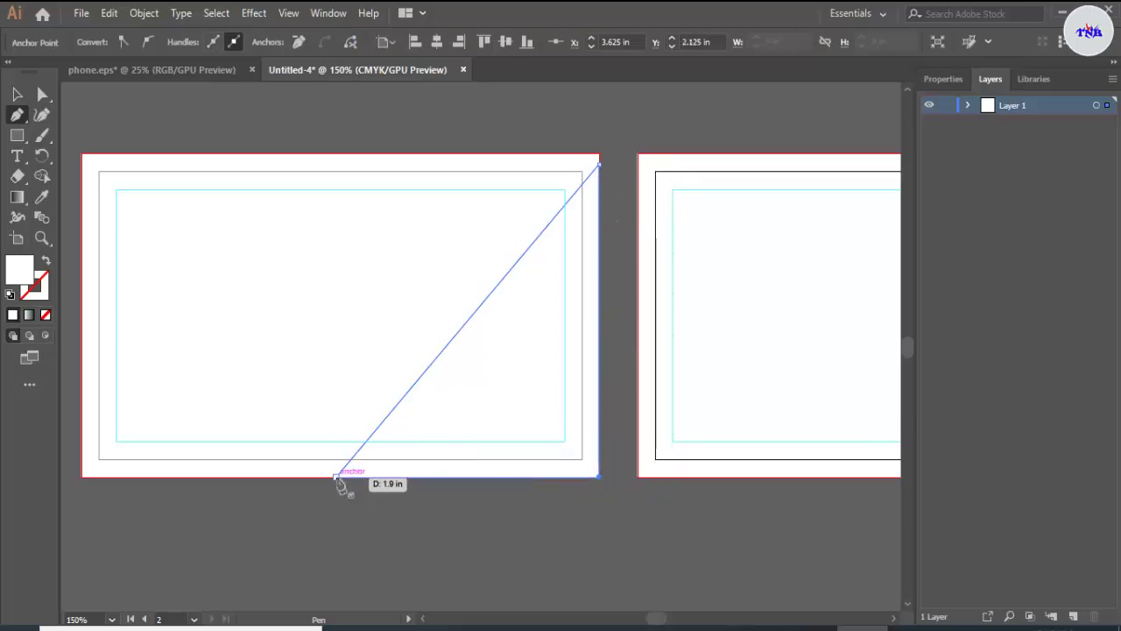
{"action": "left_click", "coordinate": [336, 478]}
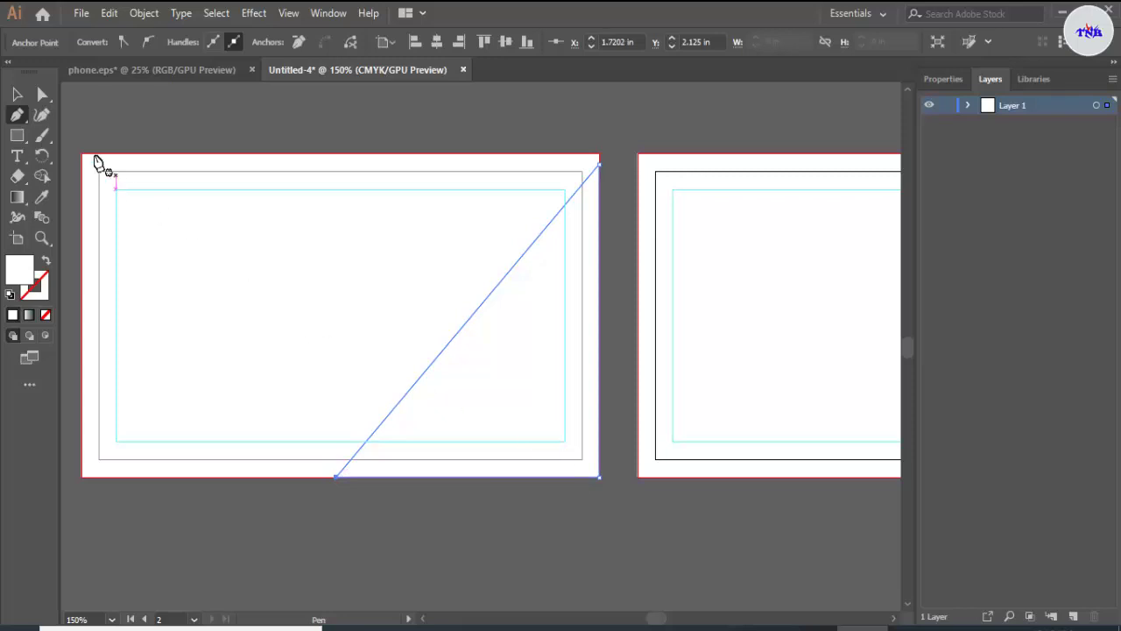
Fill the new triangle with orange.
{"action": "left_click", "coordinate": [18, 94]}
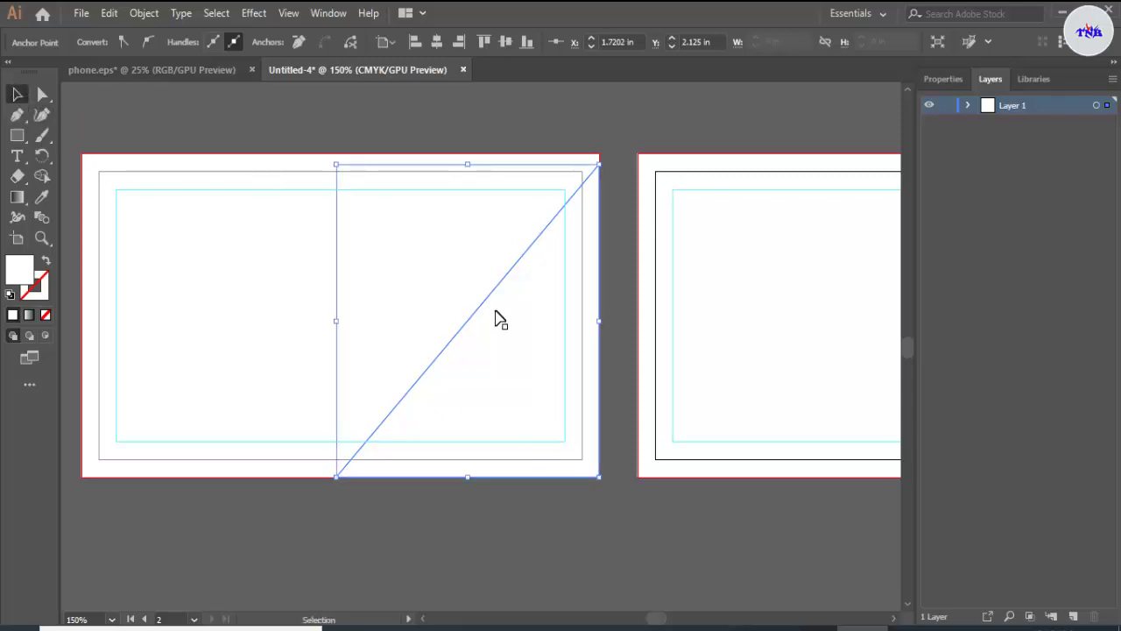
{"action": "left_click", "coordinate": [515, 352]}
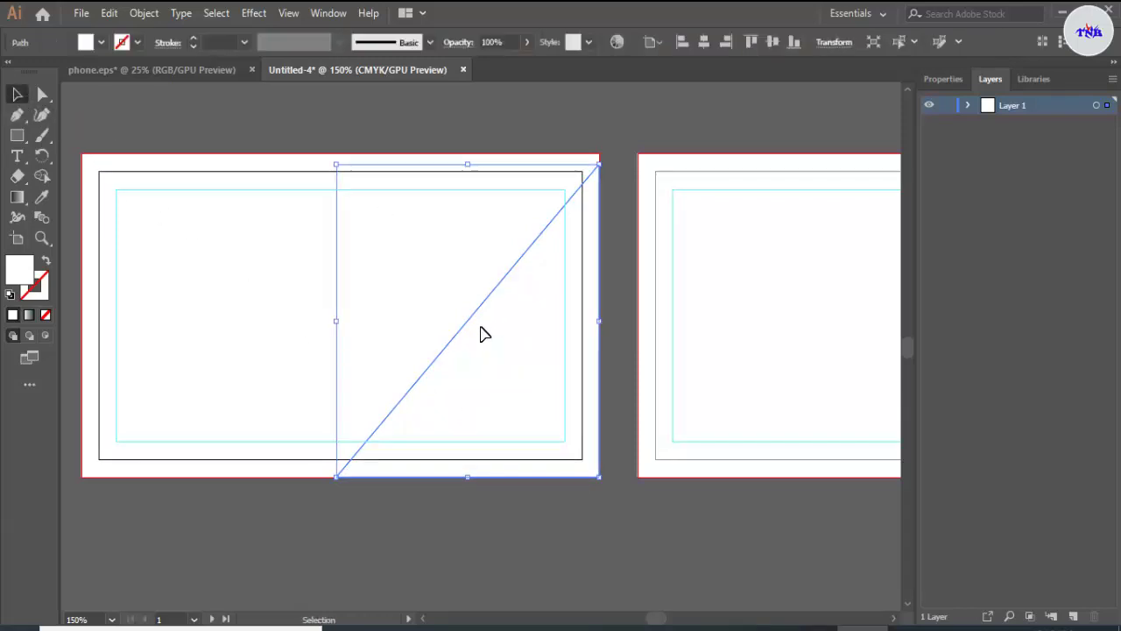
{"action": "left_click", "coordinate": [96, 45]}
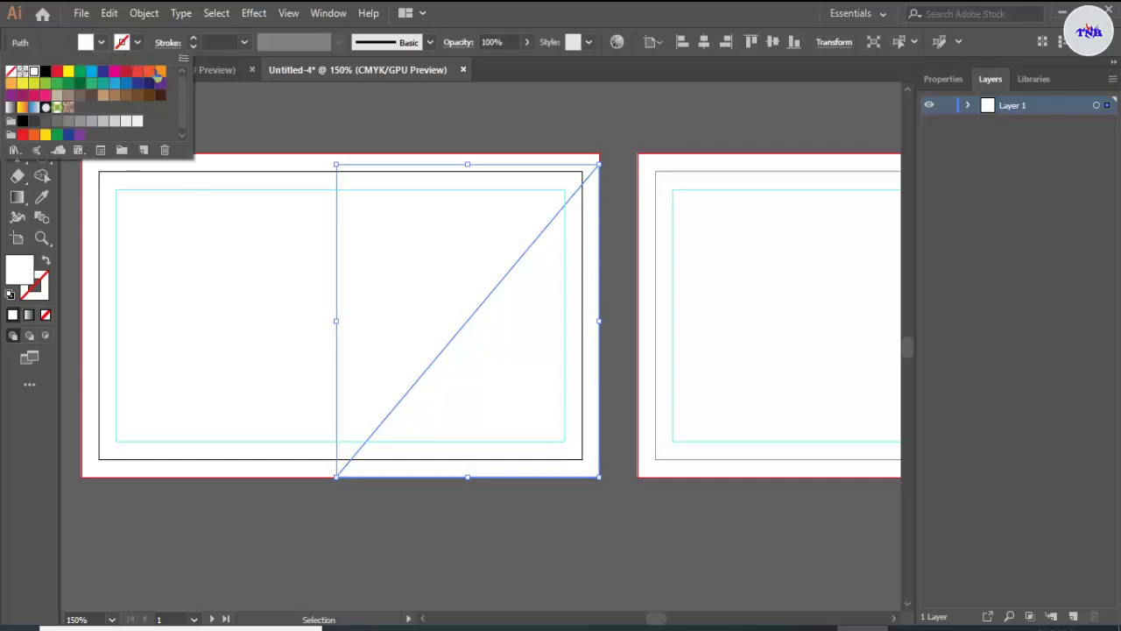
{"action": "left_click", "coordinate": [160, 70]}
{"action": "left_click", "coordinate": [417, 115]}
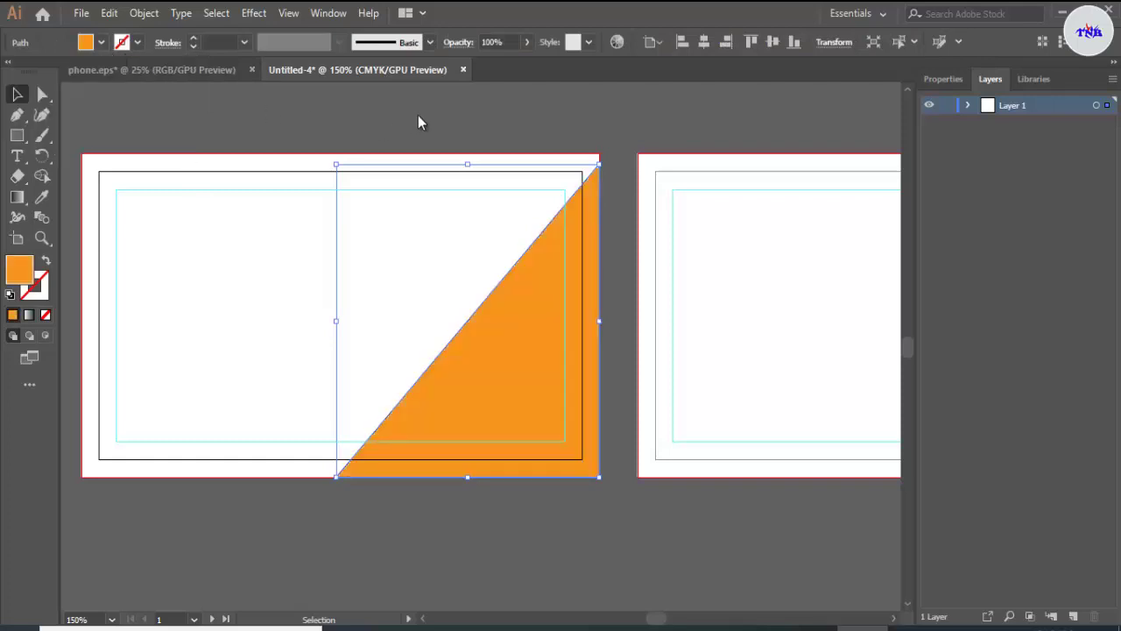
{"action": "left_click", "coordinate": [523, 116]}
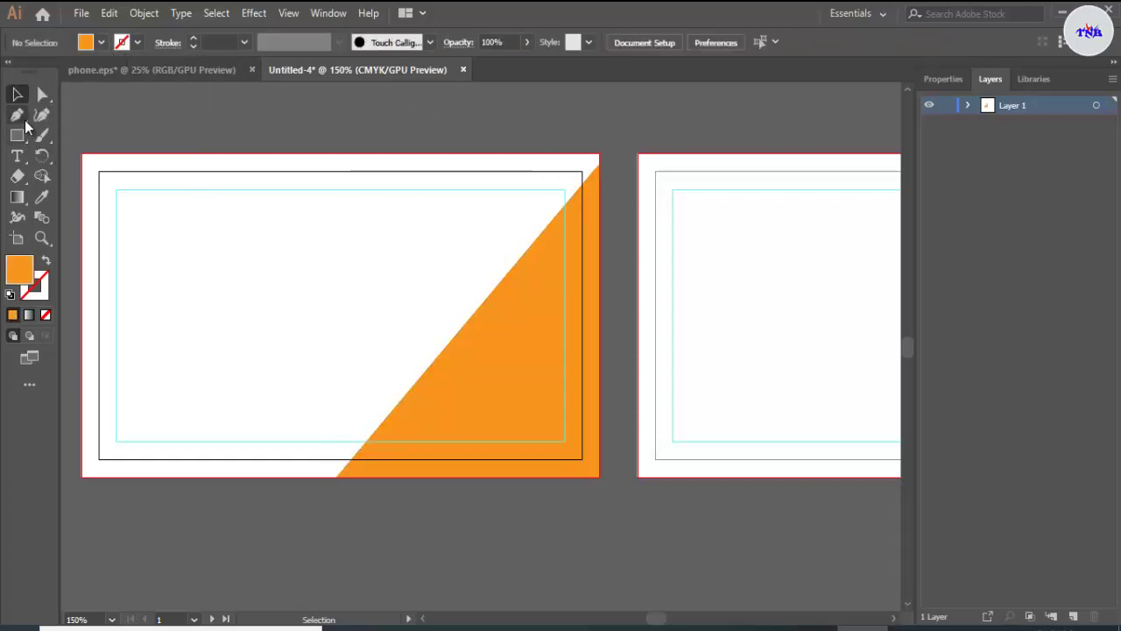
Draw a smaller triangle from the orange shape's slanted edge down to the card's bottom edge.
{"action": "left_click", "coordinate": [24, 122]}
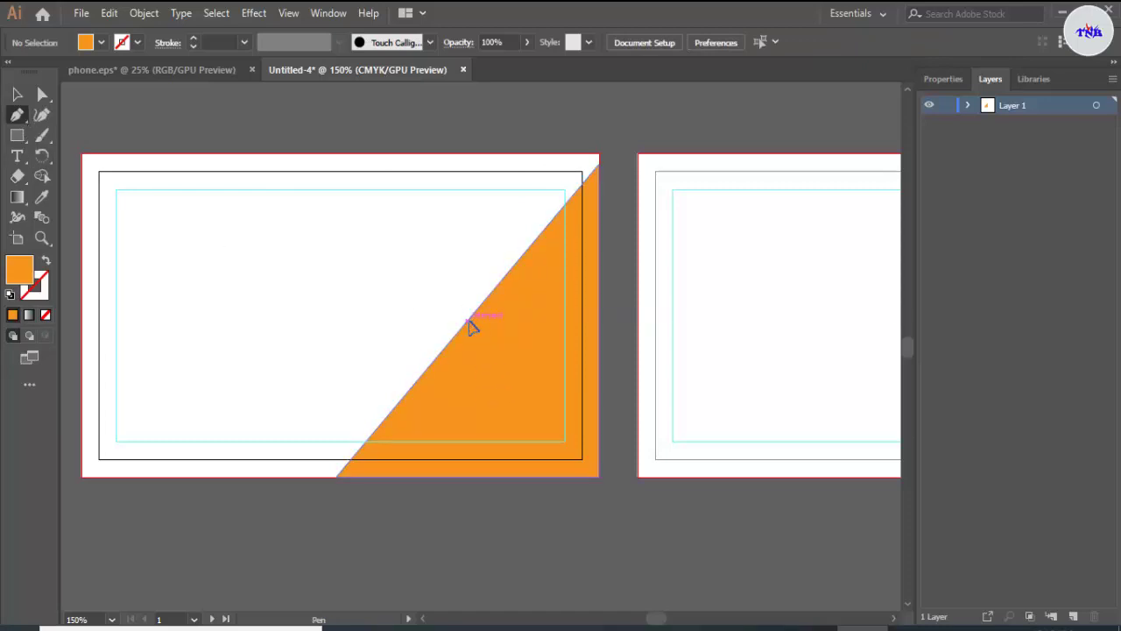
{"action": "left_click", "coordinate": [467, 323]}
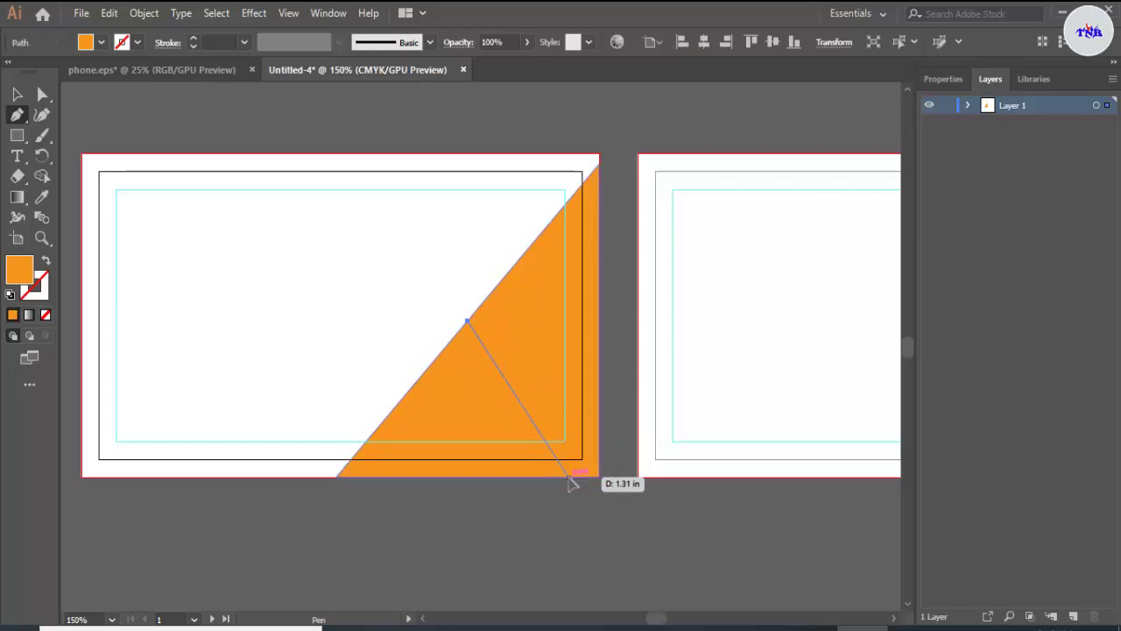
{"action": "left_click", "coordinate": [570, 479]}
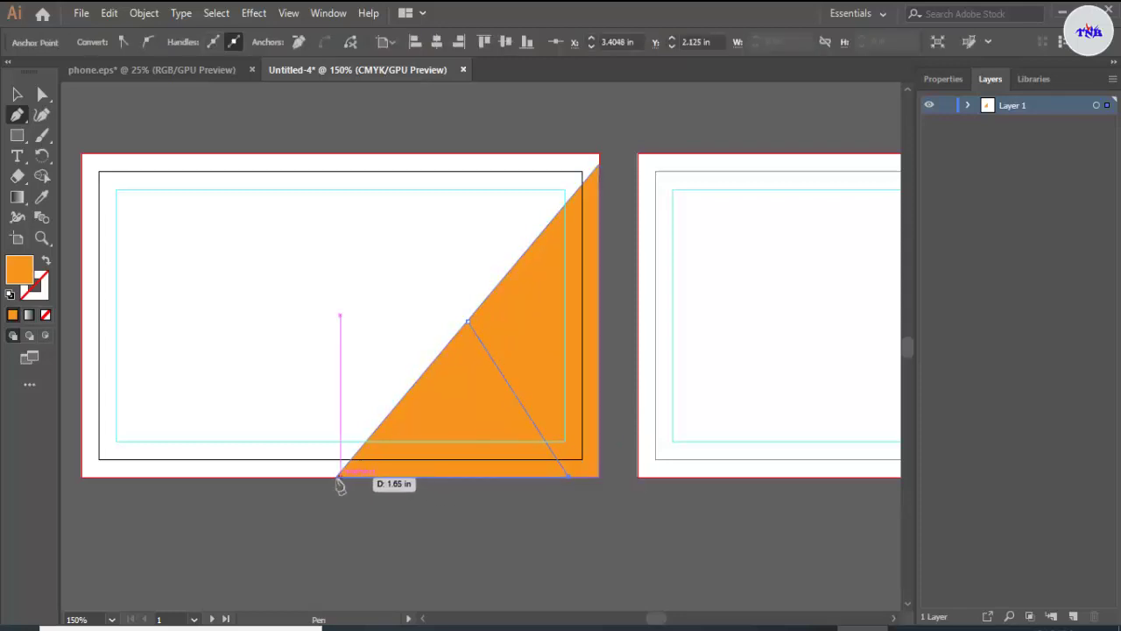
{"action": "left_click", "coordinate": [336, 478]}
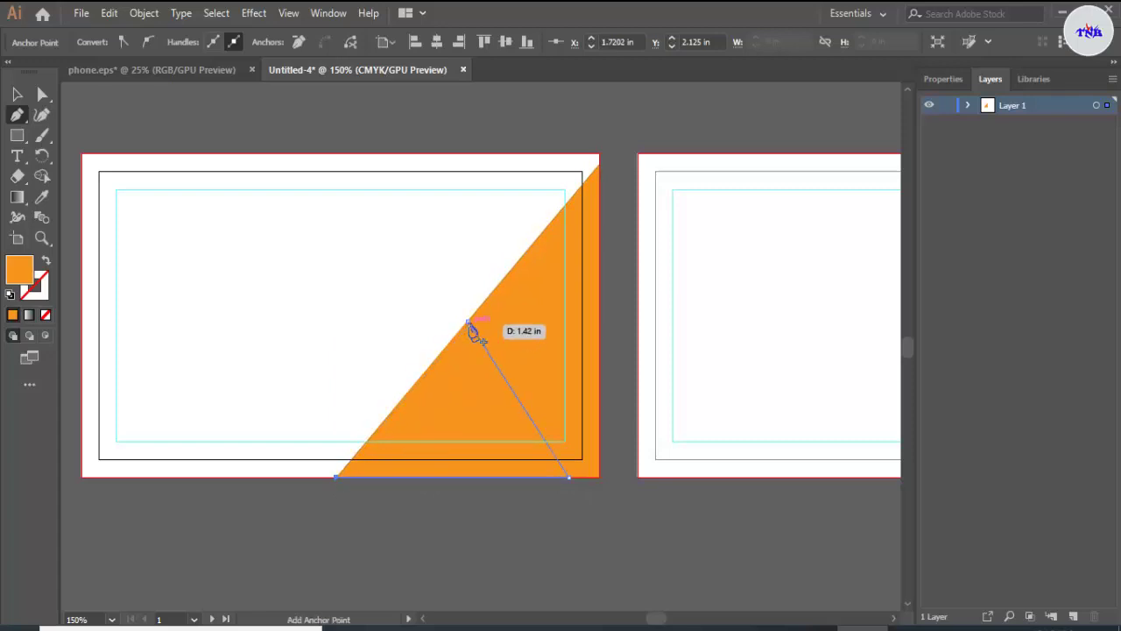
{"action": "left_click", "coordinate": [467, 322]}
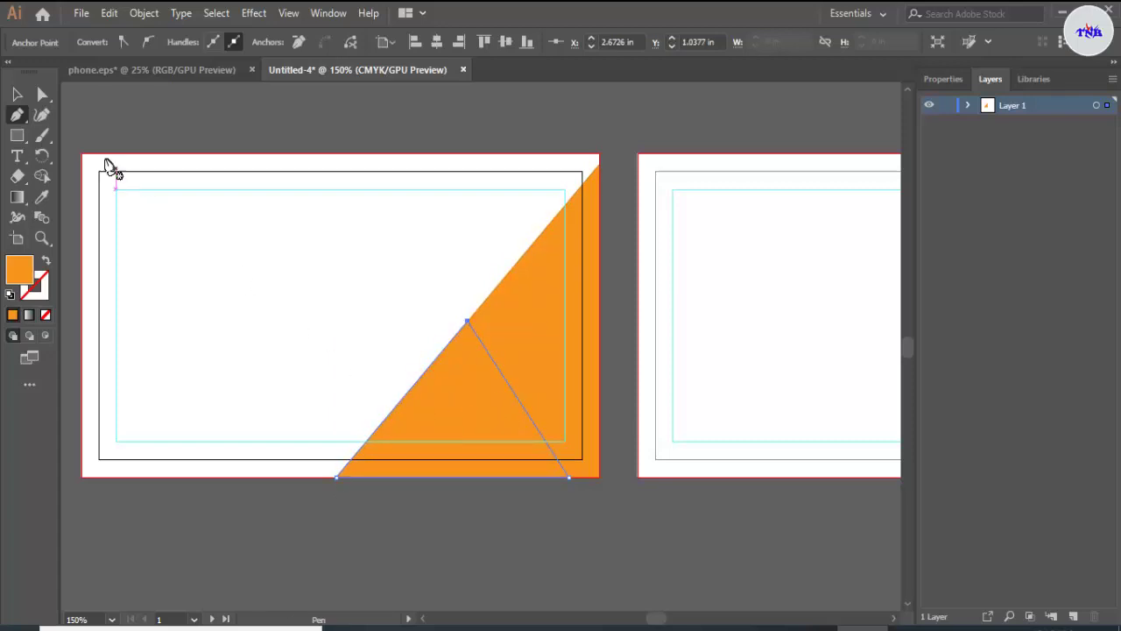
Fill the smaller triangle with dark navy.
{"action": "left_click", "coordinate": [16, 94]}
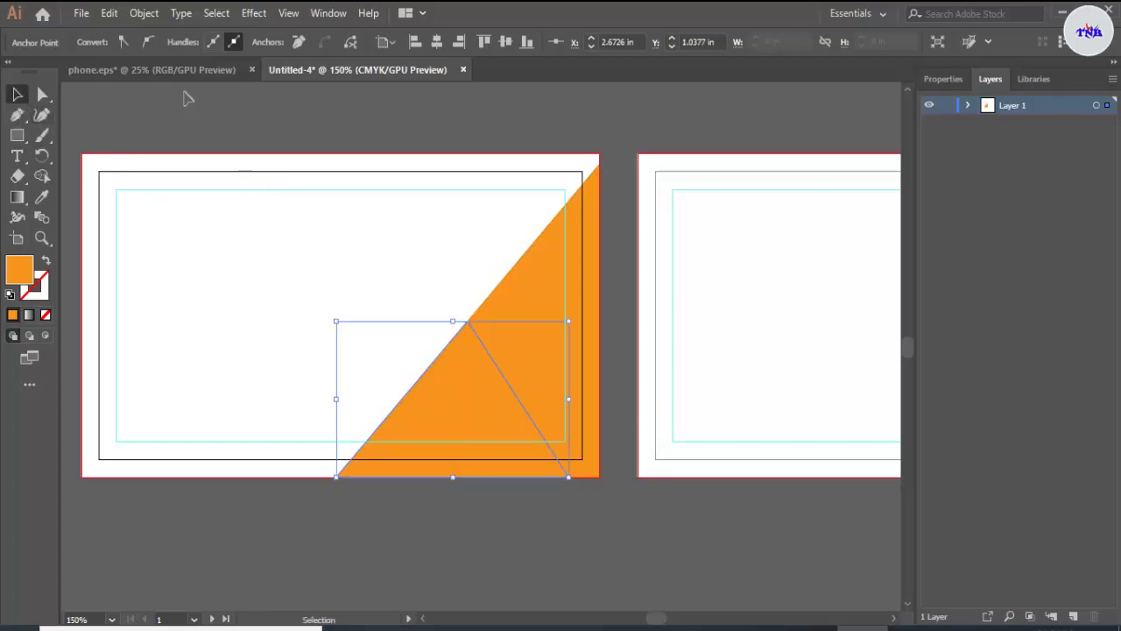
{"action": "left_click", "coordinate": [375, 338]}
{"action": "left_click", "coordinate": [459, 443]}
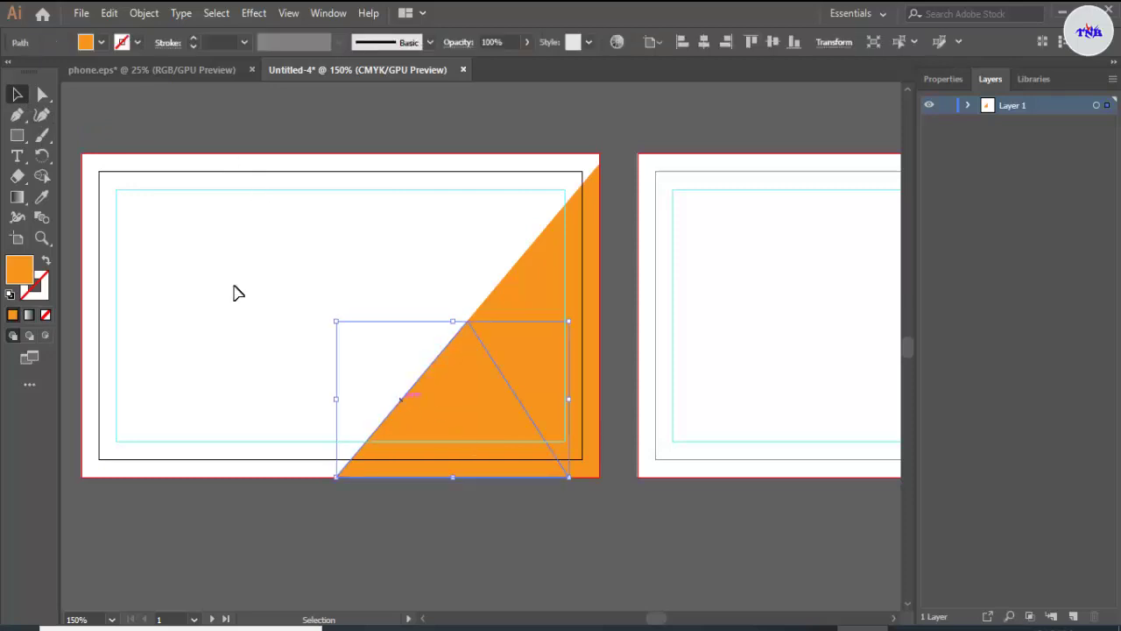
{"action": "left_click", "coordinate": [102, 43]}
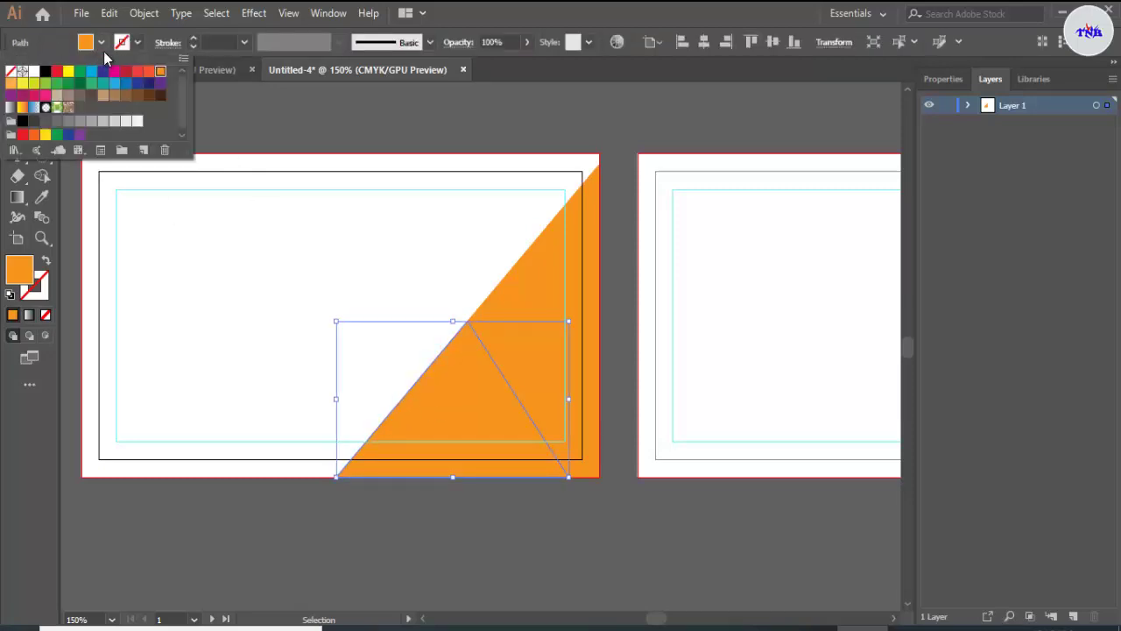
{"action": "left_click", "coordinate": [148, 84]}
{"action": "left_click", "coordinate": [424, 114]}
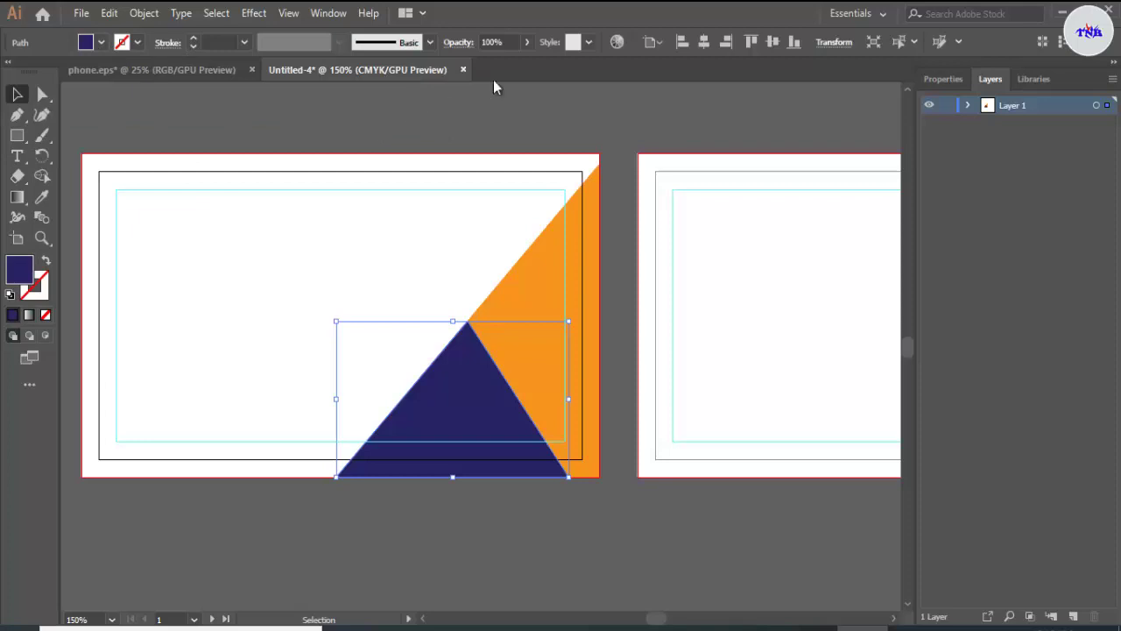
Lower the navy triangle's opacity to about 71%.
{"action": "left_click_drag", "start_coordinate": [527, 43], "coordinate": [507, 63]}
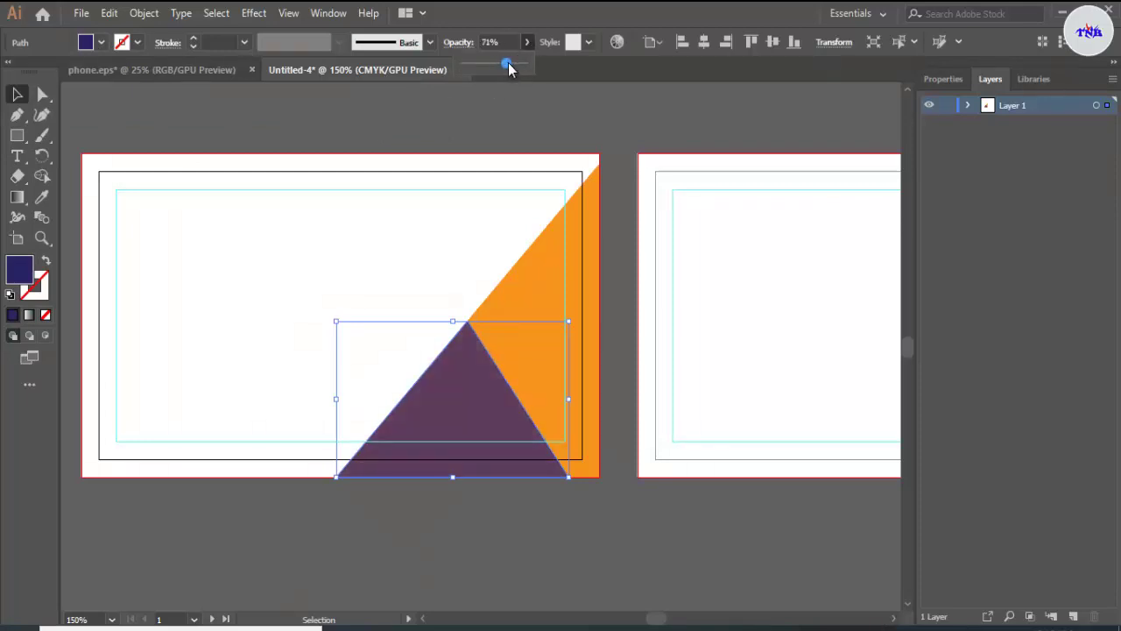
{"action": "left_click", "coordinate": [488, 111]}
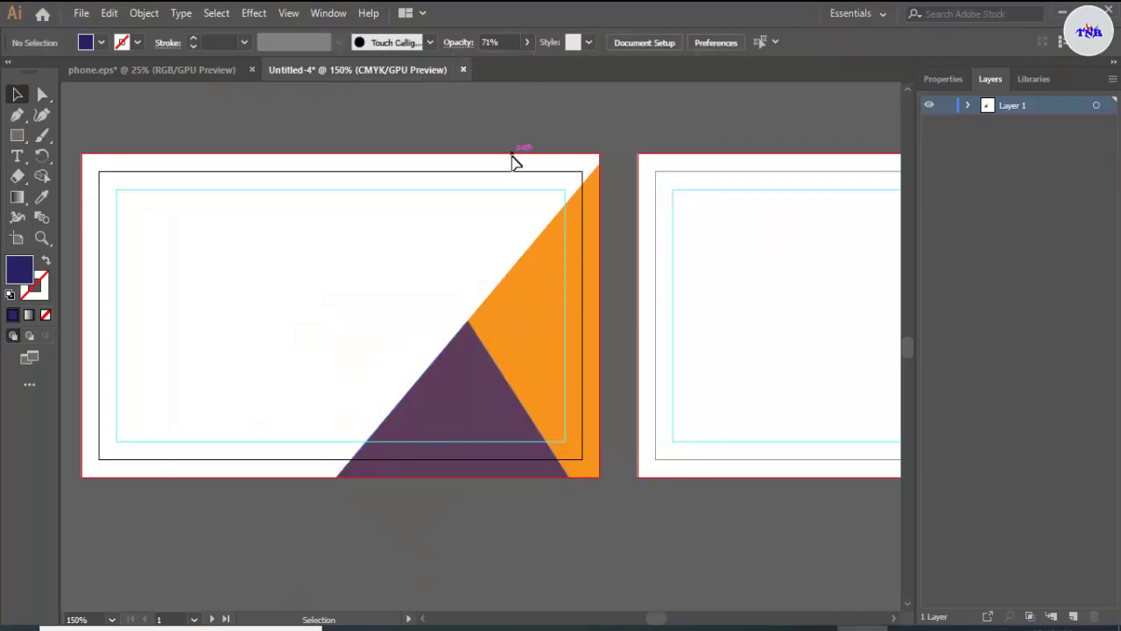
{"action": "scroll", "coordinate": [488, 179], "scroll_direction": "down", "scroll_amount": 1}
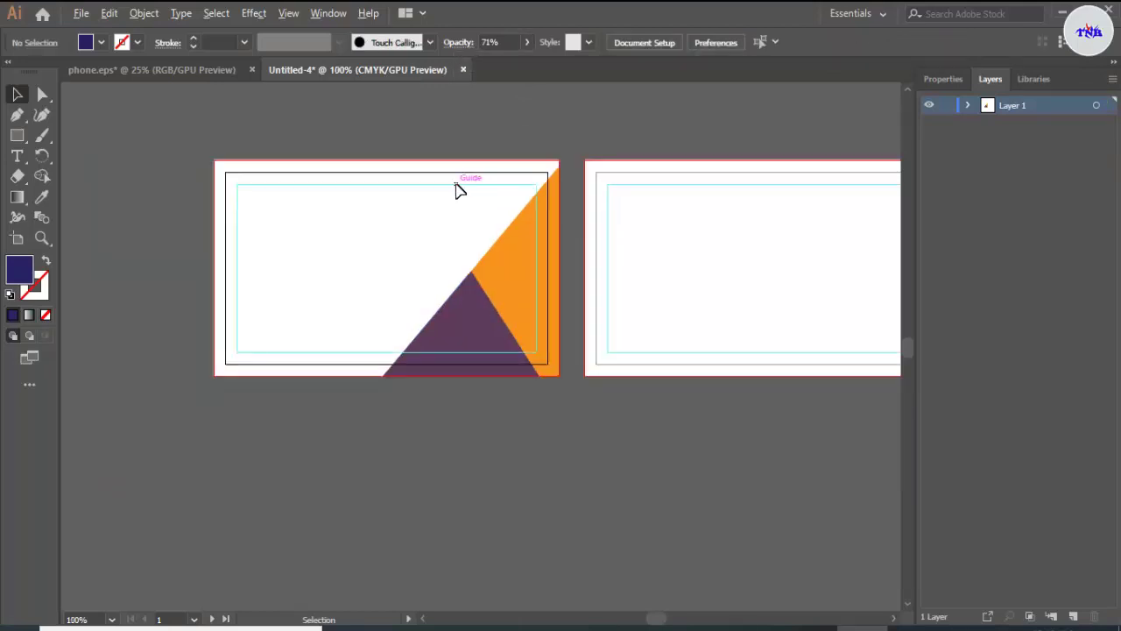
{"action": "scroll", "coordinate": [456, 190], "scroll_direction": "up", "scroll_amount": 1}
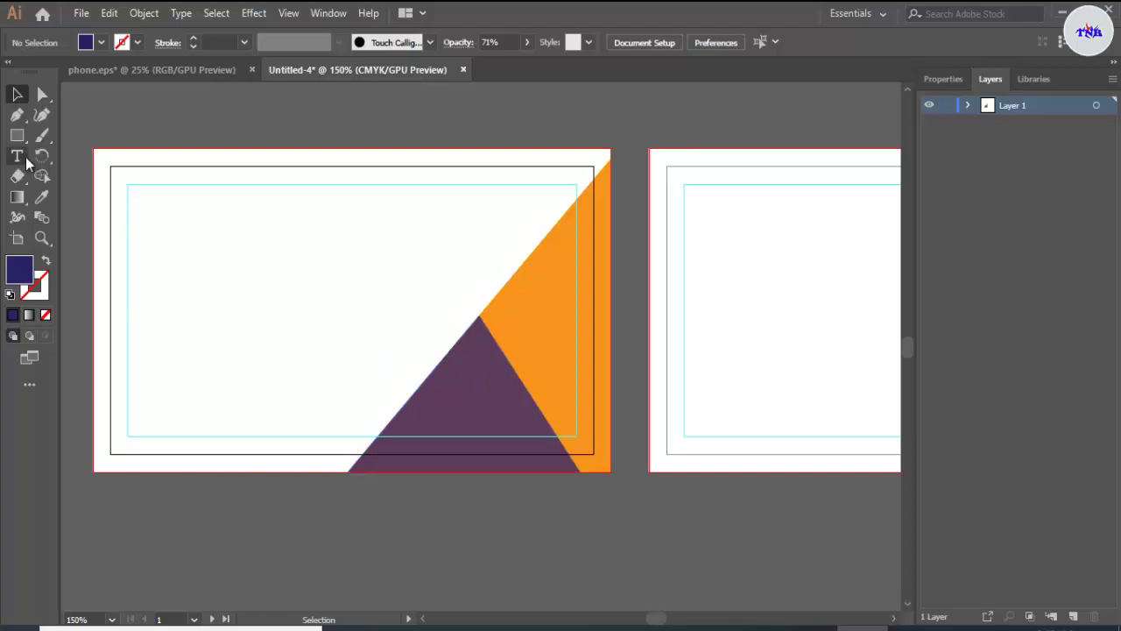
Start a text line near the front card's top in Lato Bold.
{"action": "left_click", "coordinate": [415, 206]}
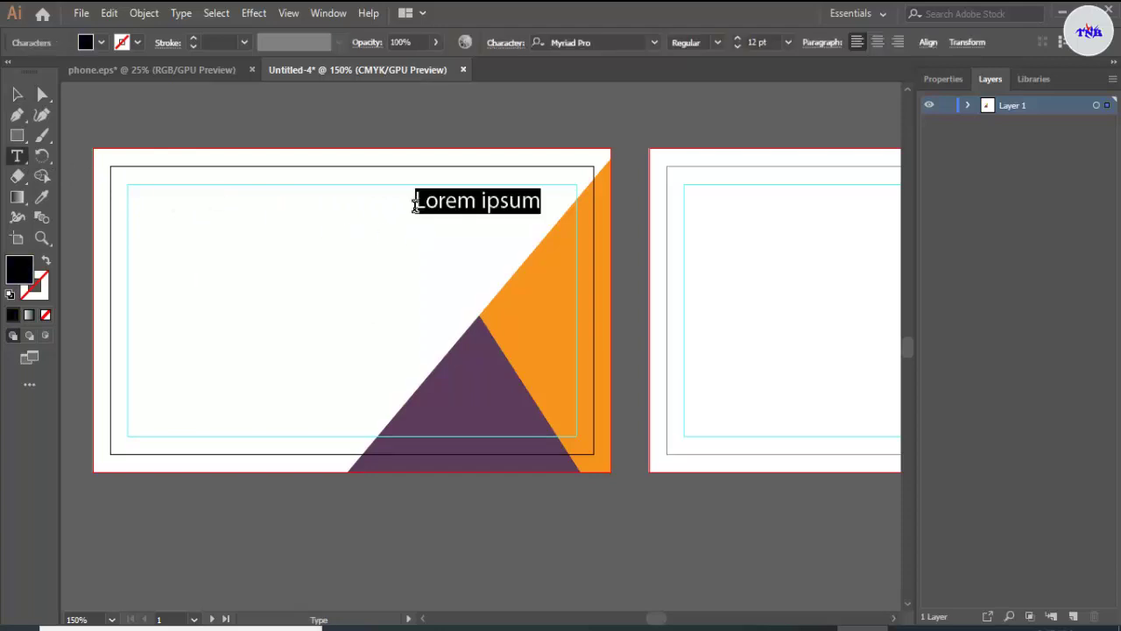
{"action": "key", "text": "BackSpace"}
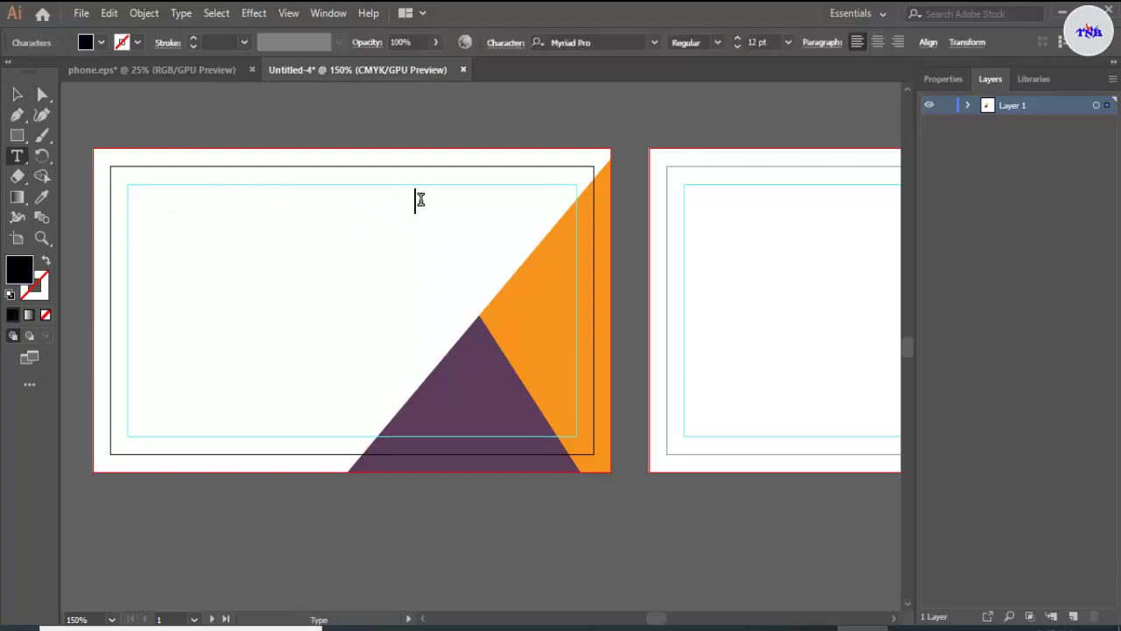
{"action": "left_click", "coordinate": [593, 41]}
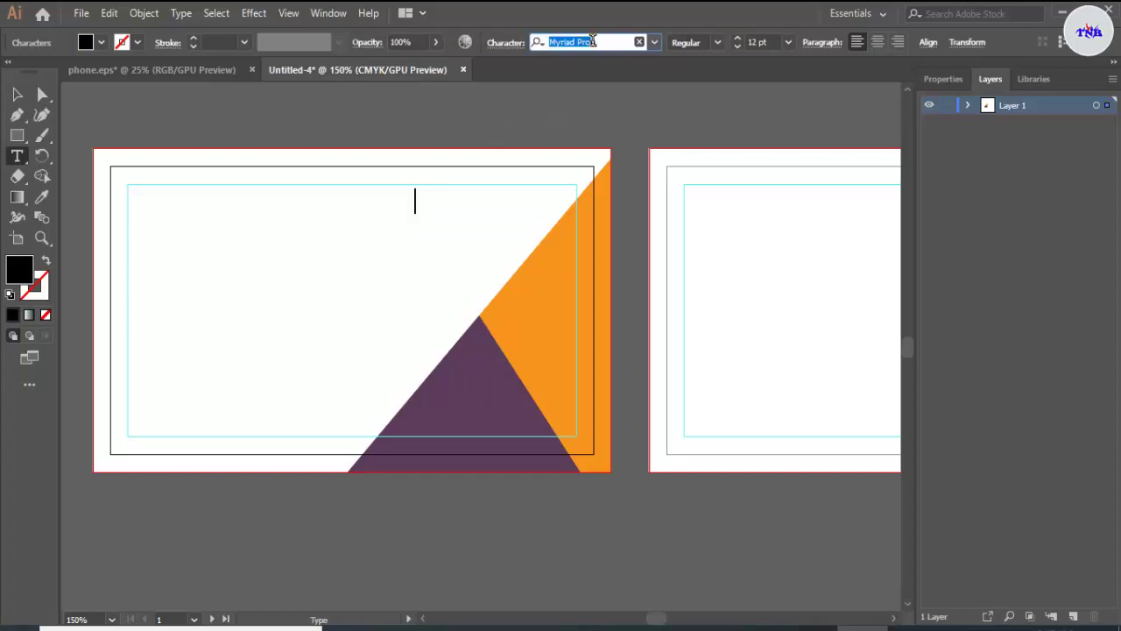
{"action": "type", "text": "lato"}
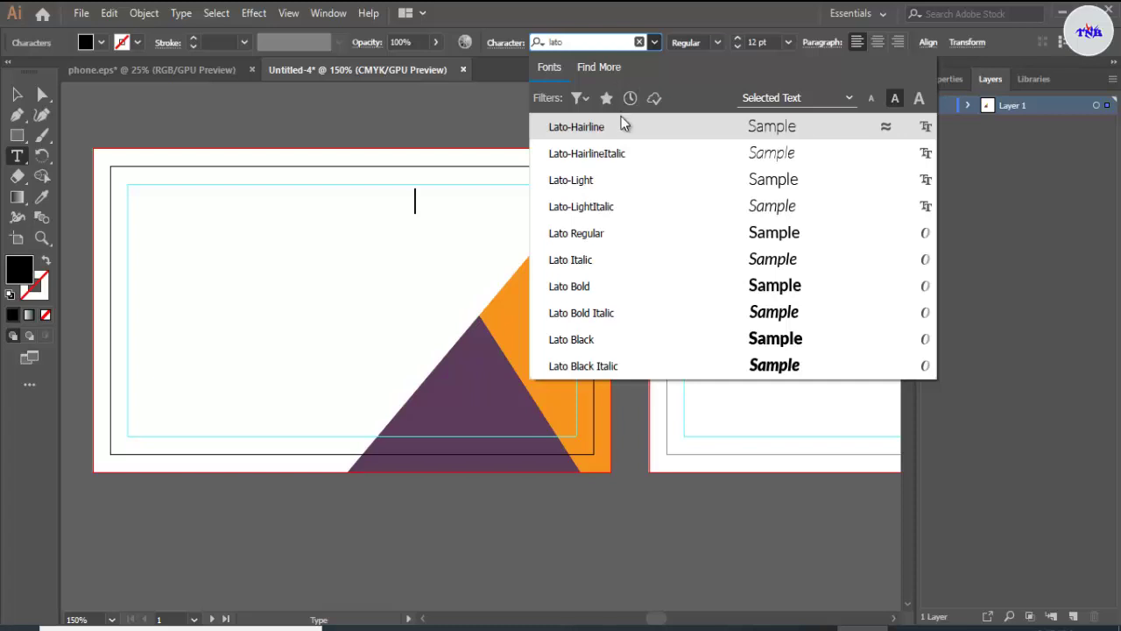
{"action": "left_click", "coordinate": [565, 286]}
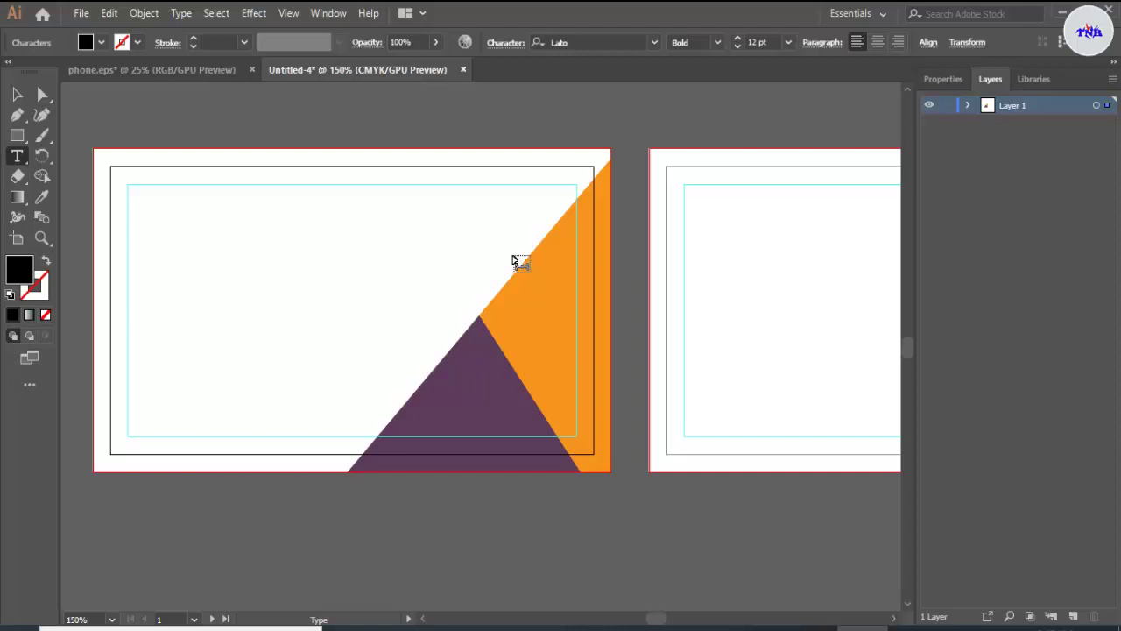
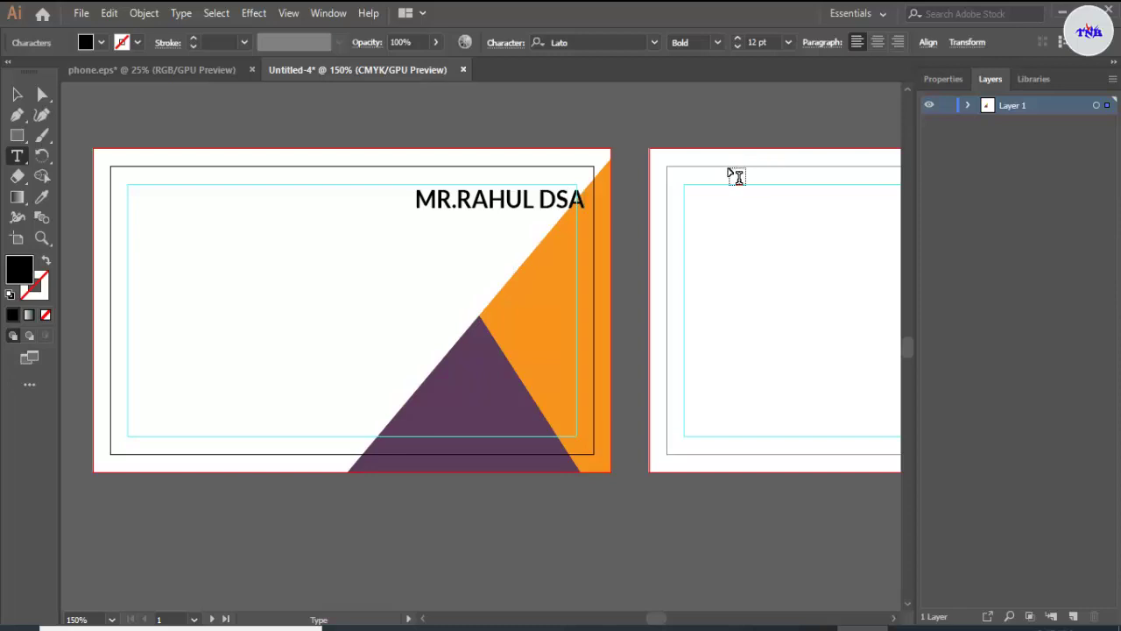
Type the cardholder's name in capitals and nudge it left of the orange shape.
{"action": "left_click", "coordinate": [17, 93]}
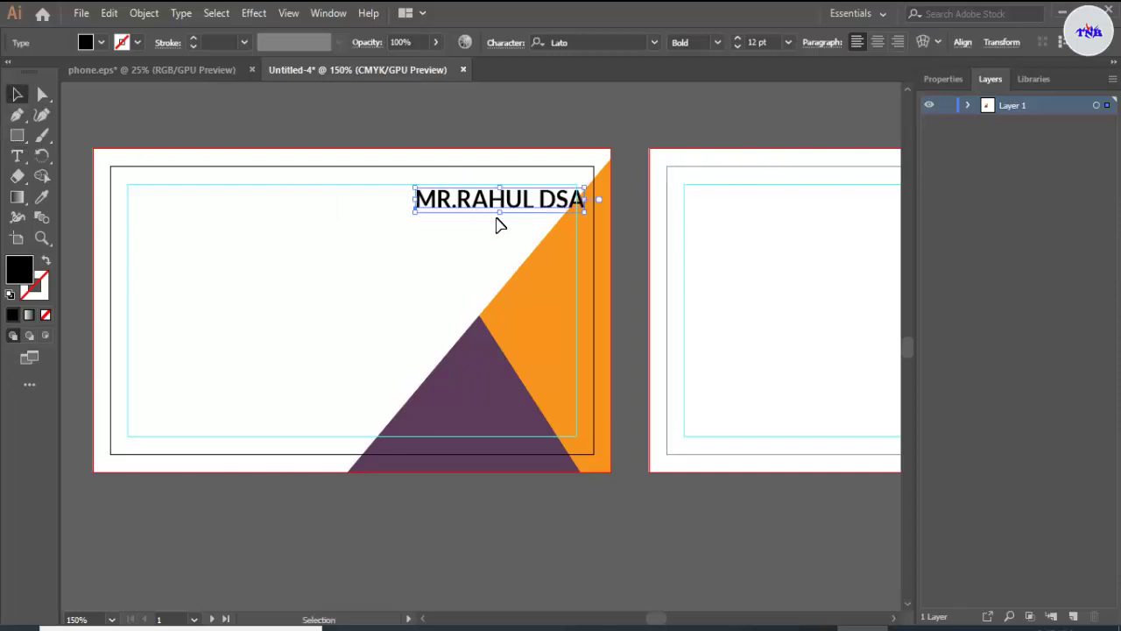
{"action": "left_click_drag", "start_coordinate": [480, 207], "coordinate": [474, 201]}
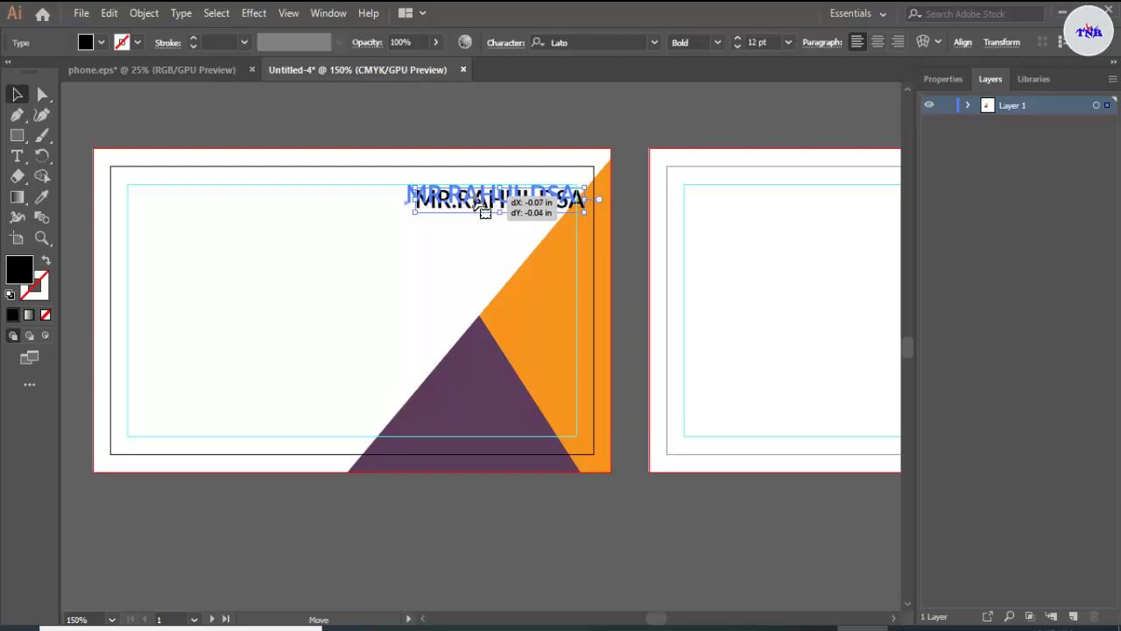
{"action": "left_click_drag", "start_coordinate": [474, 201], "coordinate": [467, 198]}
{"action": "left_click", "coordinate": [496, 270]}
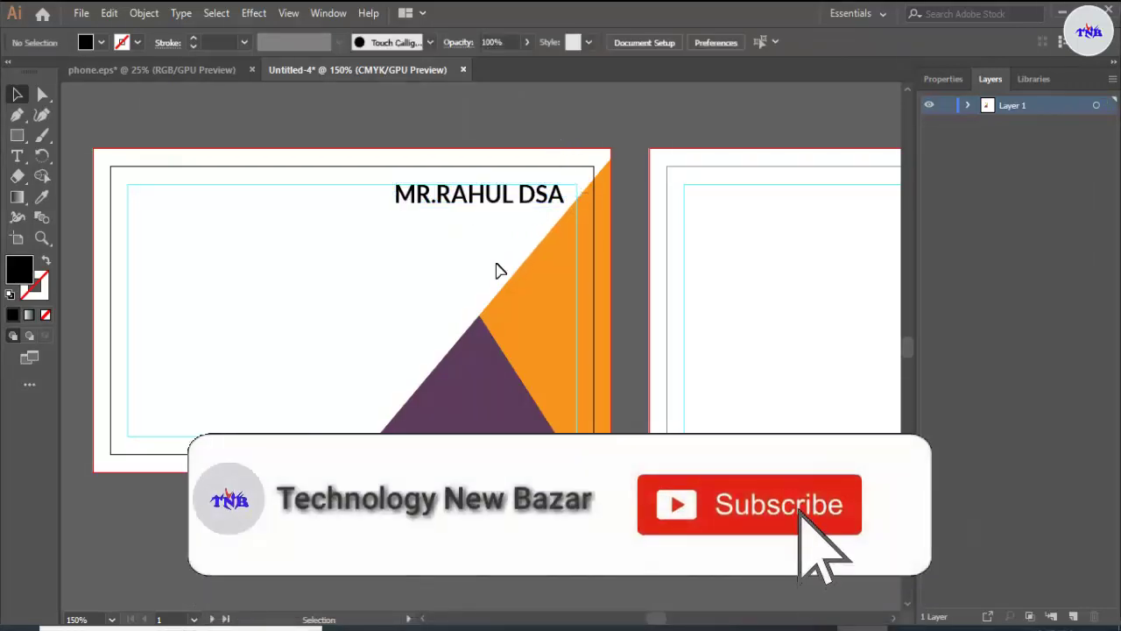
{"action": "scroll", "coordinate": [440, 295], "scroll_direction": "up", "scroll_amount": 1}
{"action": "scroll", "coordinate": [441, 295], "scroll_direction": "up", "scroll_amount": 1}
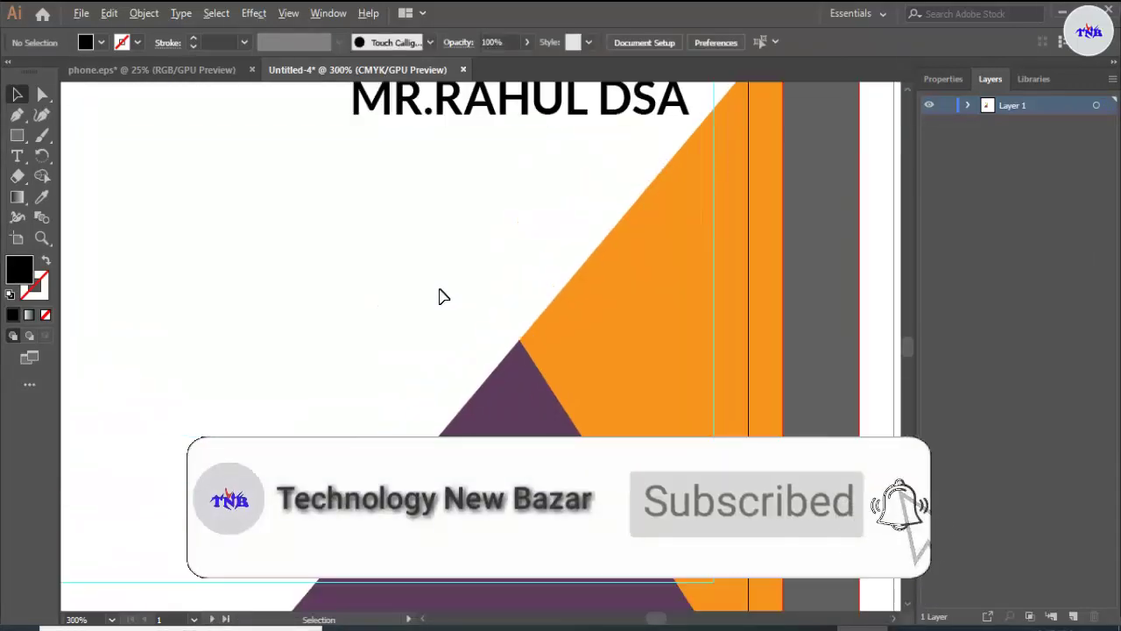
{"action": "scroll", "coordinate": [438, 295], "scroll_direction": "down", "scroll_amount": 1}
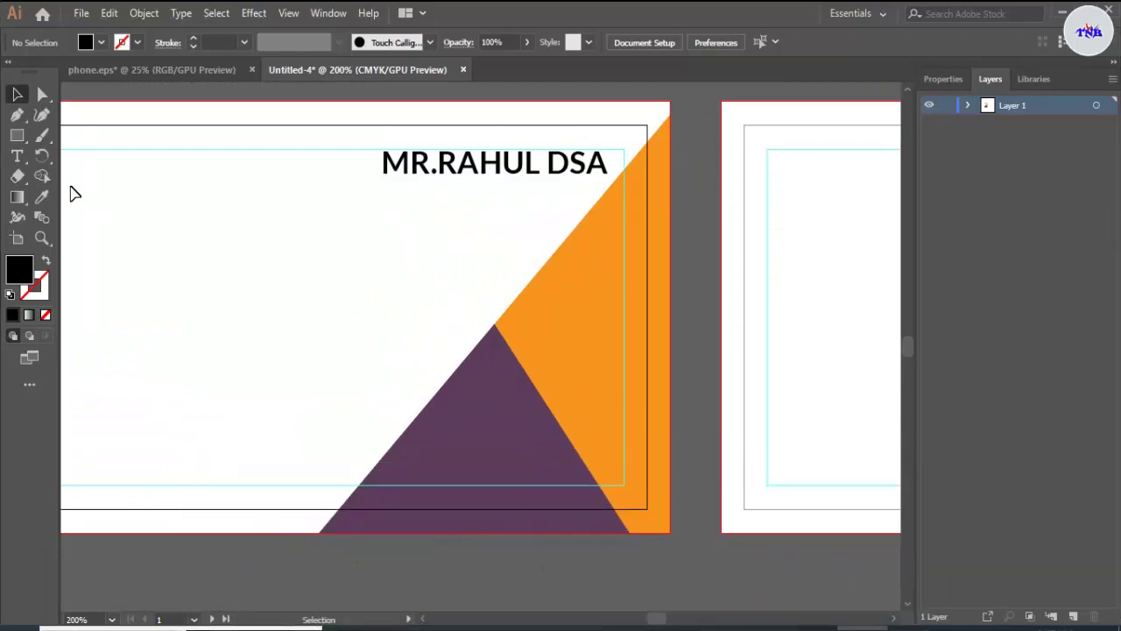
Add a text line reading 'Manager' below the name.
{"action": "left_click", "coordinate": [17, 155]}
{"action": "left_click", "coordinate": [373, 201]}
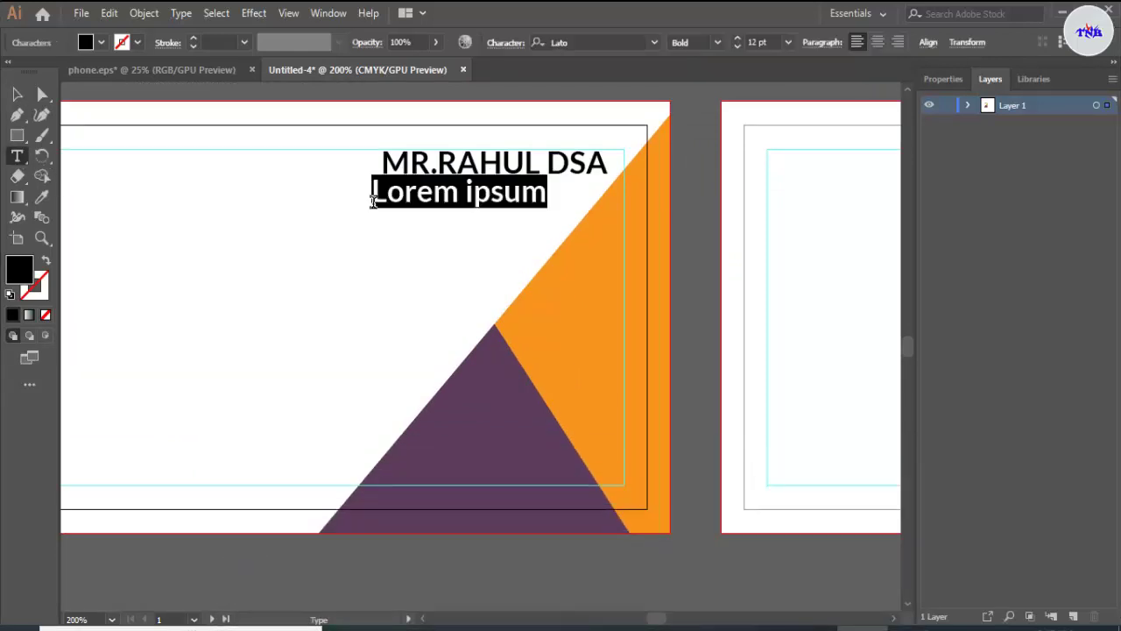
{"action": "key", "text": "BackSpace"}
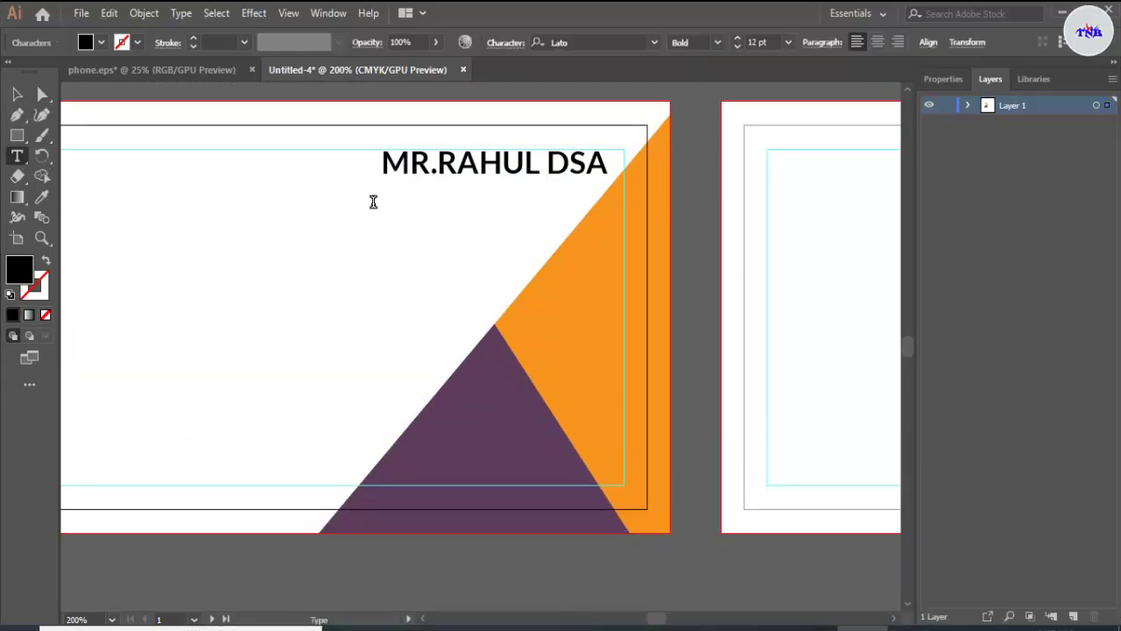
{"action": "type", "text": "MR.R"}
{"action": "type", "text": "A"}
{"action": "key", "text": "BackSpace"}
{"action": "type", "text": "anag"}
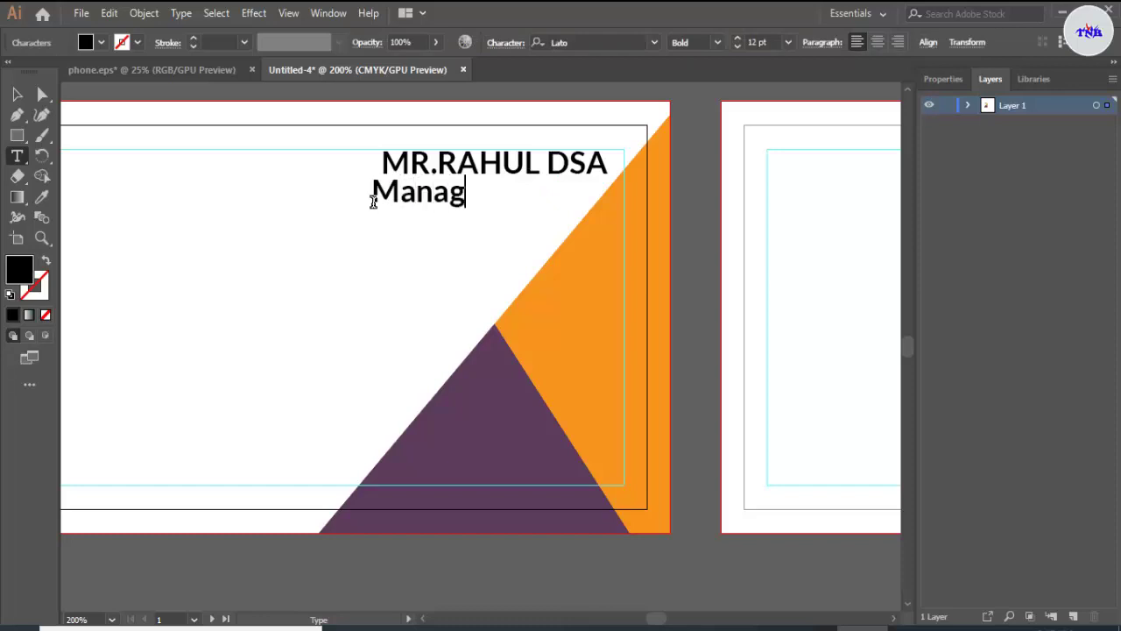
{"action": "type", "text": "er"}
Set 'Manager' to 8 pt and position it neatly under the name.
{"action": "mouse_move", "coordinate": [374, 201]}
{"action": "left_mouse_down"}
{"action": "mouse_move", "coordinate": [451, 196]}
{"action": "mouse_move", "coordinate": [508, 216]}
{"action": "left_mouse_up"}
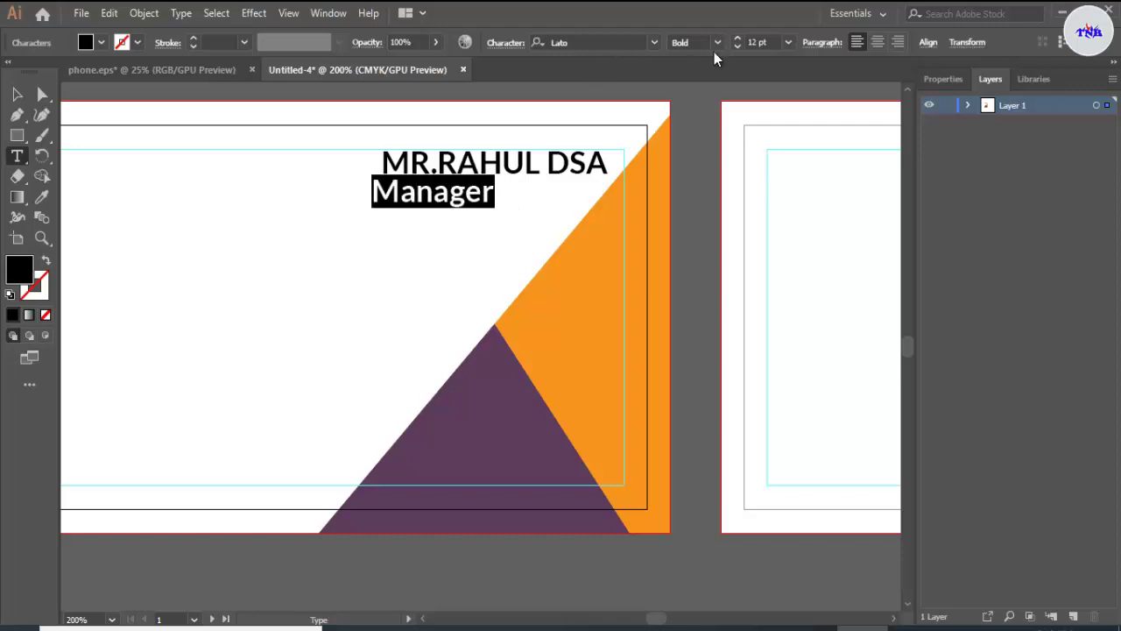
{"action": "left_click", "coordinate": [787, 43]}
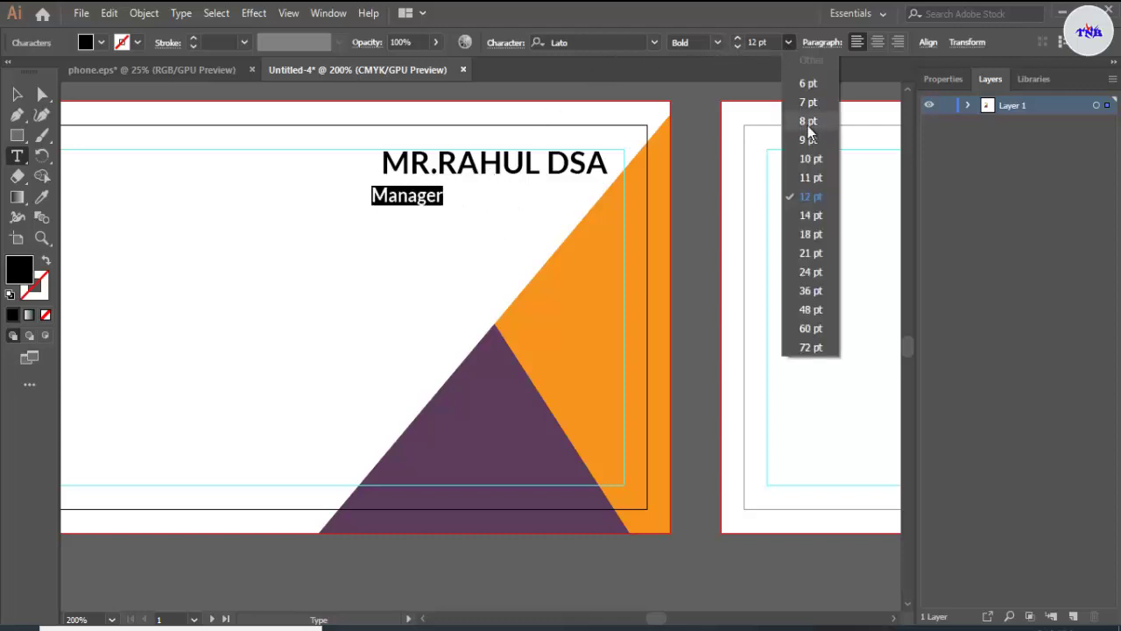
{"action": "left_click", "coordinate": [806, 121]}
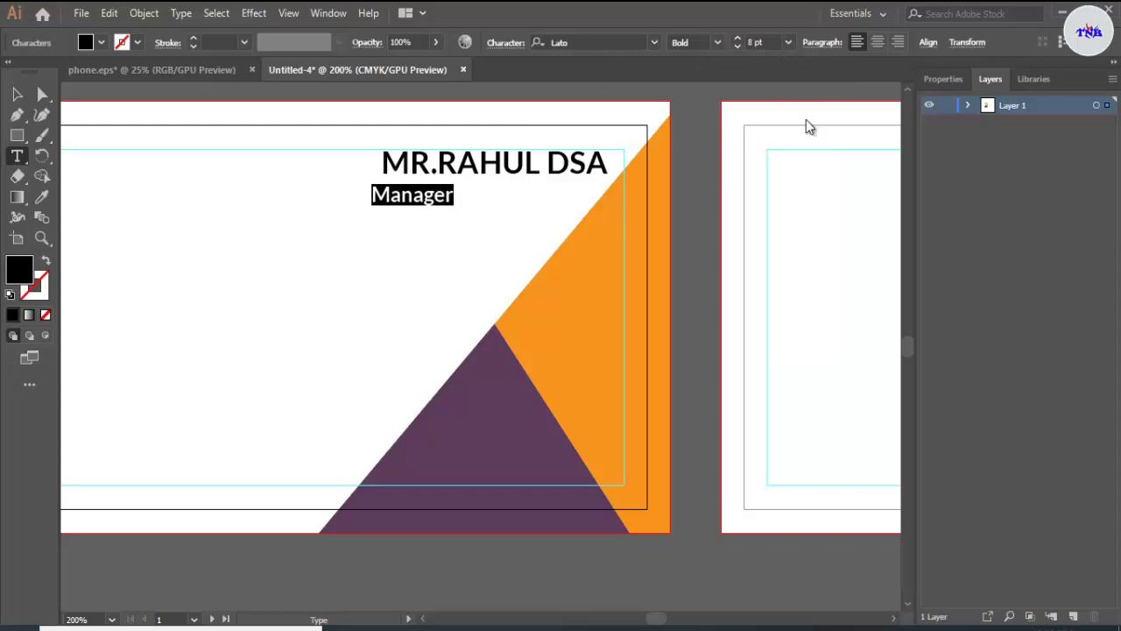
{"action": "left_click", "coordinate": [16, 94]}
{"action": "left_click", "coordinate": [401, 193]}
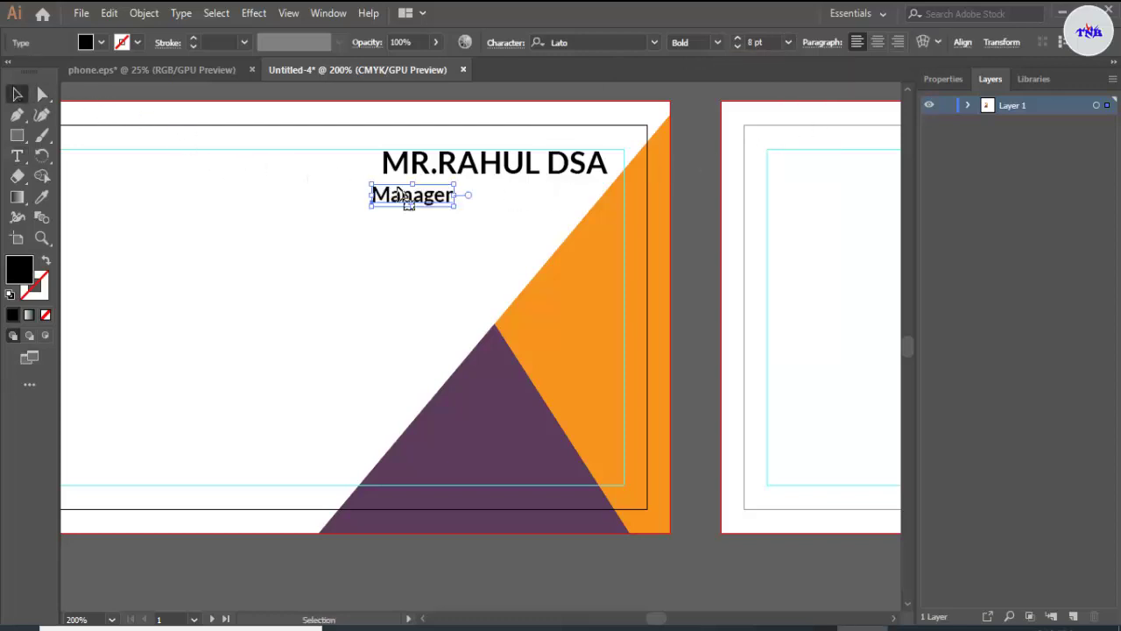
{"action": "mouse_move", "coordinate": [436, 194]}
{"action": "left_mouse_down"}
{"action": "mouse_move", "coordinate": [506, 193]}
{"action": "mouse_move", "coordinate": [427, 194]}
{"action": "mouse_move", "coordinate": [443, 201]}
{"action": "left_mouse_up"}
{"action": "left_click", "coordinate": [469, 228]}
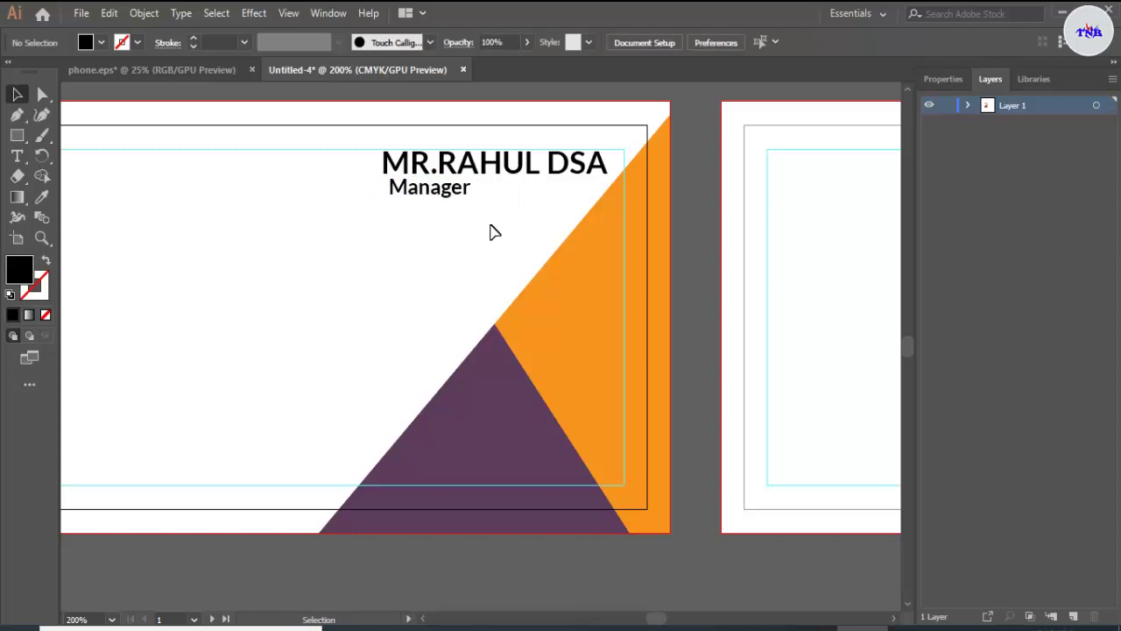
Draw a thin orange-filled bar beneath the Manager title.
{"action": "left_click", "coordinate": [17, 136]}
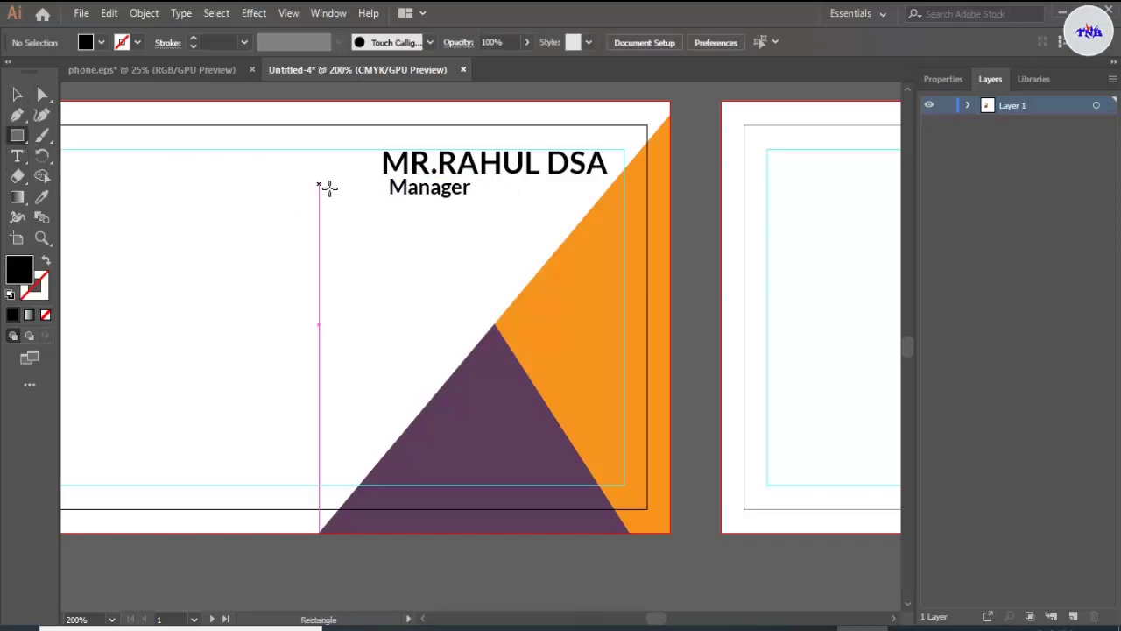
{"action": "left_click_drag", "start_coordinate": [381, 198], "coordinate": [581, 202]}
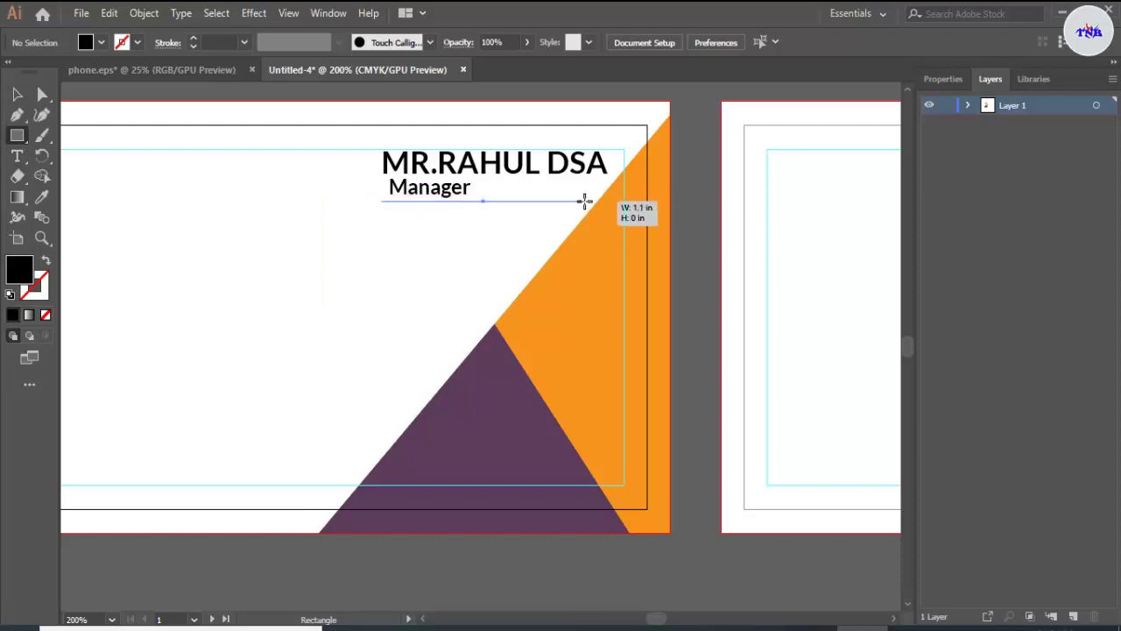
{"action": "left_click_drag", "start_coordinate": [582, 201], "coordinate": [583, 200]}
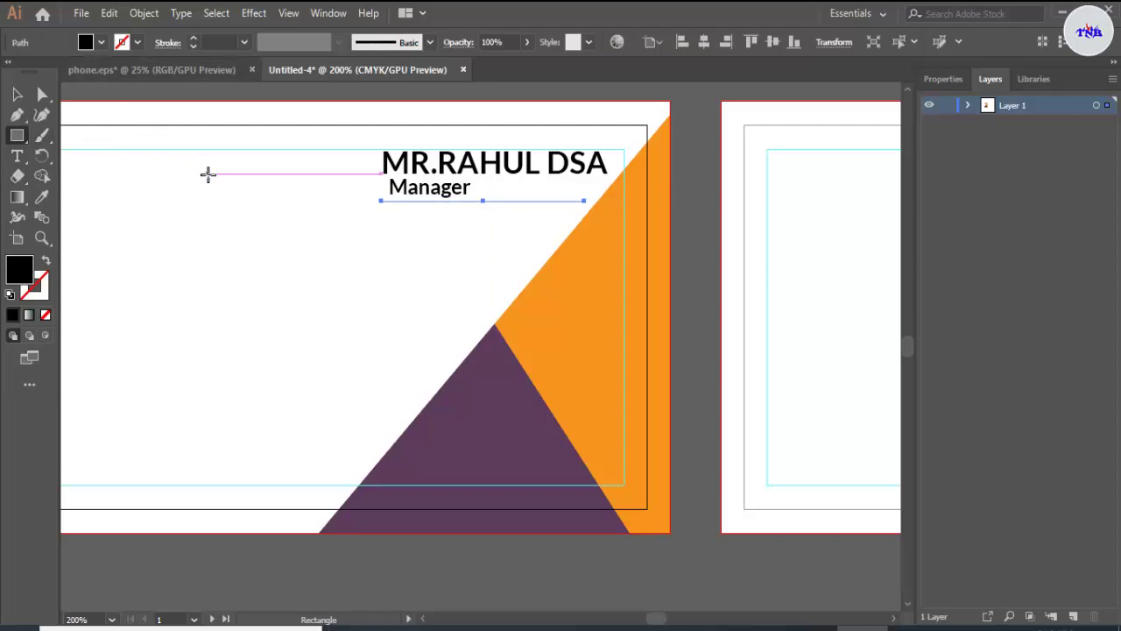
{"action": "left_click", "coordinate": [101, 42]}
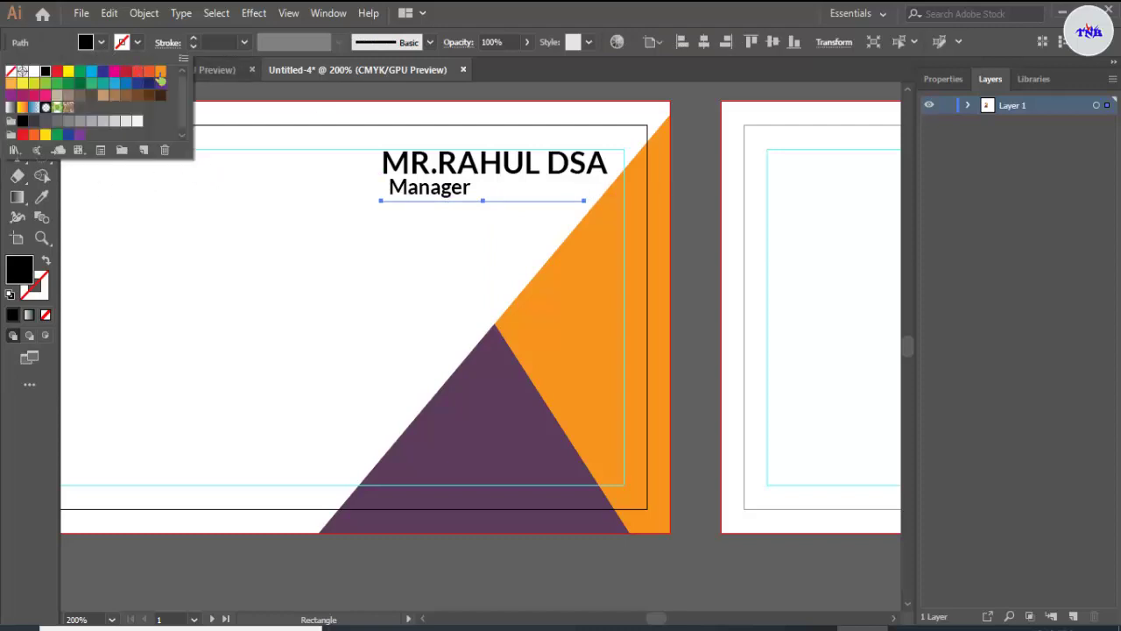
{"action": "left_click", "coordinate": [160, 70]}
{"action": "left_click", "coordinate": [268, 194]}
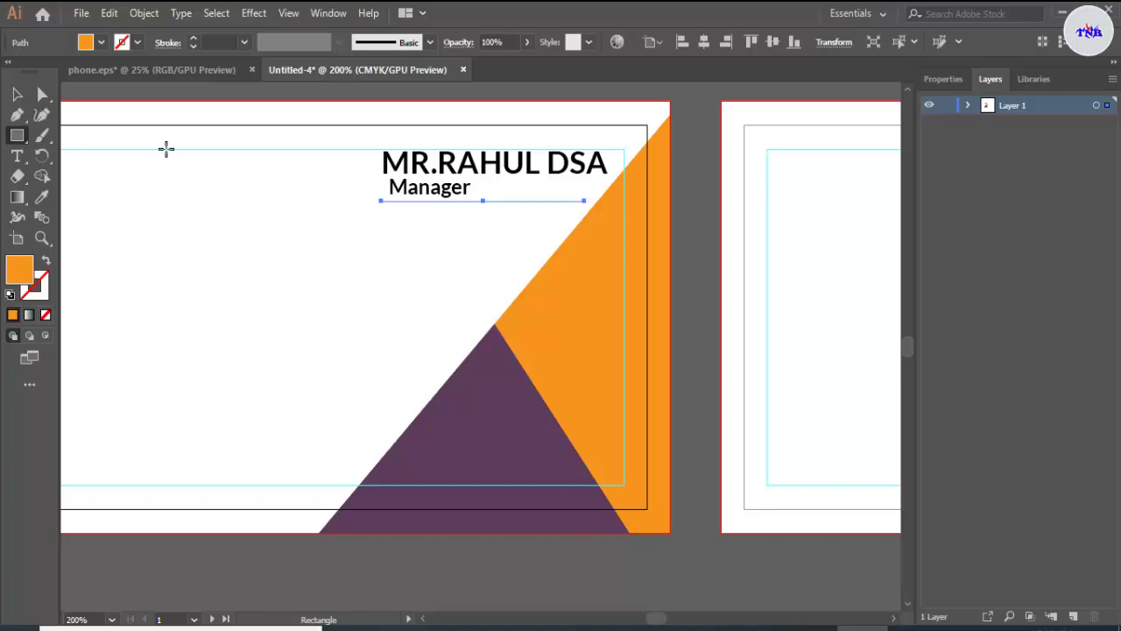
Adjust the height of the divider line under Manager, then zoom back out.
{"action": "left_click", "coordinate": [18, 94]}
{"action": "left_click", "coordinate": [230, 197]}
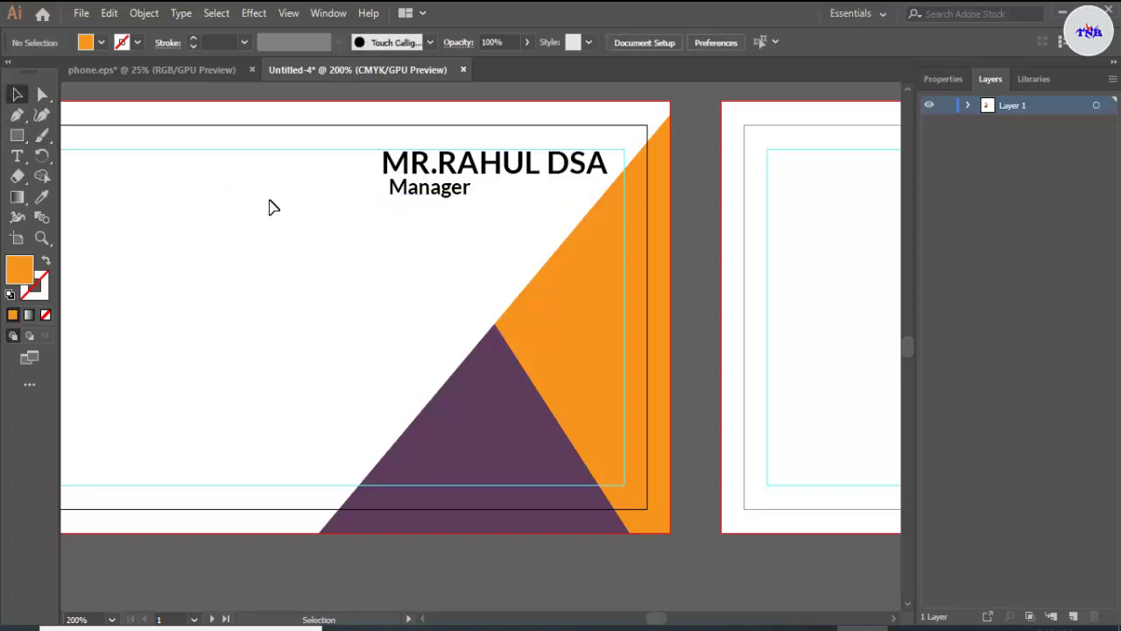
{"action": "left_click", "coordinate": [442, 202]}
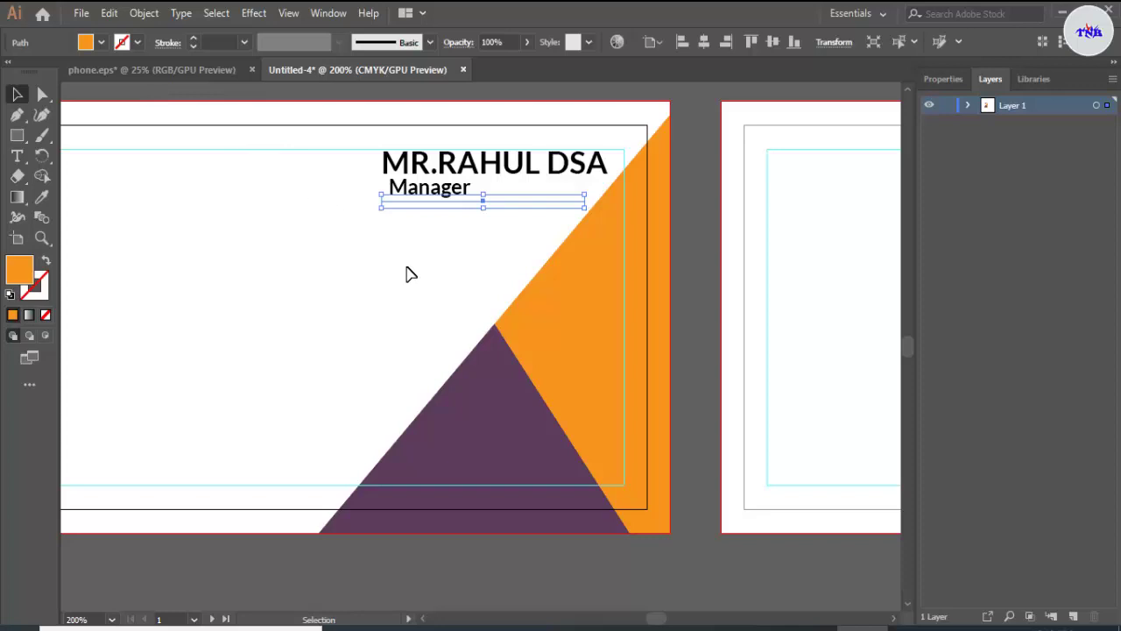
{"action": "scroll", "coordinate": [411, 274], "scroll_direction": "up", "scroll_amount": 1}
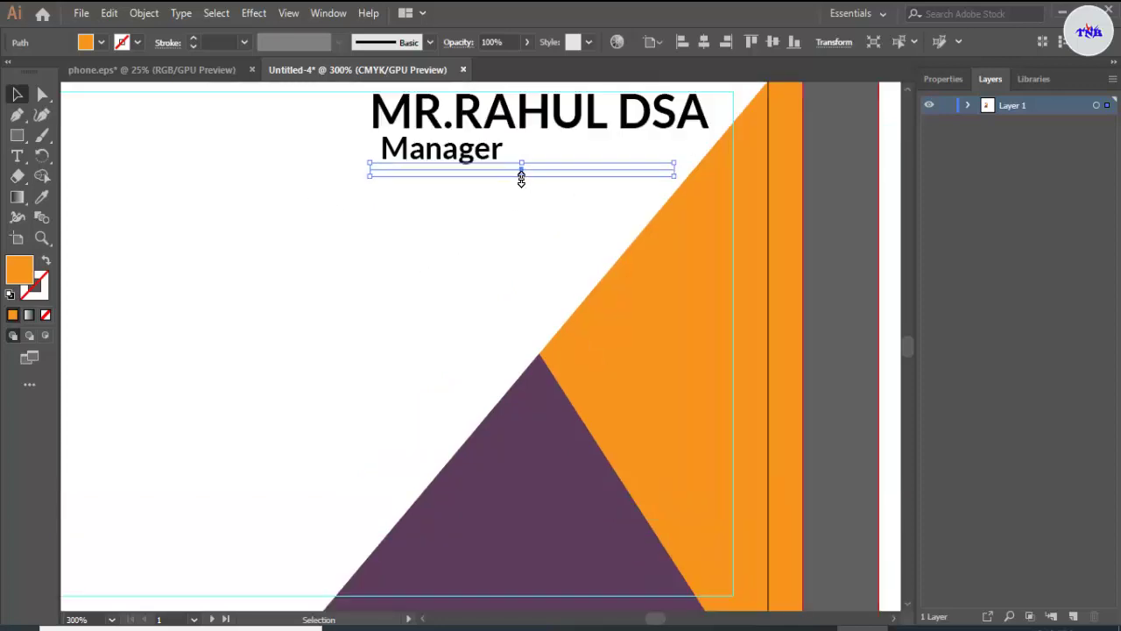
{"action": "left_click_drag", "start_coordinate": [521, 179], "coordinate": [521, 184]}
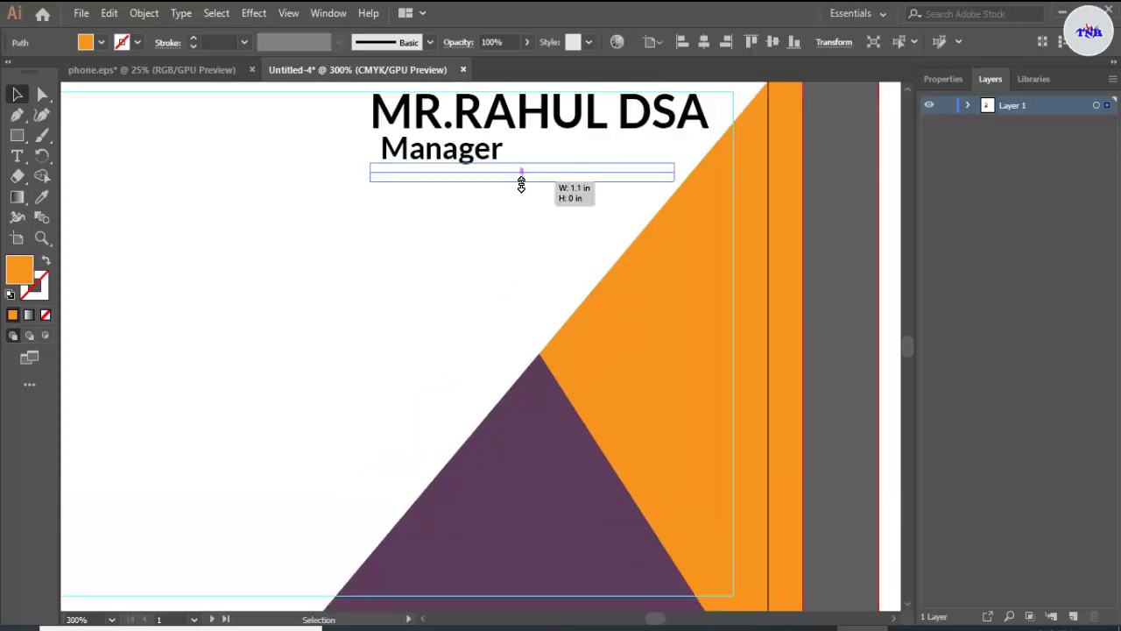
{"action": "left_click", "coordinate": [478, 208]}
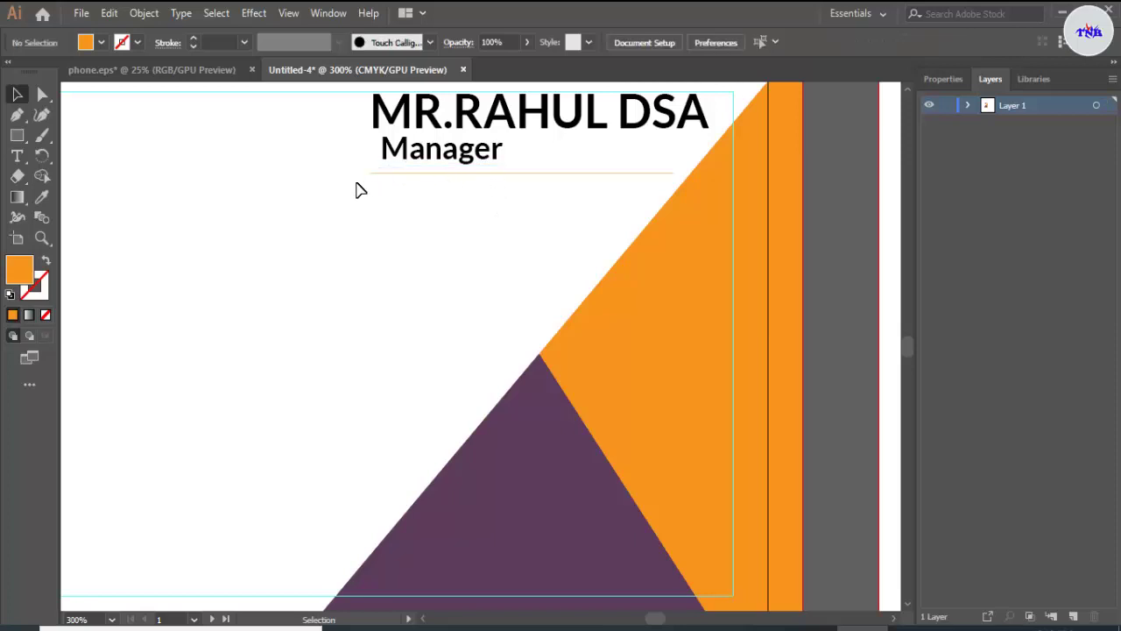
{"action": "scroll", "coordinate": [207, 258], "scroll_direction": "down", "scroll_amount": 1}
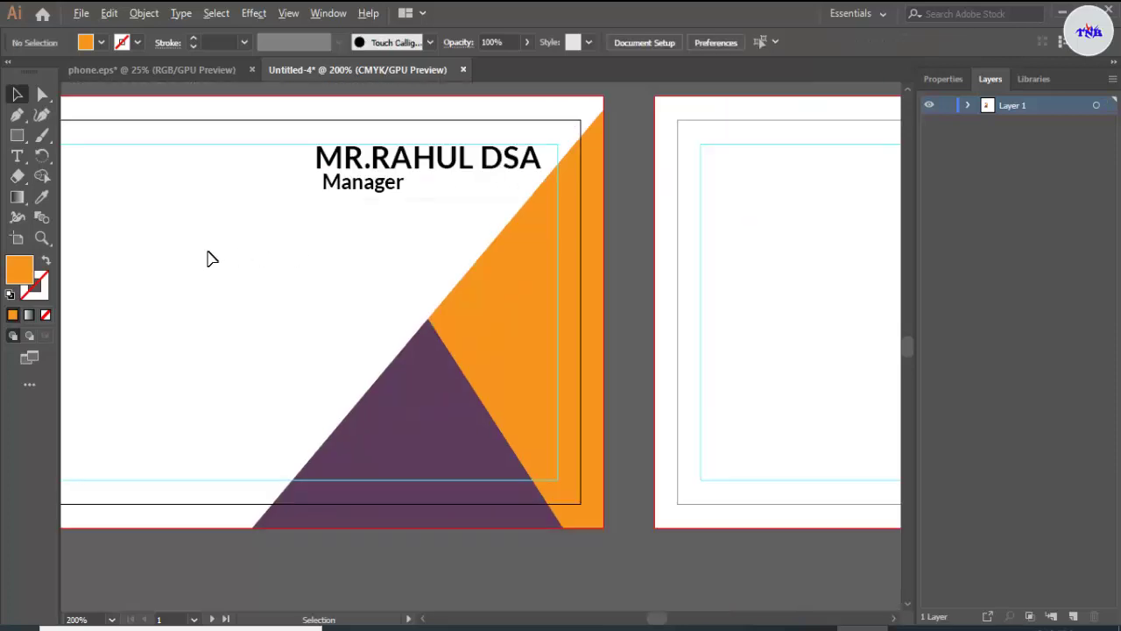
{"action": "left_click_drag", "start_coordinate": [656, 618], "coordinate": [652, 622]}
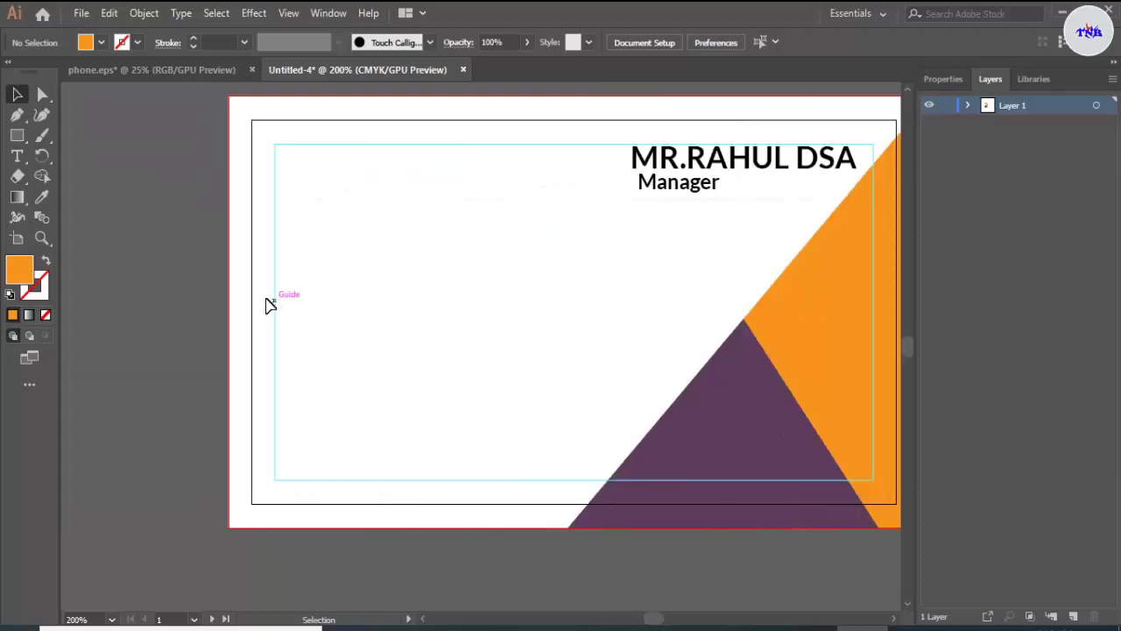
Add orange 'ORACLE BANK LIMITED' text on the card's left and shift it right.
{"action": "left_click", "coordinate": [16, 155]}
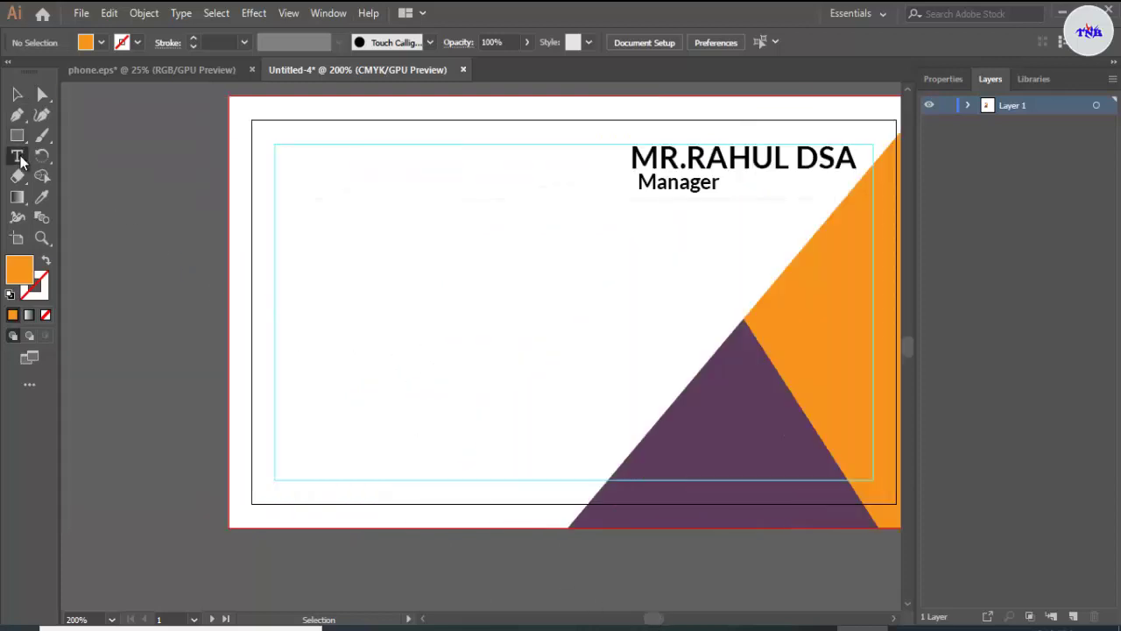
{"action": "left_click", "coordinate": [278, 246]}
{"action": "key", "text": "BackSpace"}
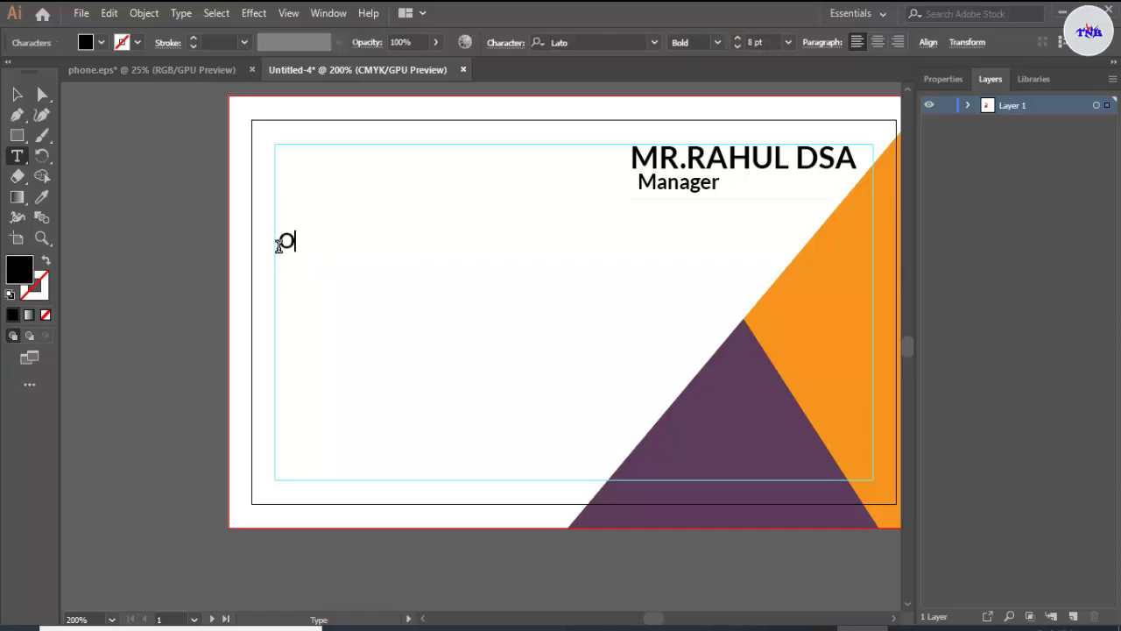
{"action": "type", "text": "RACLE "}
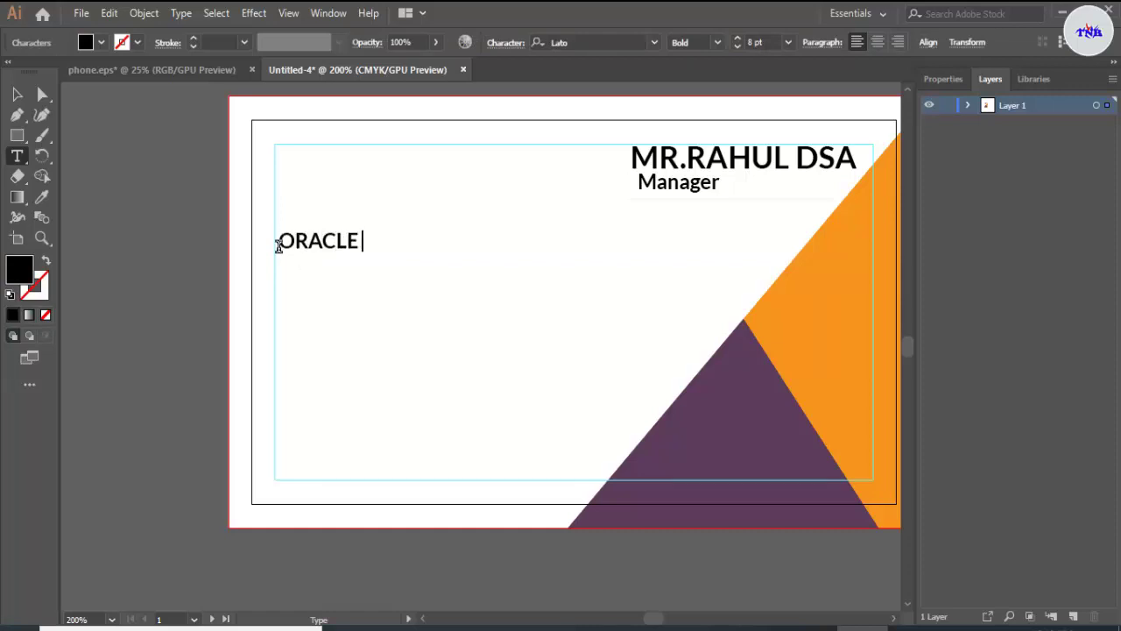
{"action": "type", "text": "BANK LI"}
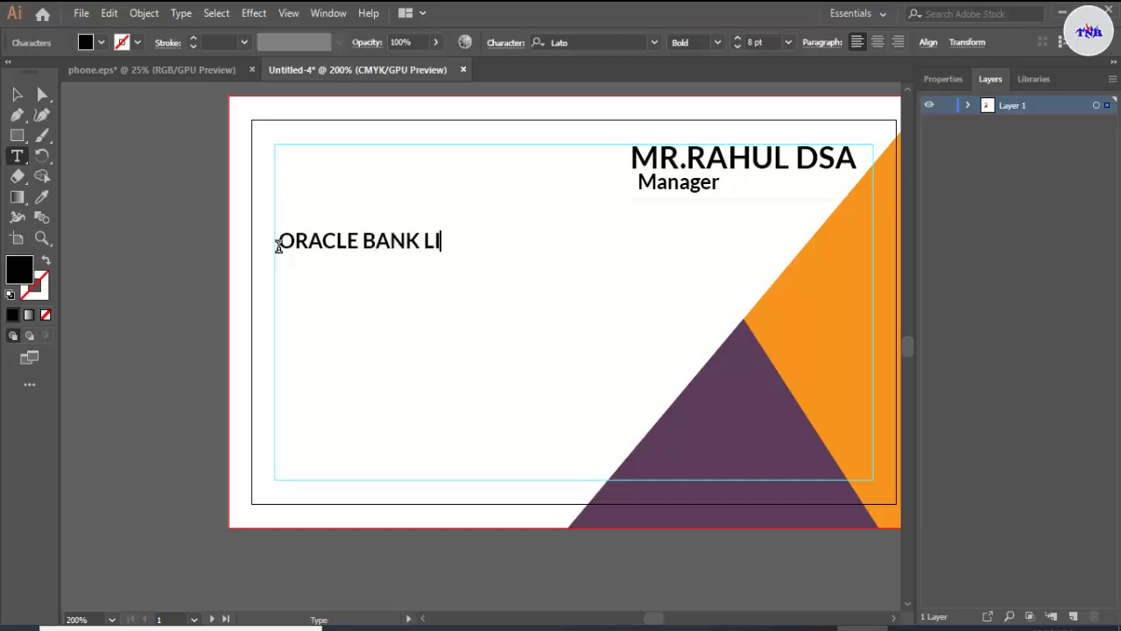
{"action": "type", "text": "MI"}
{"action": "type", "text": "TED"}
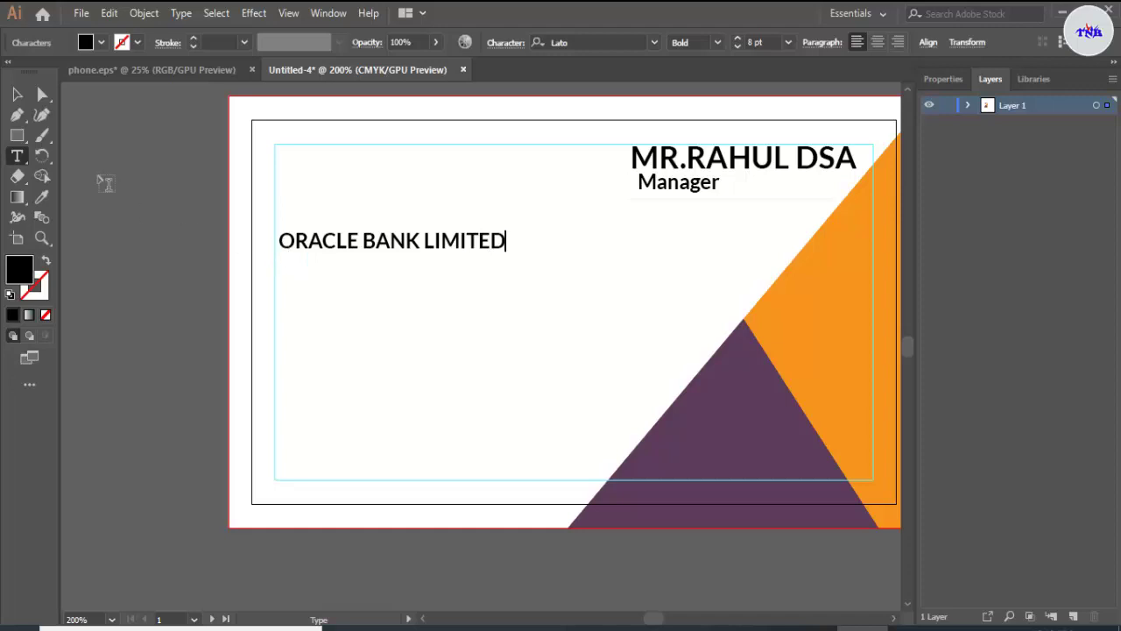
{"action": "key", "text": "Escape"}
{"action": "left_click", "coordinate": [100, 42]}
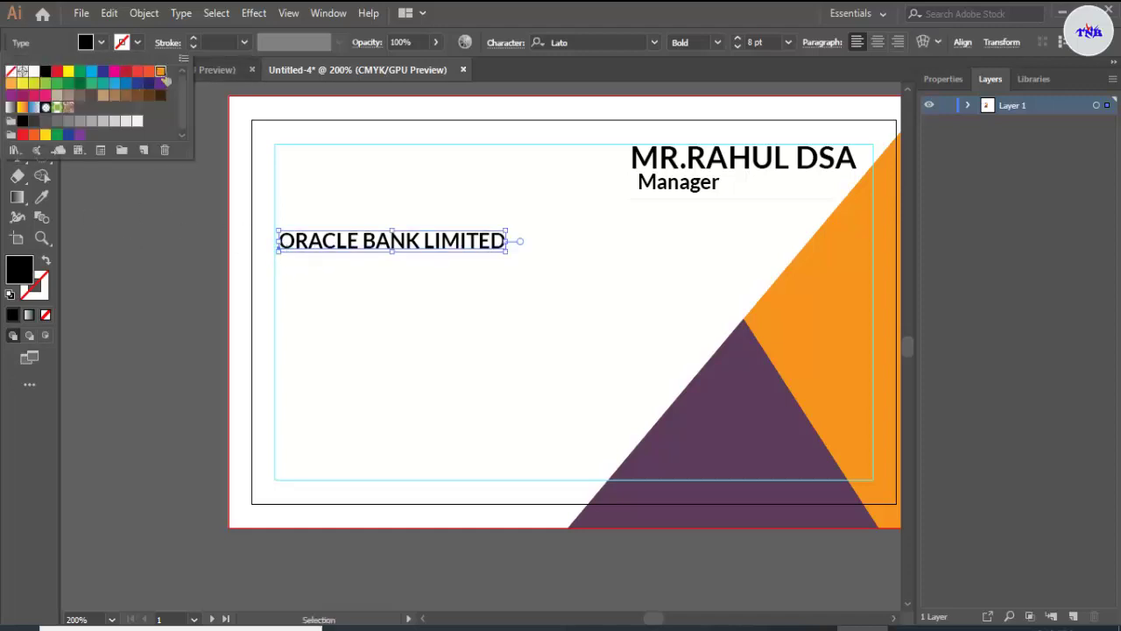
{"action": "left_click", "coordinate": [44, 70]}
{"action": "left_click", "coordinate": [334, 243]}
{"action": "left_click_drag", "start_coordinate": [334, 242], "coordinate": [386, 243]}
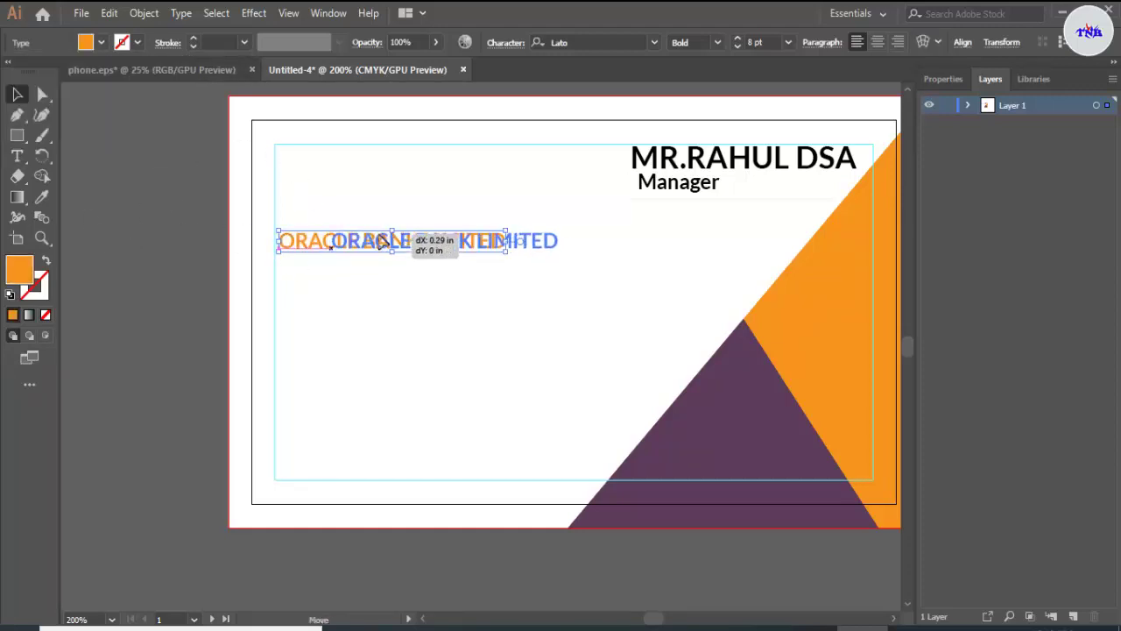
Drag the 'statsonary logo no text' image from File Explorer onto the card.
{"action": "left_click", "coordinate": [526, 627]}
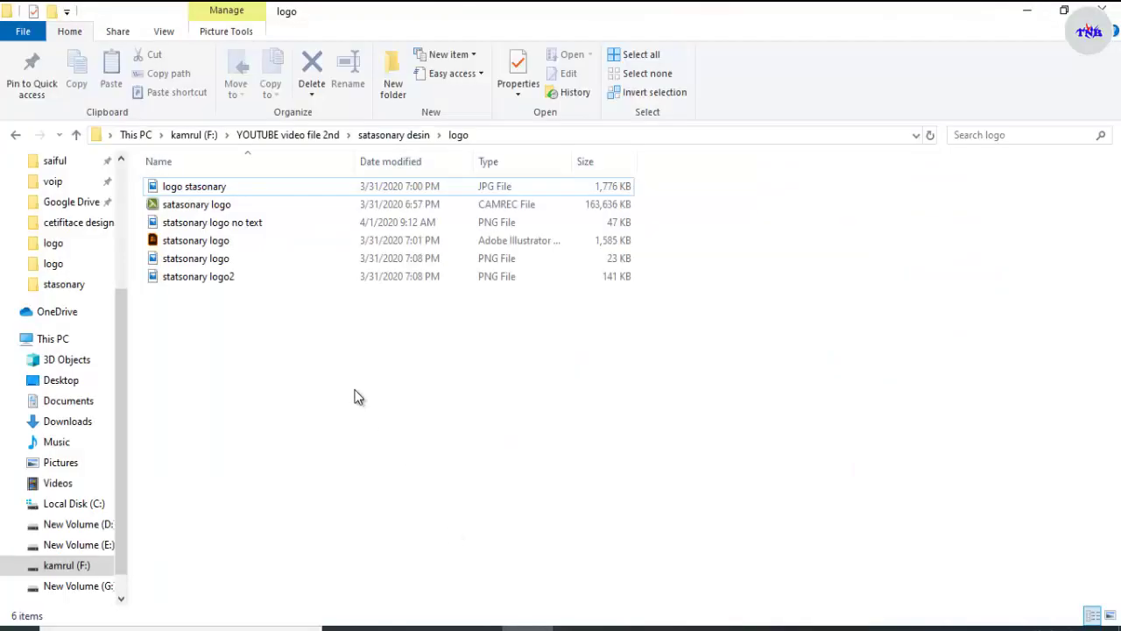
{"action": "left_click", "coordinate": [247, 223]}
{"action": "left_click_drag", "start_coordinate": [247, 223], "coordinate": [412, 345]}
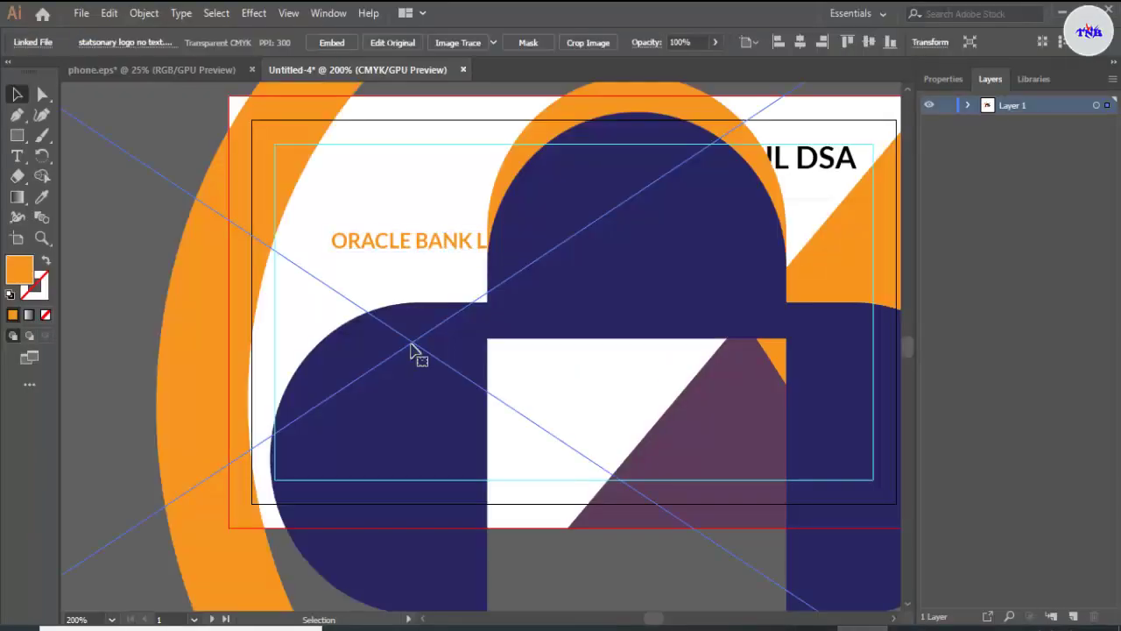
Scale the placed logo down and move it next to ORACLE BANK LIMITED.
{"action": "scroll", "coordinate": [413, 351], "scroll_direction": "down", "scroll_amount": 1}
{"action": "scroll", "coordinate": [414, 351], "scroll_direction": "down", "scroll_amount": 5}
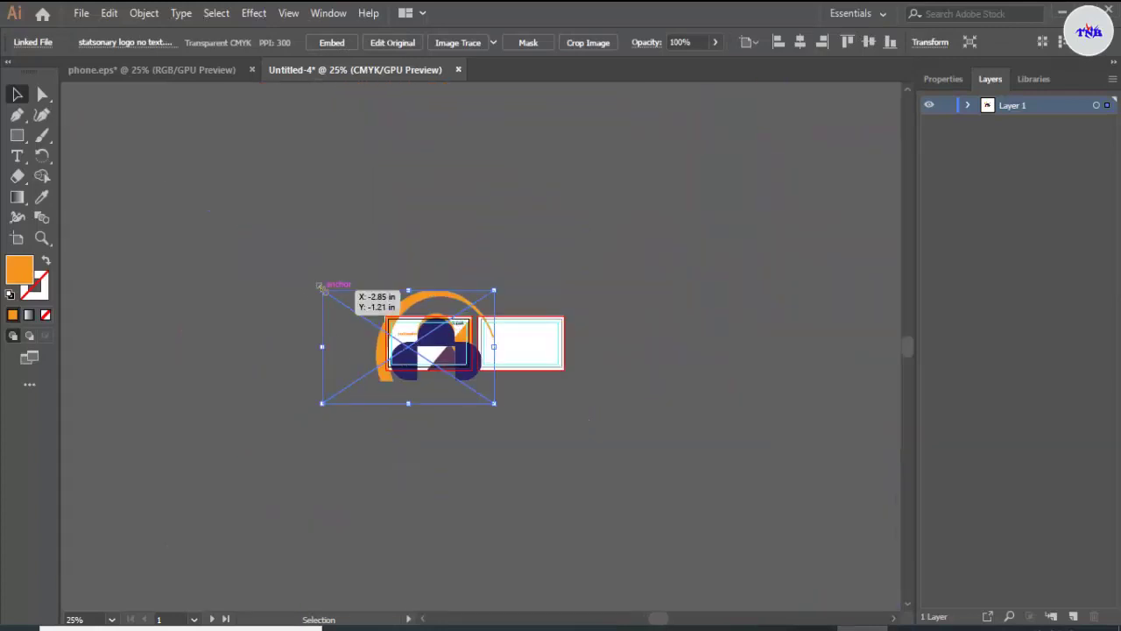
{"action": "left_click_drag", "start_coordinate": [321, 286], "coordinate": [398, 329]}
{"action": "scroll", "coordinate": [401, 367], "scroll_direction": "up", "scroll_amount": 5}
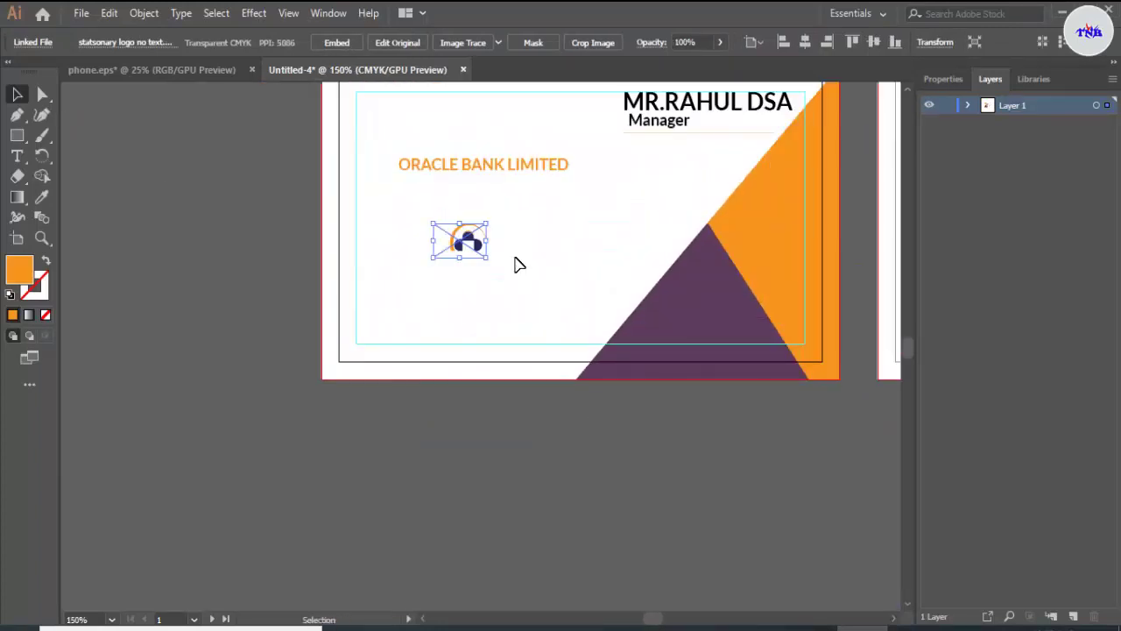
{"action": "scroll", "coordinate": [518, 263], "scroll_direction": "up", "scroll_amount": 1}
{"action": "scroll", "coordinate": [518, 262], "scroll_direction": "up", "scroll_amount": 1}
{"action": "left_click_drag", "start_coordinate": [421, 270], "coordinate": [254, 149]}
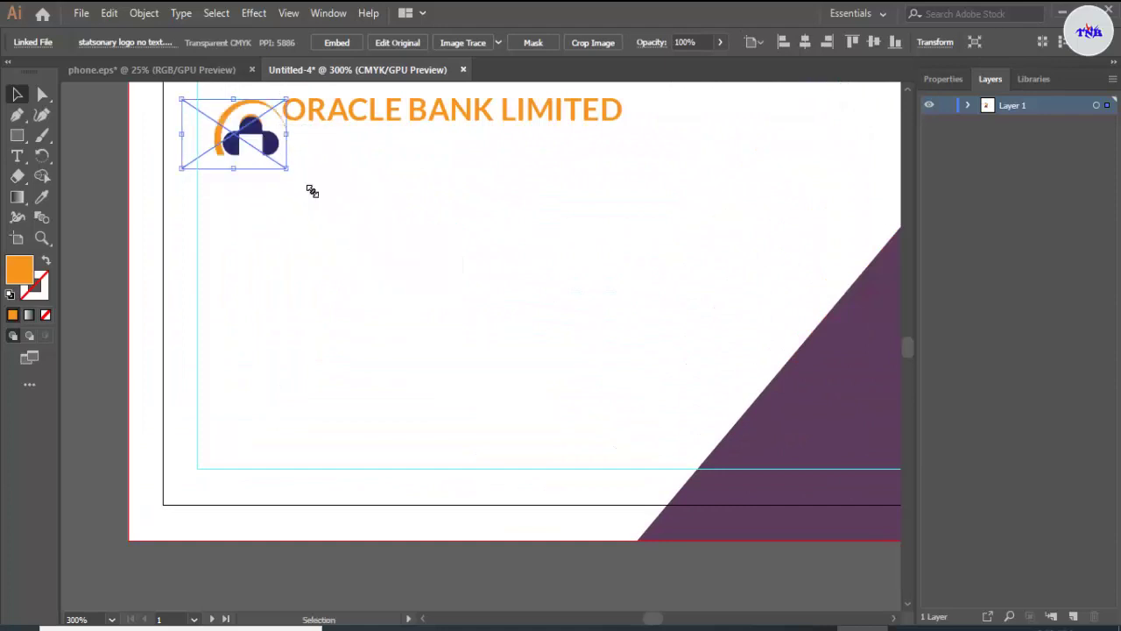
Shrink the logo further and nudge it up to line up with the text.
{"action": "scroll", "coordinate": [380, 250], "scroll_direction": "up", "scroll_amount": 1}
{"action": "scroll", "coordinate": [376, 248], "scroll_direction": "up", "scroll_amount": 1}
{"action": "scroll", "coordinate": [376, 248], "scroll_direction": "up", "scroll_amount": 1}
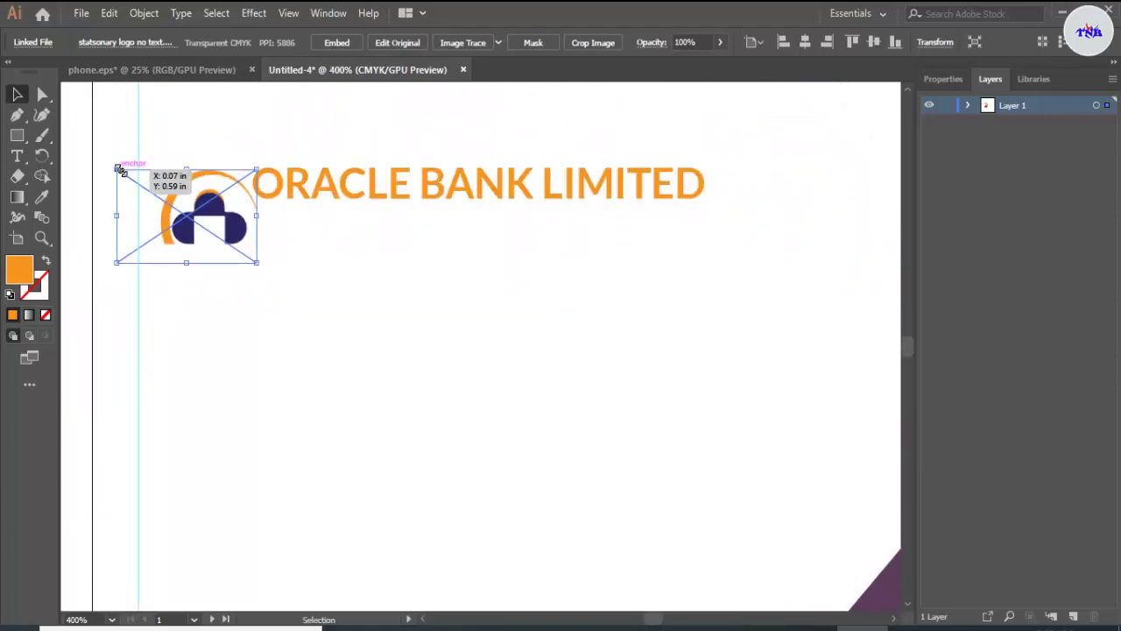
{"action": "left_click_drag", "start_coordinate": [118, 168], "coordinate": [140, 184]}
{"action": "left_click_drag", "start_coordinate": [199, 210], "coordinate": [197, 180]}
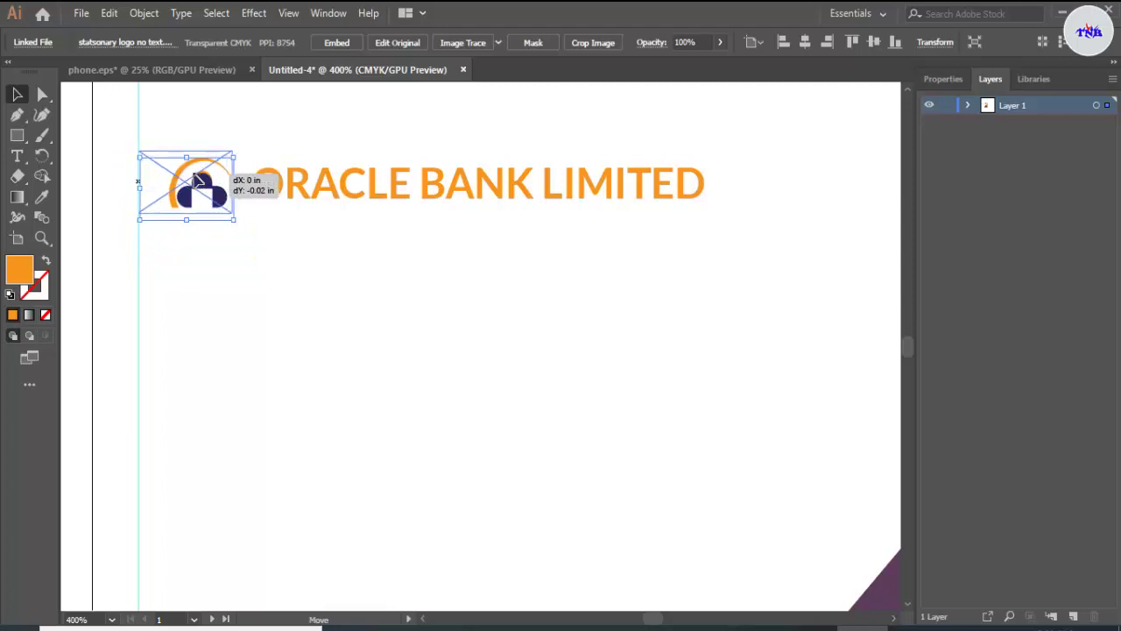
{"action": "left_click", "coordinate": [297, 232]}
{"action": "scroll", "coordinate": [296, 232], "scroll_direction": "down", "scroll_amount": 2}
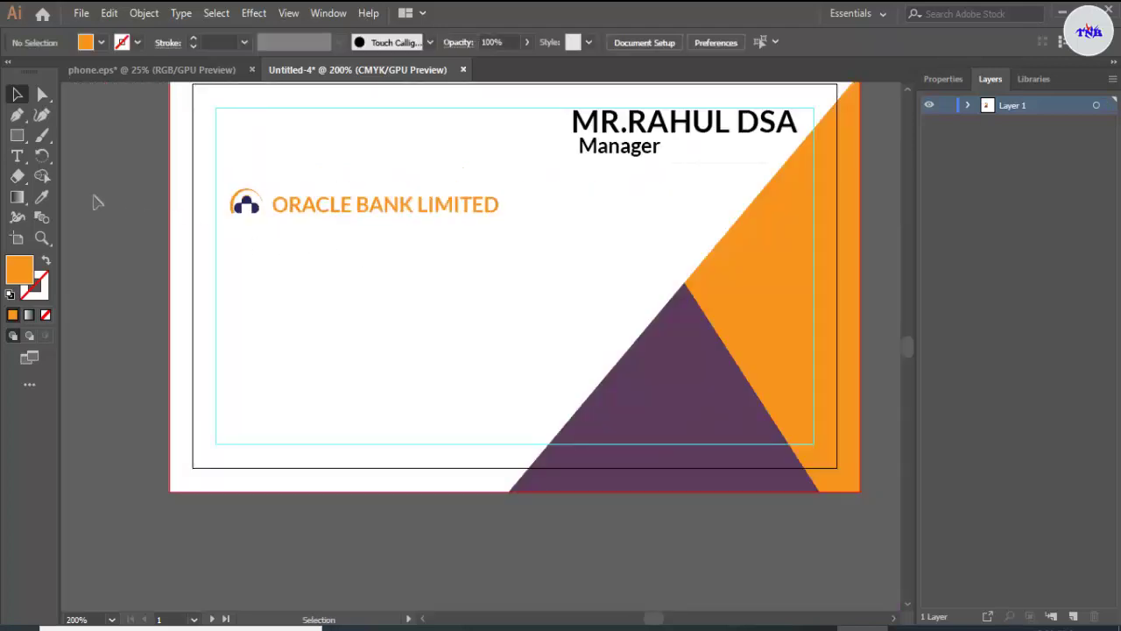
Type 'UK Branch-44' below ORACLE BANK LIMITED and set it to 6 pt.
{"action": "left_click", "coordinate": [17, 158]}
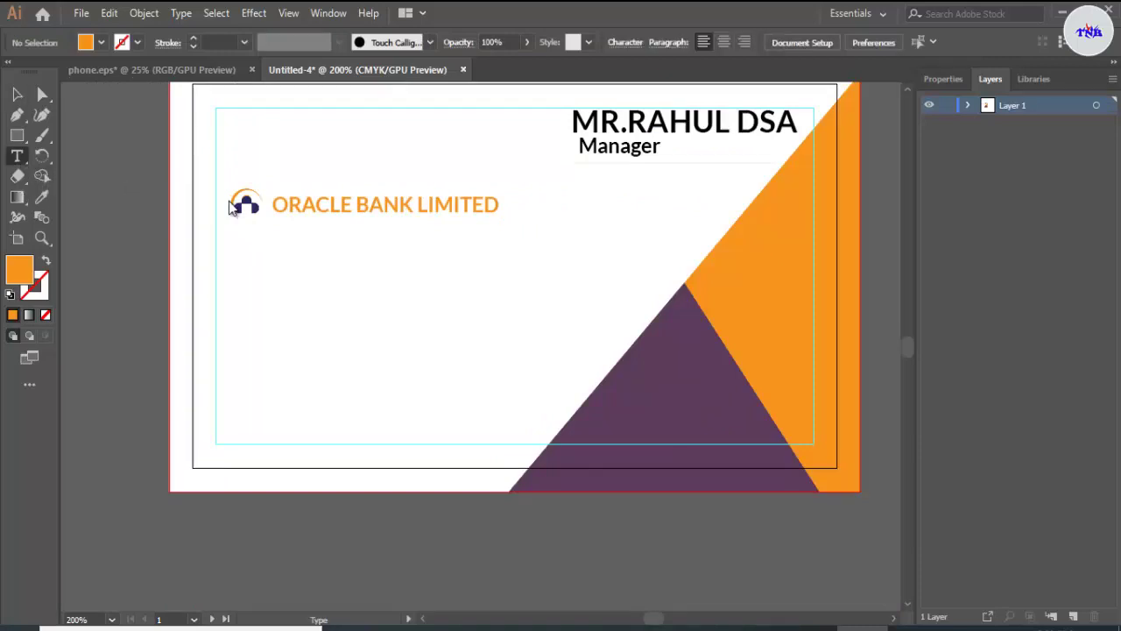
{"action": "left_click", "coordinate": [276, 226]}
{"action": "key", "text": "BackSpace"}
{"action": "type", "text": "UK "}
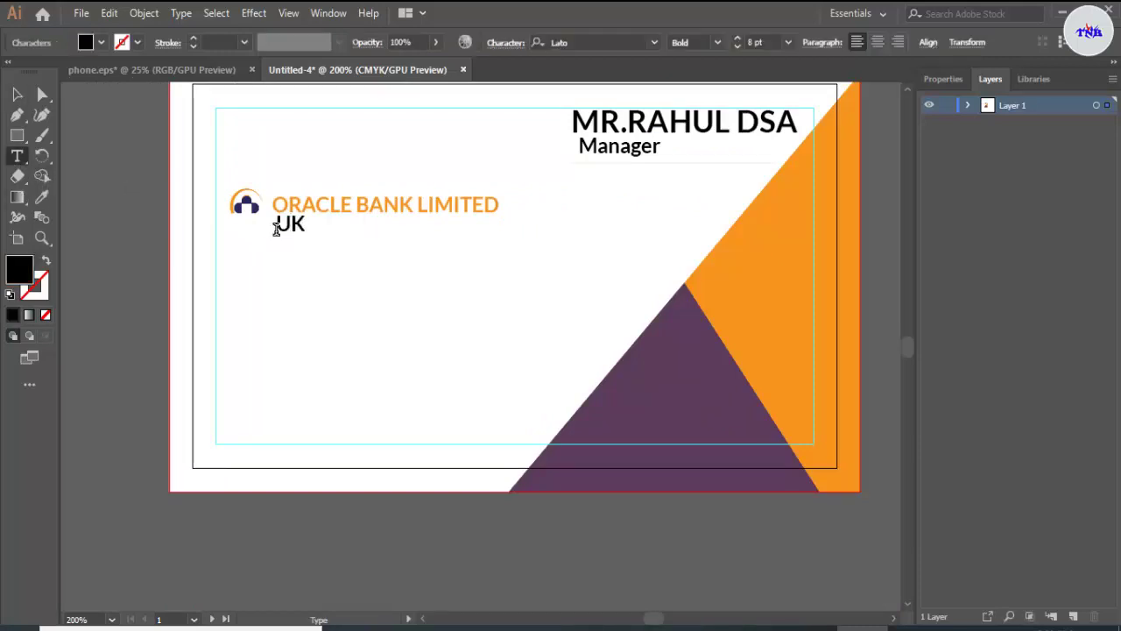
{"action": "type", "text": "BAR"}
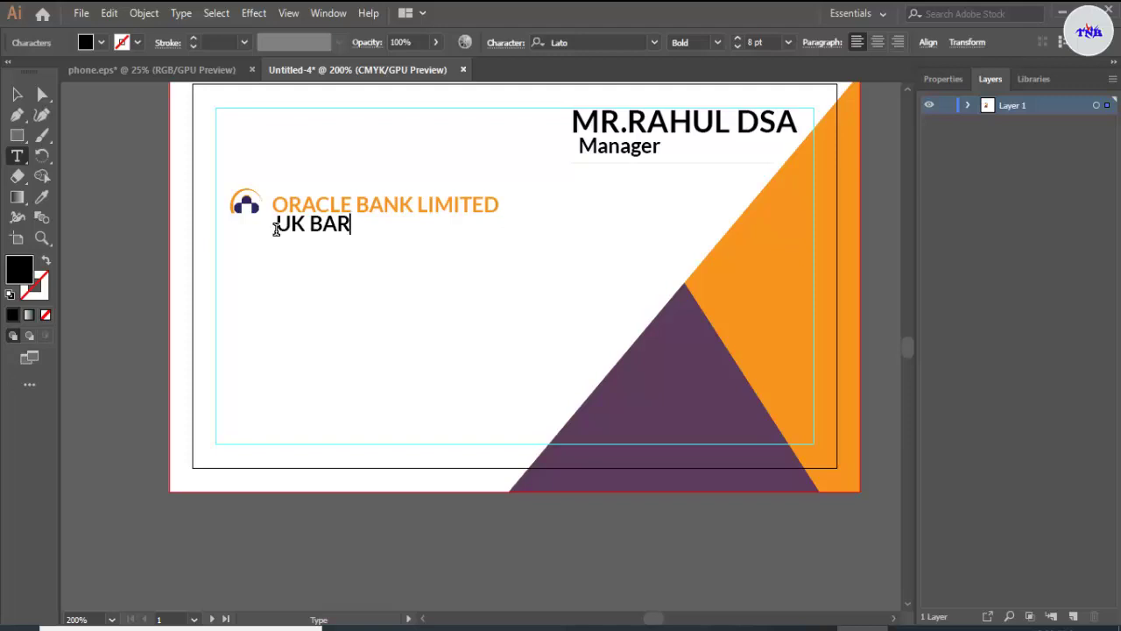
{"action": "key", "text": "BackSpace"}
{"action": "key", "text": "BackSpace"}
{"action": "type", "text": "ranch"}
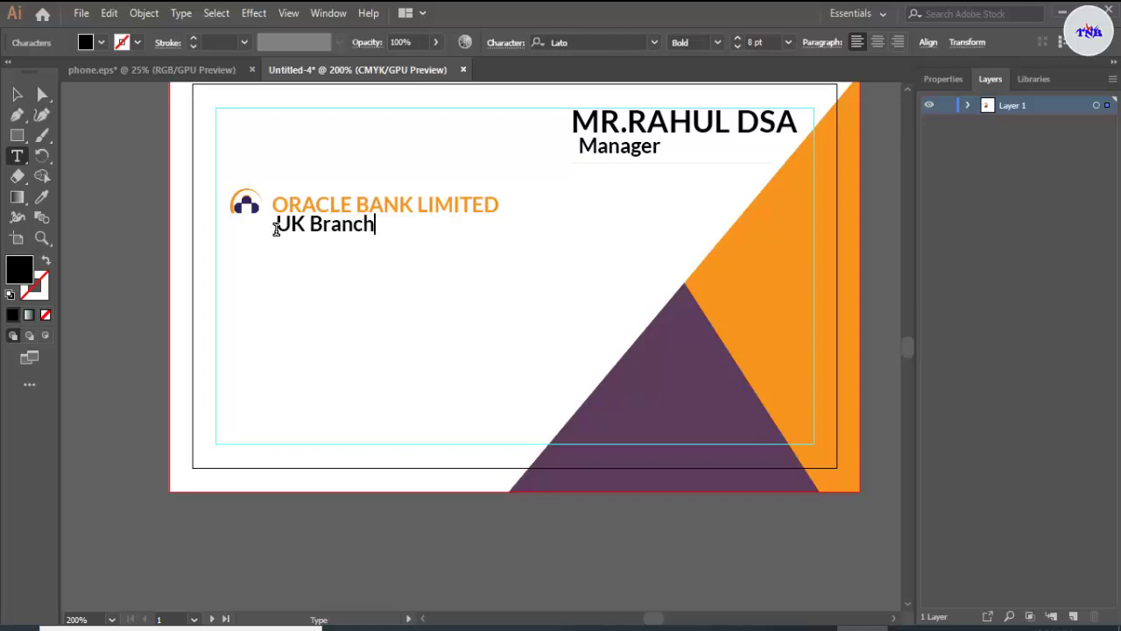
{"action": "mouse_move", "coordinate": [275, 228]}
{"action": "left_mouse_down"}
{"action": "mouse_move", "coordinate": [343, 230]}
{"action": "mouse_move", "coordinate": [382, 250]}
{"action": "left_mouse_up"}
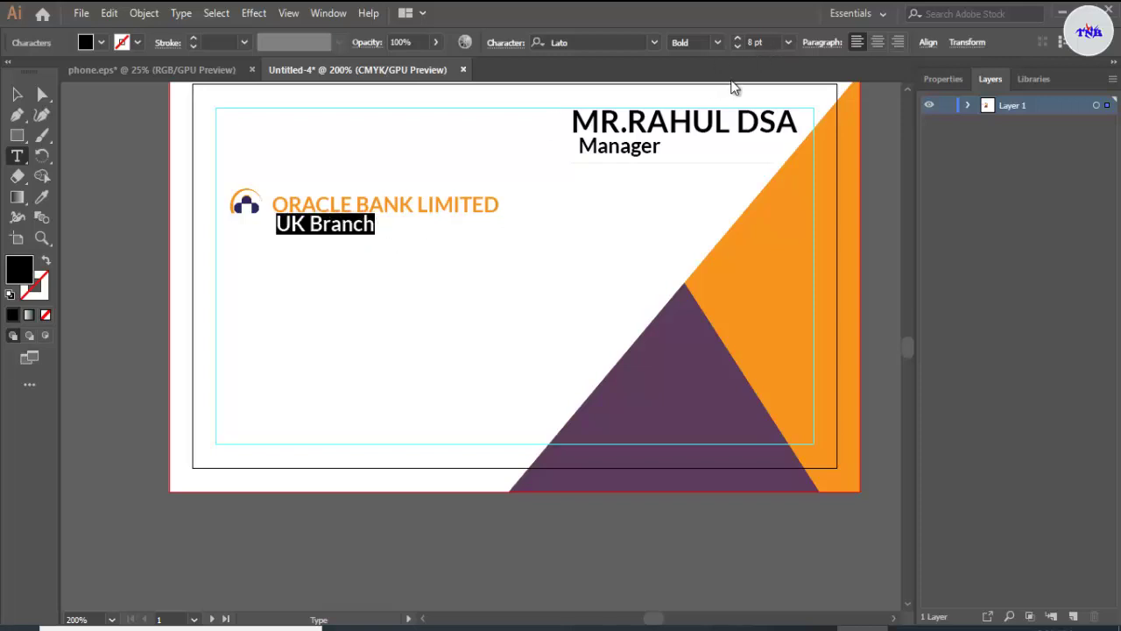
{"action": "left_click", "coordinate": [788, 42]}
{"action": "left_click", "coordinate": [804, 82]}
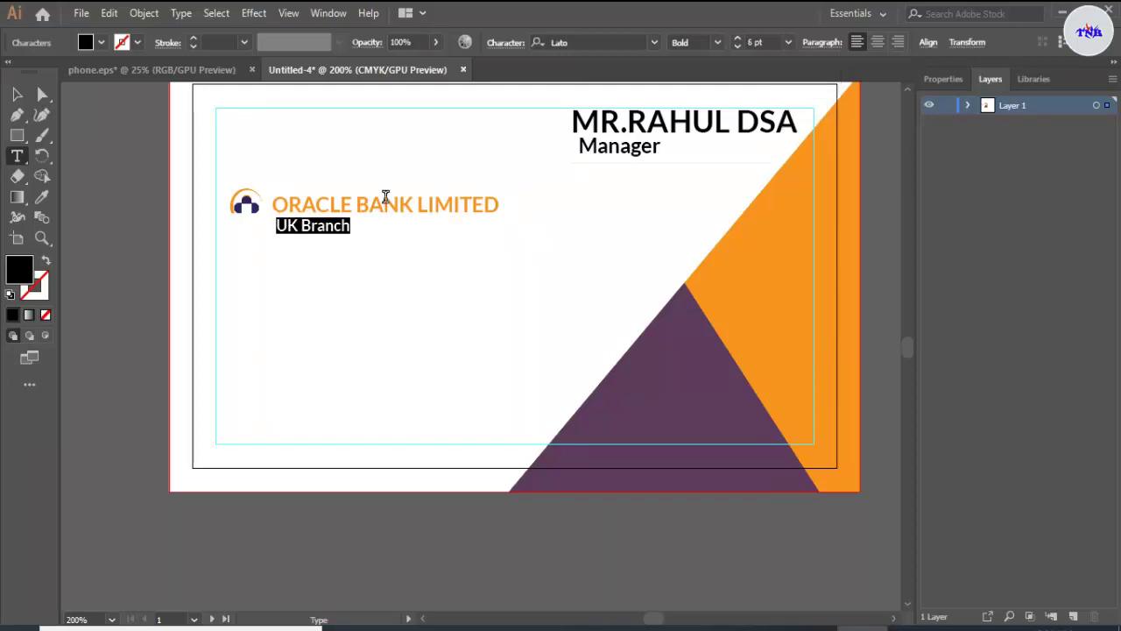
Change the UK Branch-44 line's font style to Italic.
{"action": "left_click", "coordinate": [352, 226]}
{"action": "type", "text": "-44"}
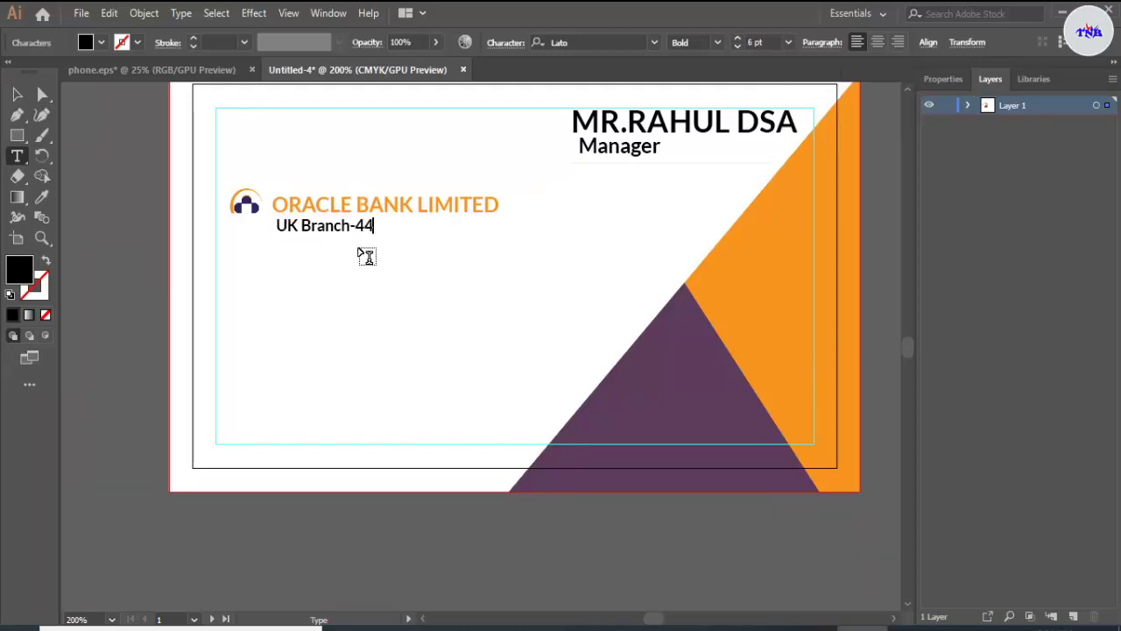
{"action": "left_click", "coordinate": [16, 93]}
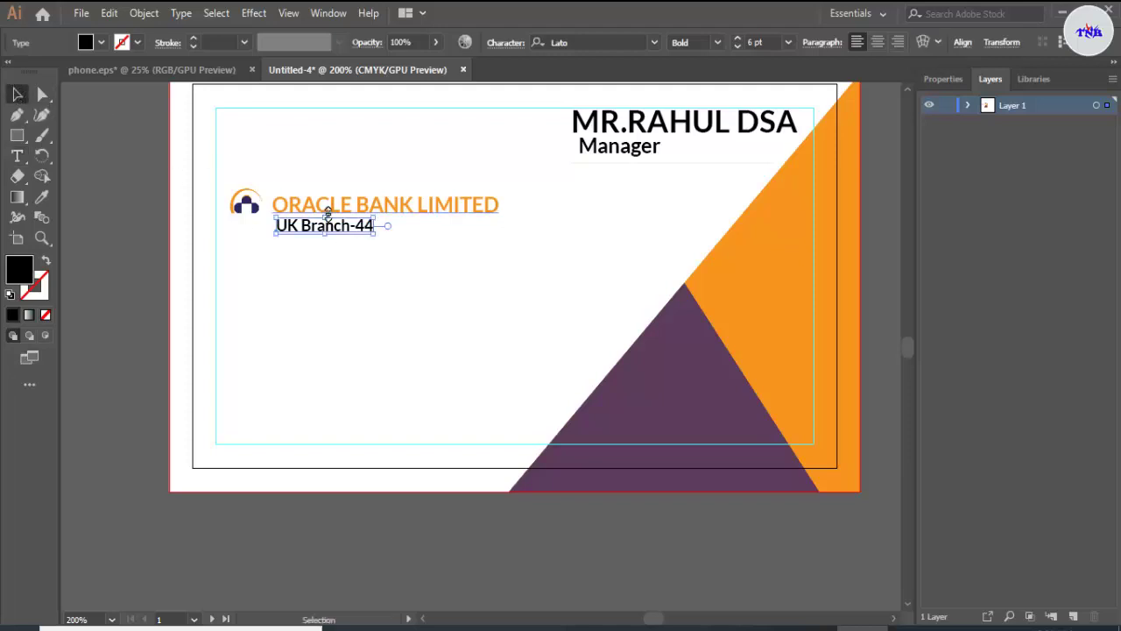
{"action": "left_click", "coordinate": [716, 42]}
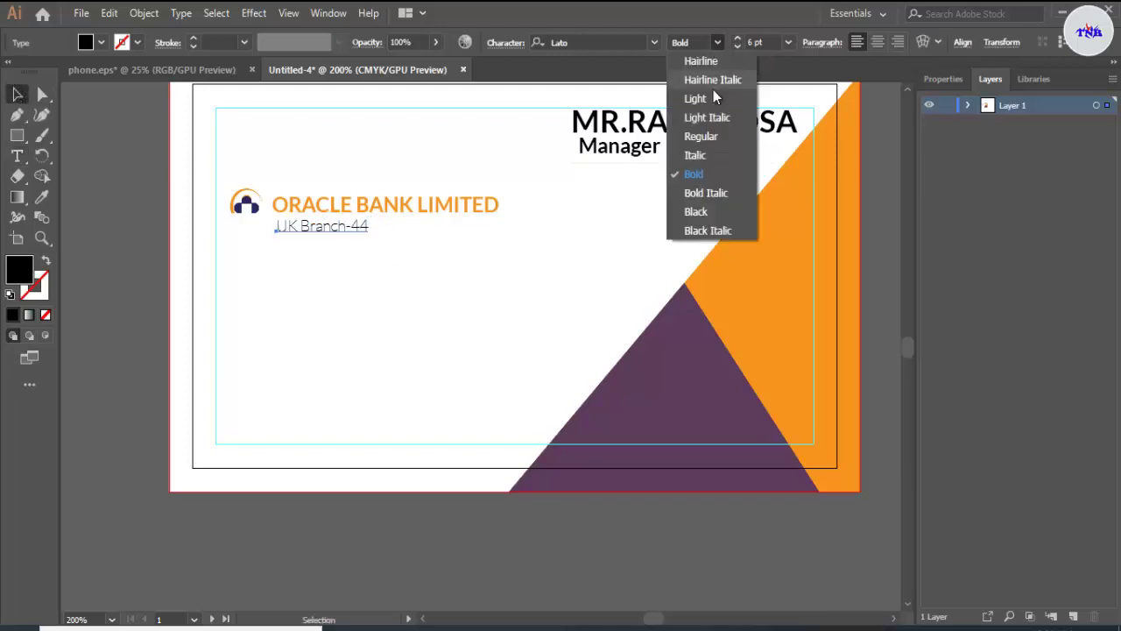
{"action": "left_click", "coordinate": [695, 155]}
{"action": "left_click", "coordinate": [401, 171]}
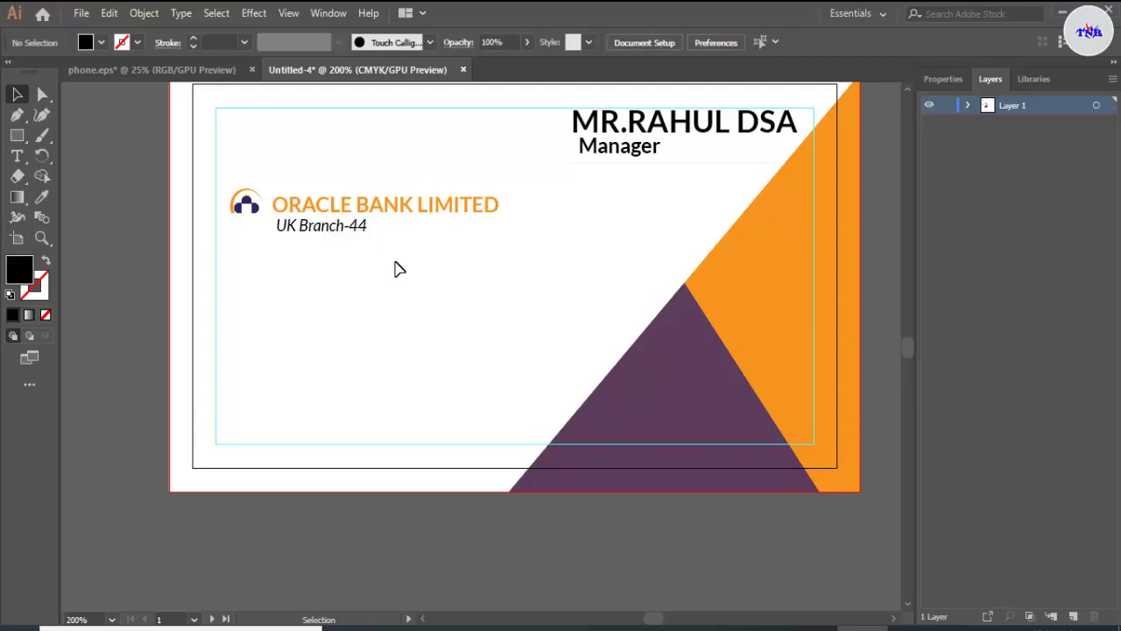
{"action": "scroll", "coordinate": [395, 269], "scroll_direction": "down", "scroll_amount": 2}
{"action": "scroll", "coordinate": [395, 269], "scroll_direction": "up", "scroll_amount": 2}
{"action": "scroll", "coordinate": [395, 269], "scroll_direction": "down", "scroll_amount": 1}
Draw a thin, tall rectangle below the UK Branch-44 line.
{"action": "scroll", "coordinate": [394, 274], "scroll_direction": "up", "scroll_amount": 1}
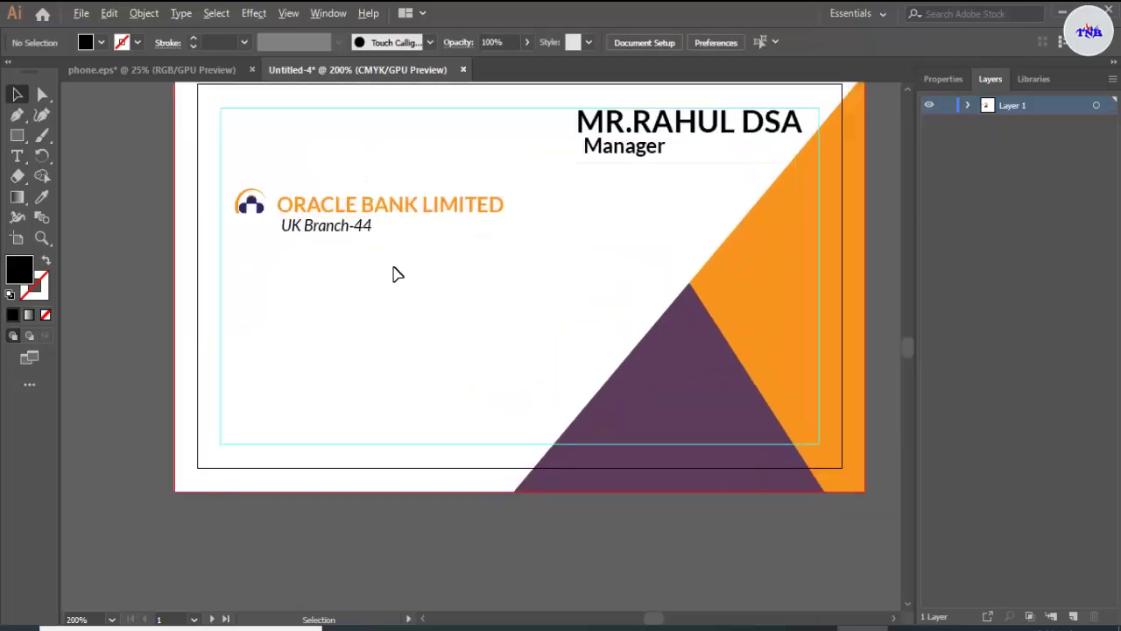
{"action": "scroll", "coordinate": [394, 275], "scroll_direction": "down", "scroll_amount": 1}
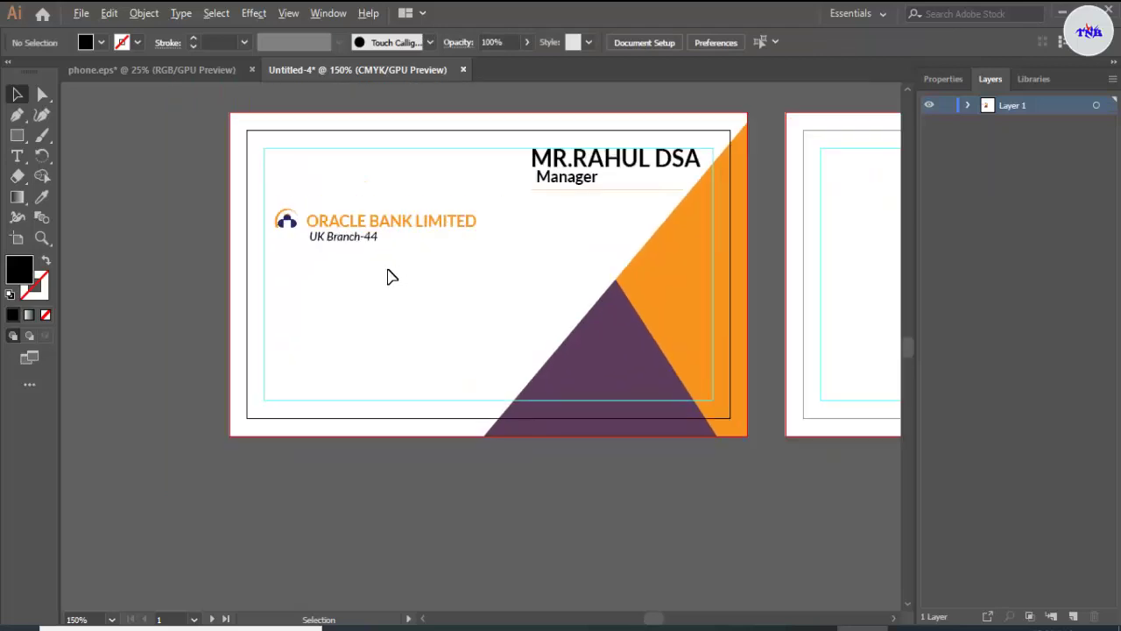
{"action": "left_click", "coordinate": [13, 139]}
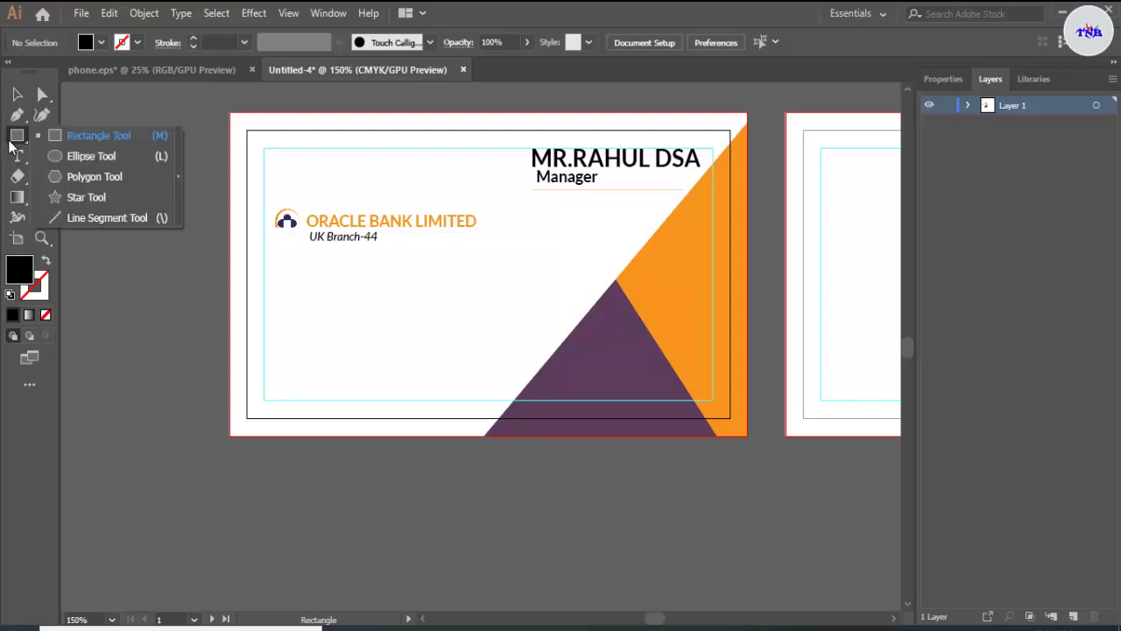
{"action": "left_click", "coordinate": [57, 139]}
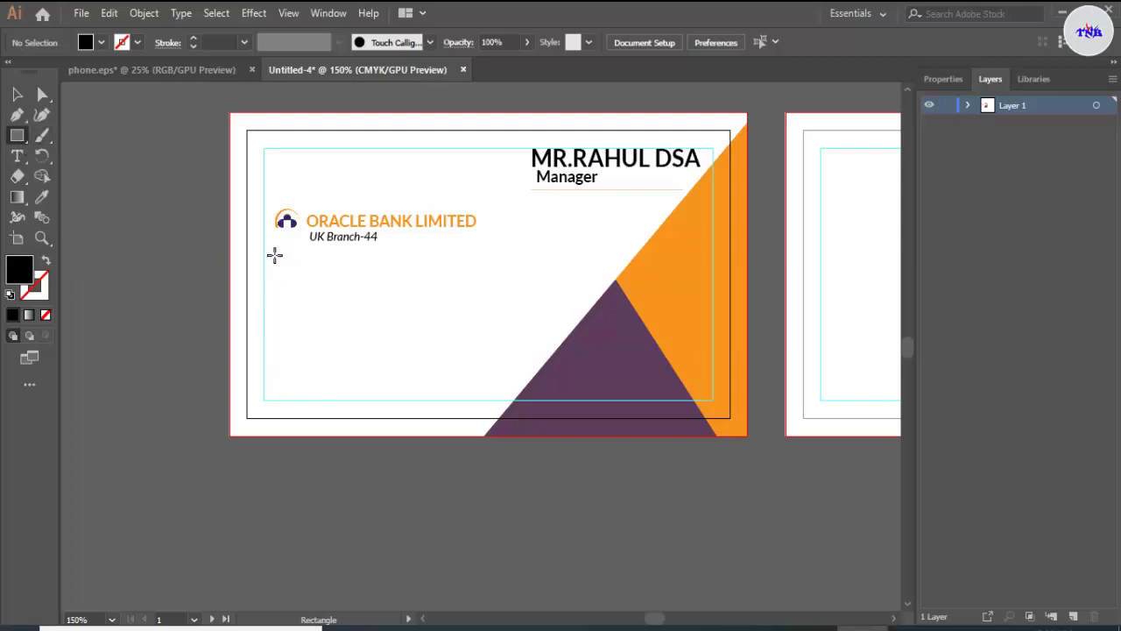
{"action": "mouse_move", "coordinate": [276, 256]}
{"action": "left_mouse_down"}
{"action": "mouse_move", "coordinate": [287, 342]}
{"action": "mouse_move", "coordinate": [320, 388]}
{"action": "mouse_move", "coordinate": [310, 364]}
{"action": "mouse_move", "coordinate": [312, 382]}
{"action": "left_mouse_up"}
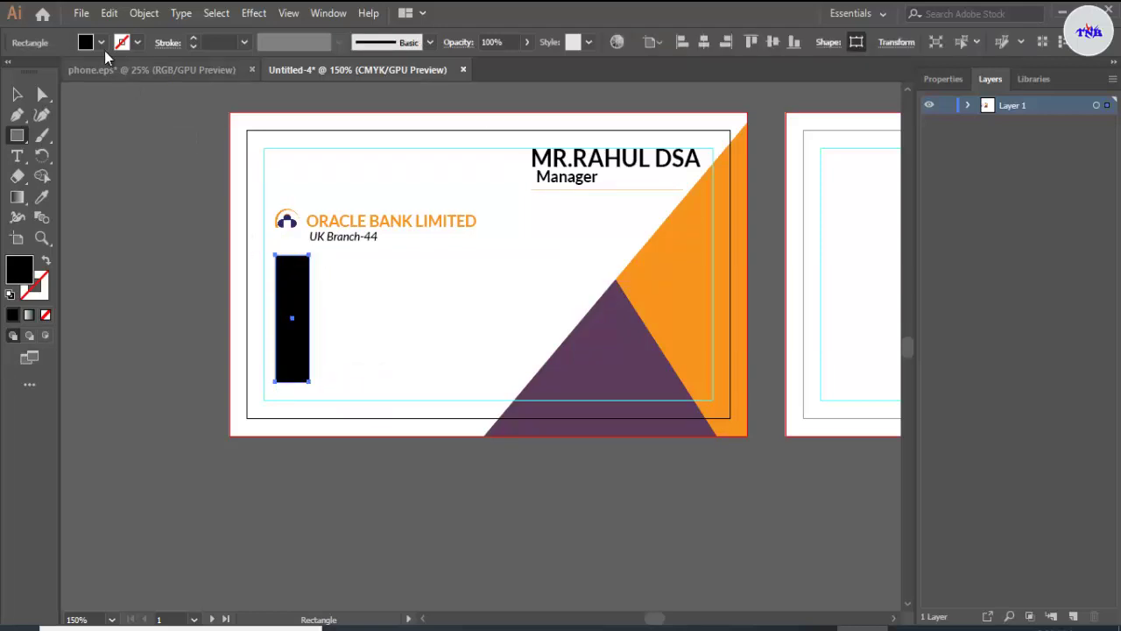
Fill the rectangle with a bright pink-red from the Color Picker.
{"action": "left_click", "coordinate": [100, 43]}
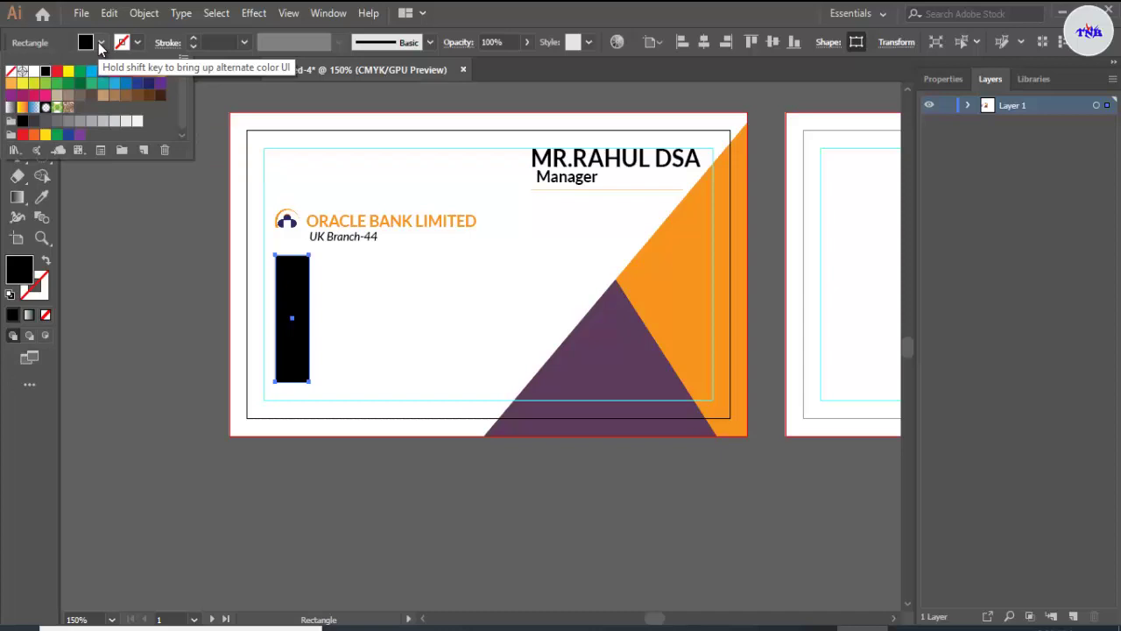
{"action": "left_click", "coordinate": [99, 45]}
{"action": "double_click", "coordinate": [19, 278]}
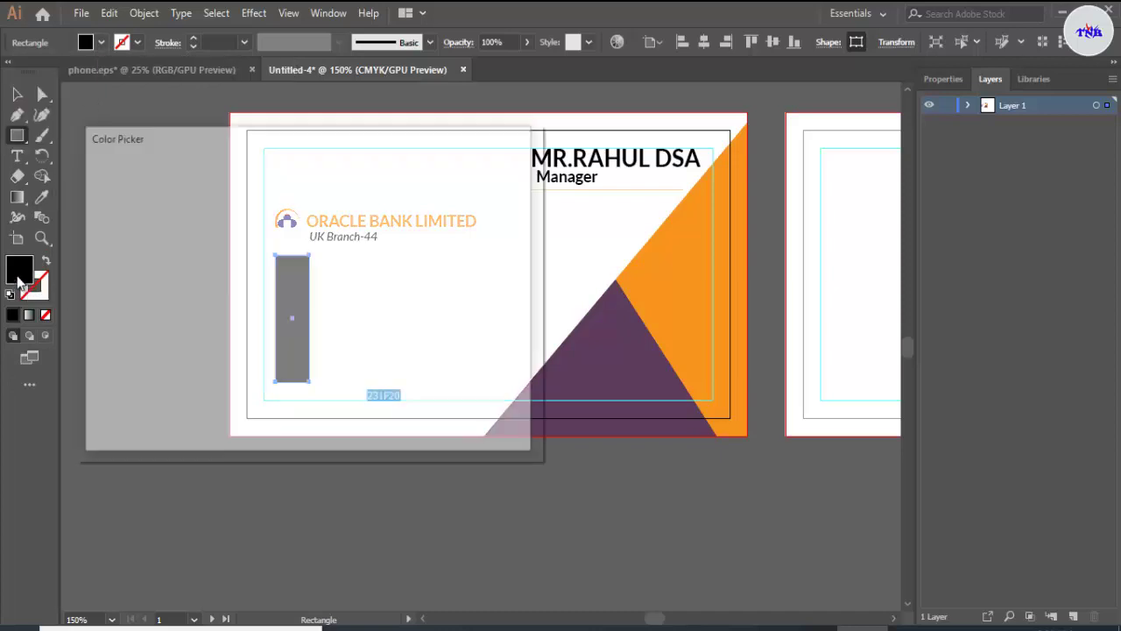
{"action": "left_click", "coordinate": [300, 187]}
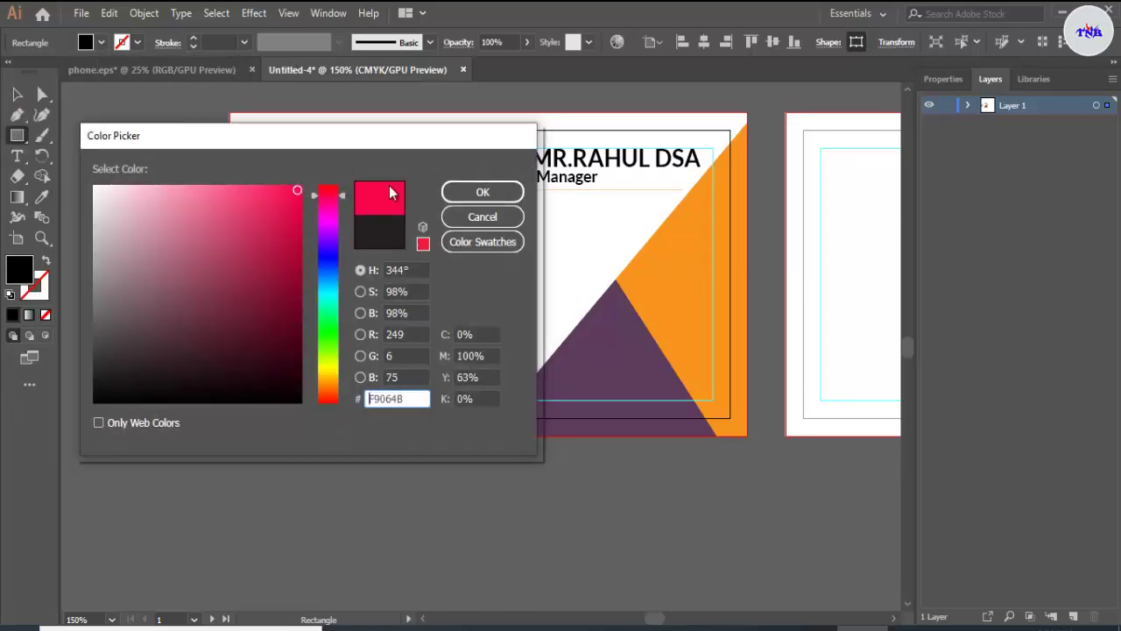
{"action": "left_click", "coordinate": [455, 191]}
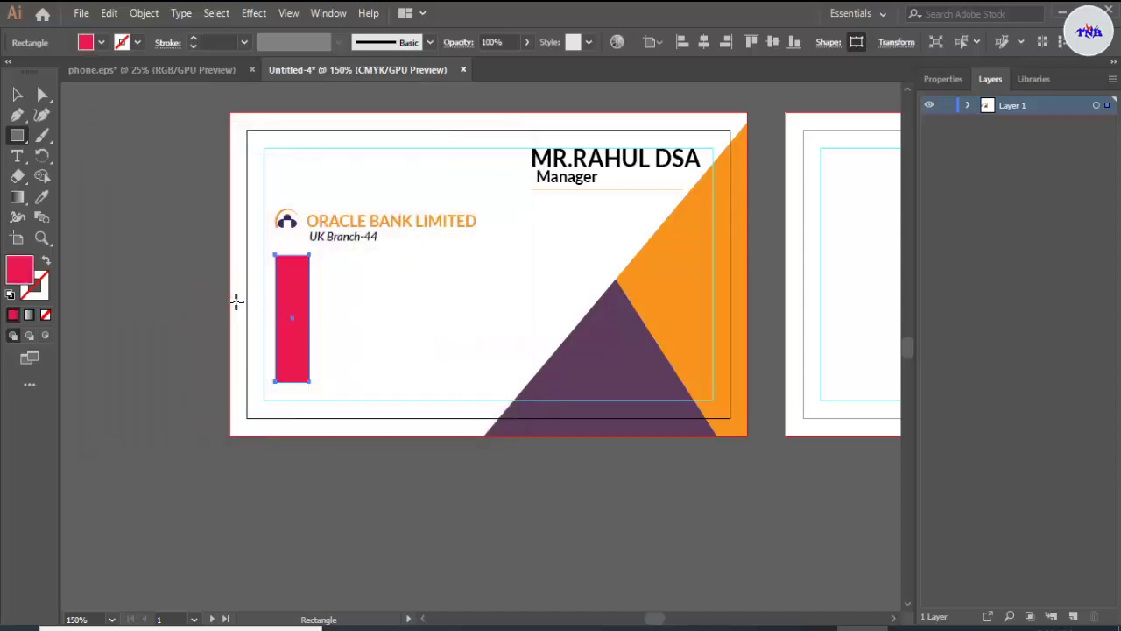
Change the rectangle's fill to the dark navy swatch.
{"action": "scroll", "coordinate": [234, 300], "scroll_direction": "up", "scroll_amount": 1}
{"action": "scroll", "coordinate": [234, 300], "scroll_direction": "up", "scroll_amount": 1}
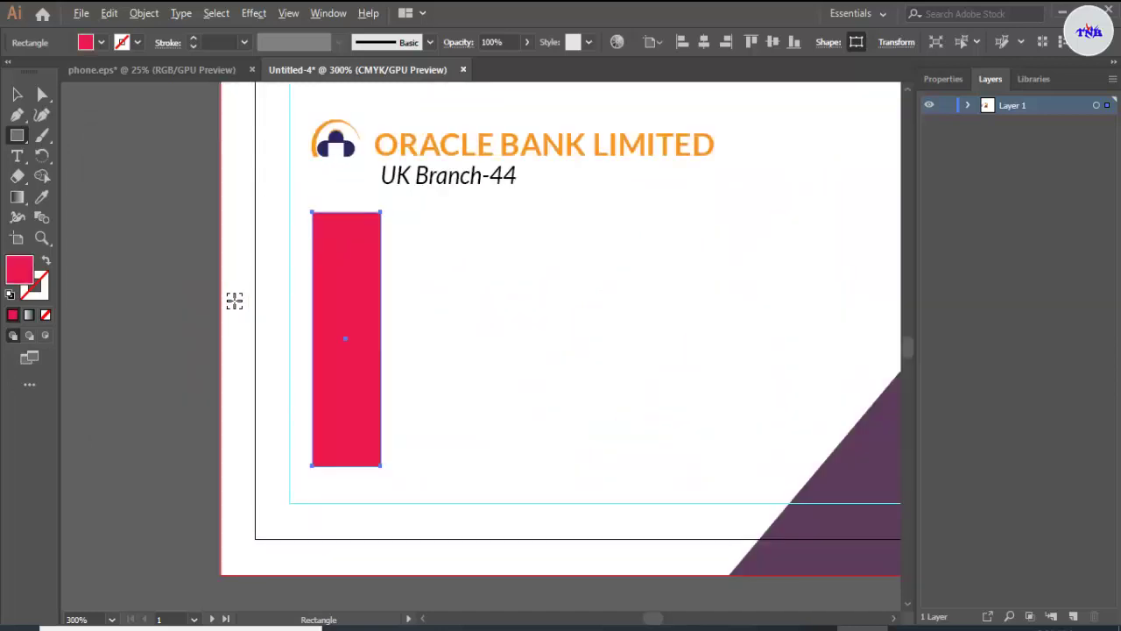
{"action": "scroll", "coordinate": [234, 300], "scroll_direction": "down", "scroll_amount": 2}
{"action": "scroll", "coordinate": [303, 283], "scroll_direction": "up", "scroll_amount": 1}
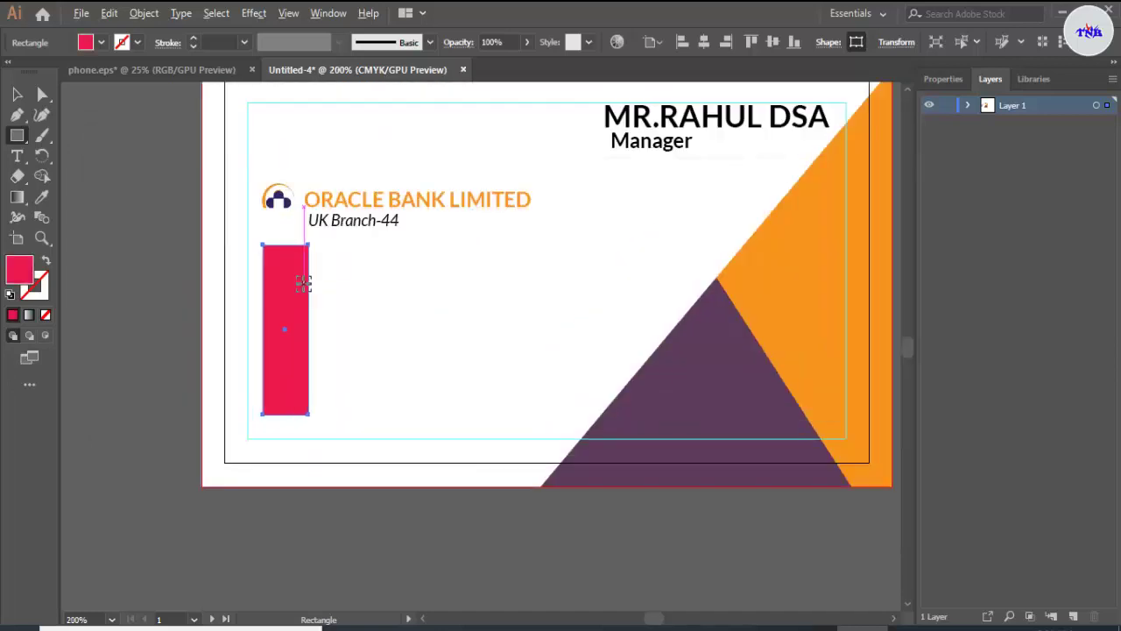
{"action": "scroll", "coordinate": [295, 283], "scroll_direction": "up", "scroll_amount": 1}
{"action": "left_click", "coordinate": [100, 42]}
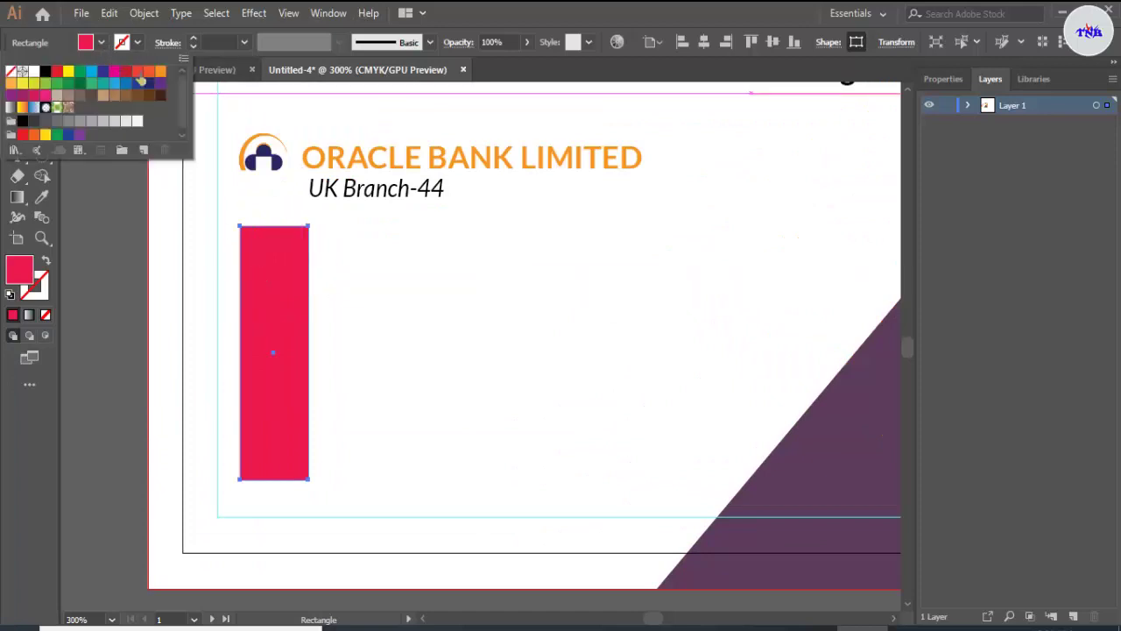
{"action": "left_click", "coordinate": [149, 83]}
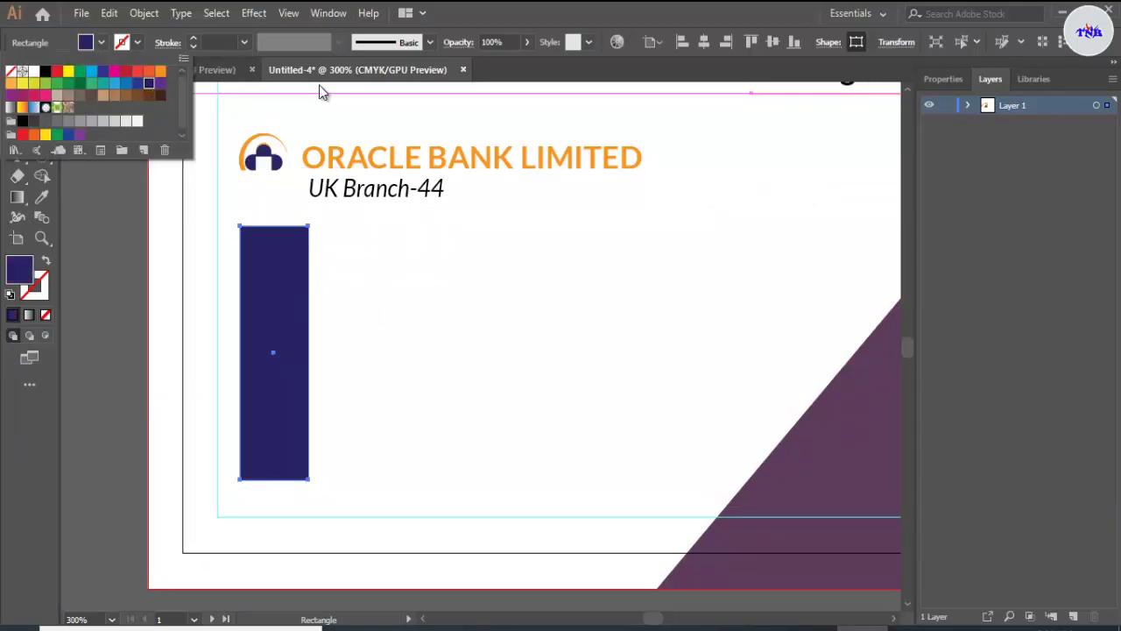
{"action": "left_click", "coordinate": [518, 67]}
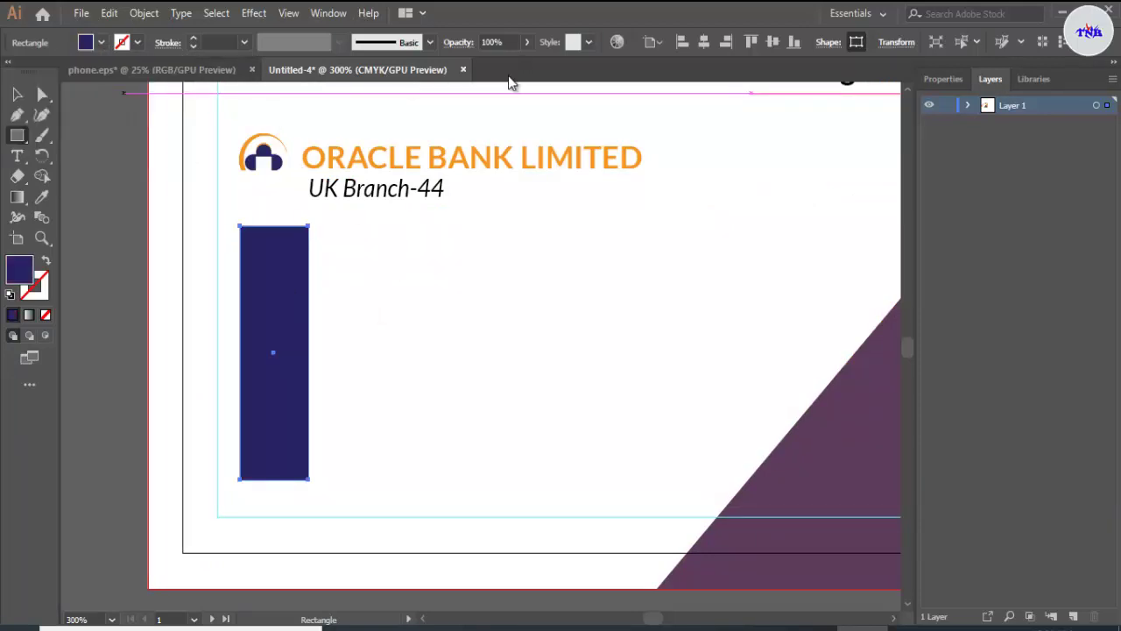
Round the navy rectangle's corners fully into a pill shape.
{"action": "left_click", "coordinate": [17, 95]}
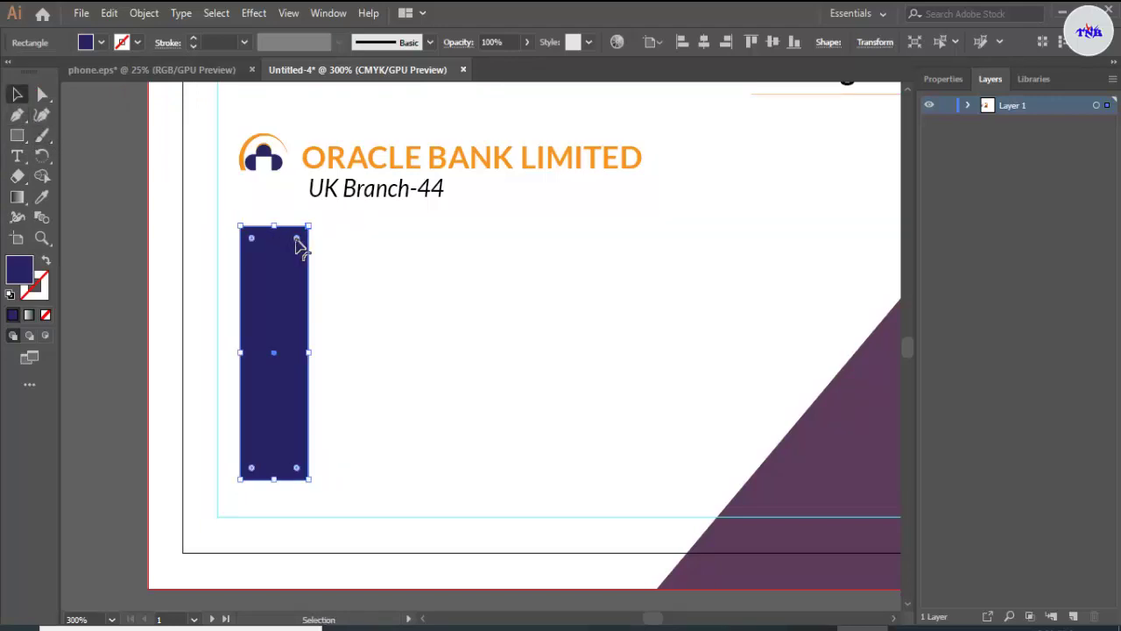
{"action": "left_click_drag", "start_coordinate": [296, 240], "coordinate": [292, 296]}
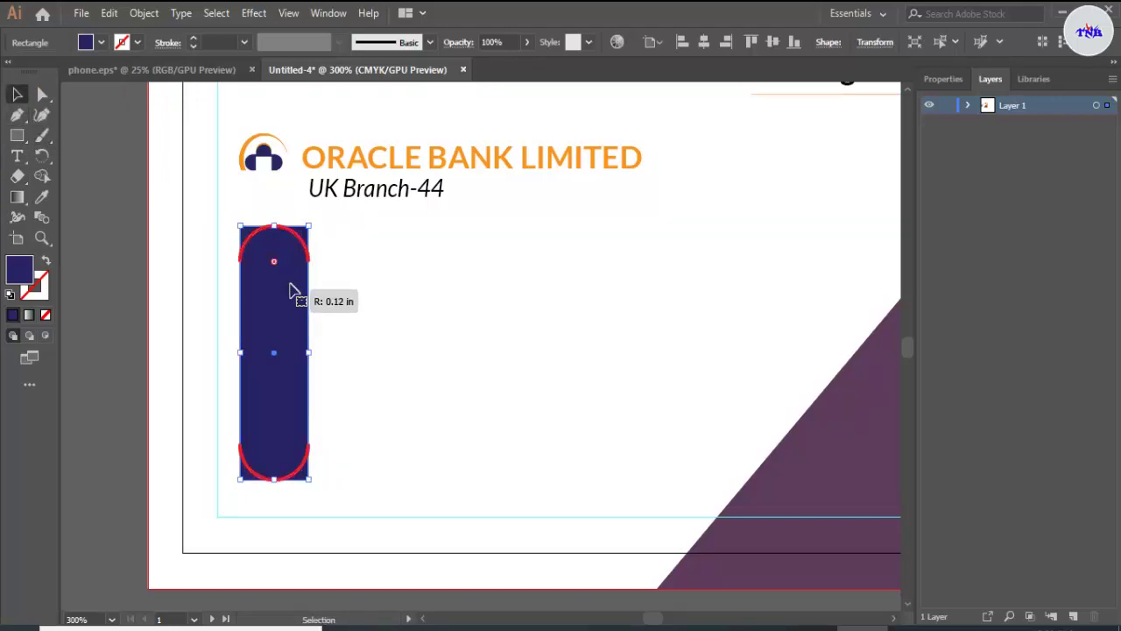
{"action": "left_click", "coordinate": [371, 299]}
Stretch the pill's bottom edge further down the card.
{"action": "scroll", "coordinate": [309, 315], "scroll_direction": "up", "scroll_amount": 1}
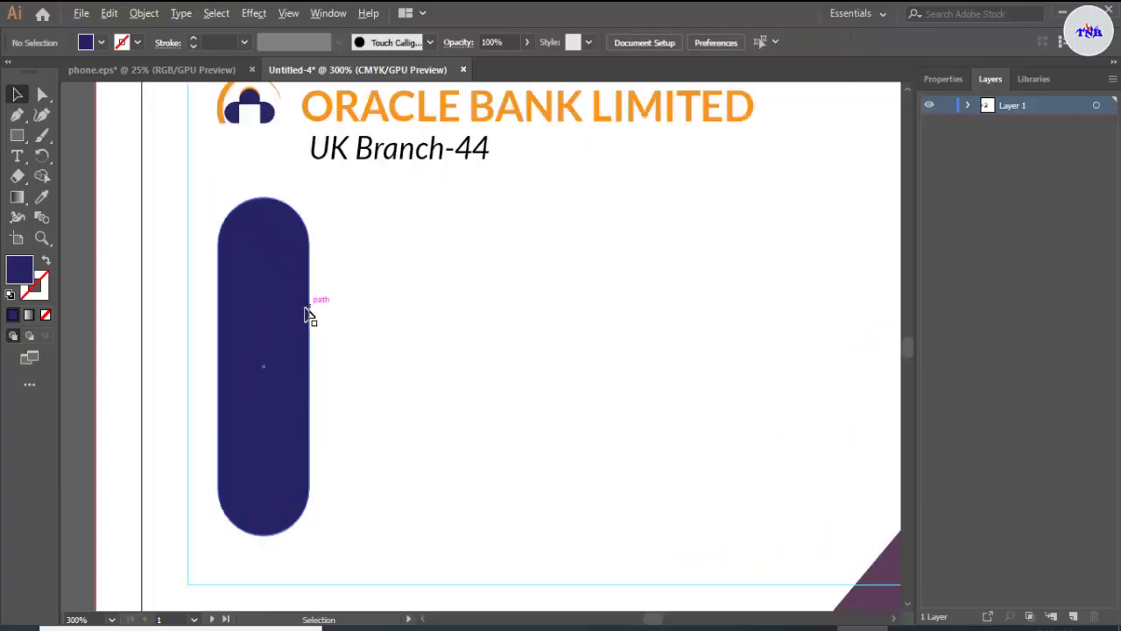
{"action": "left_click", "coordinate": [294, 333]}
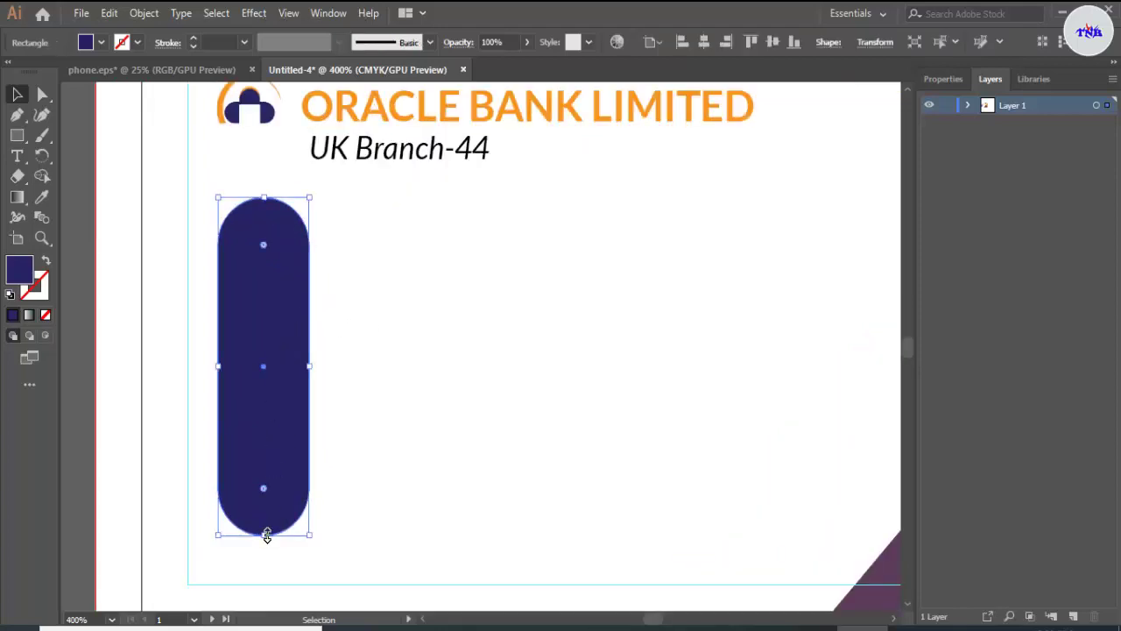
{"action": "left_click_drag", "start_coordinate": [266, 536], "coordinate": [266, 576]}
{"action": "left_click", "coordinate": [350, 399]}
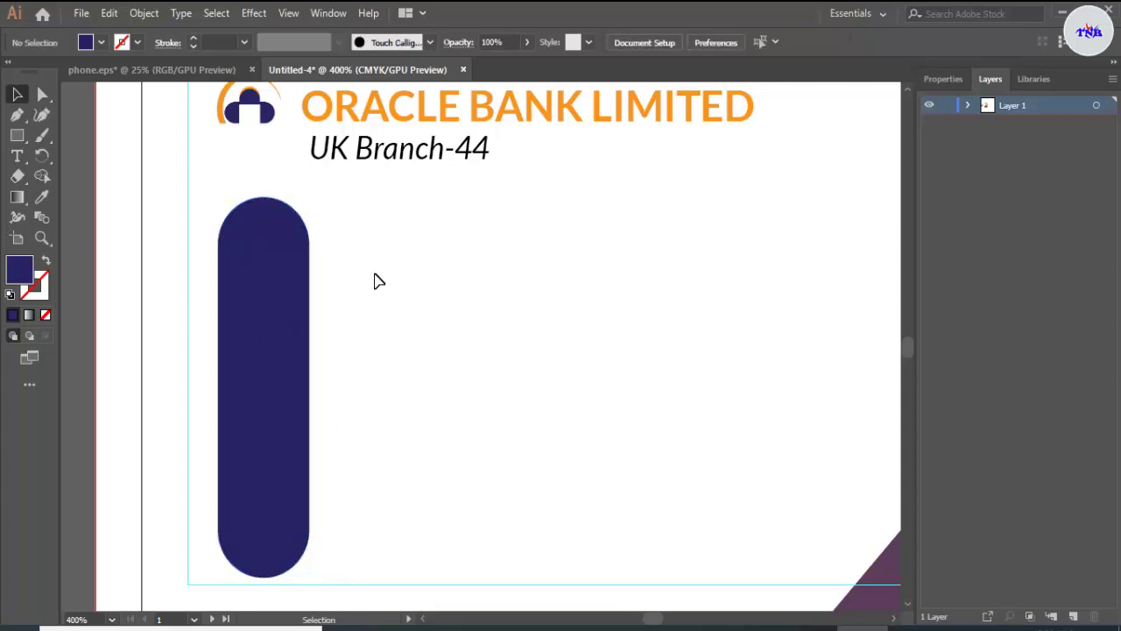
{"action": "scroll", "coordinate": [378, 280], "scroll_direction": "down", "scroll_amount": 1}
Drag the contact icon group from phone.eps into the Untitled-4 card document.
{"action": "left_click", "coordinate": [169, 72]}
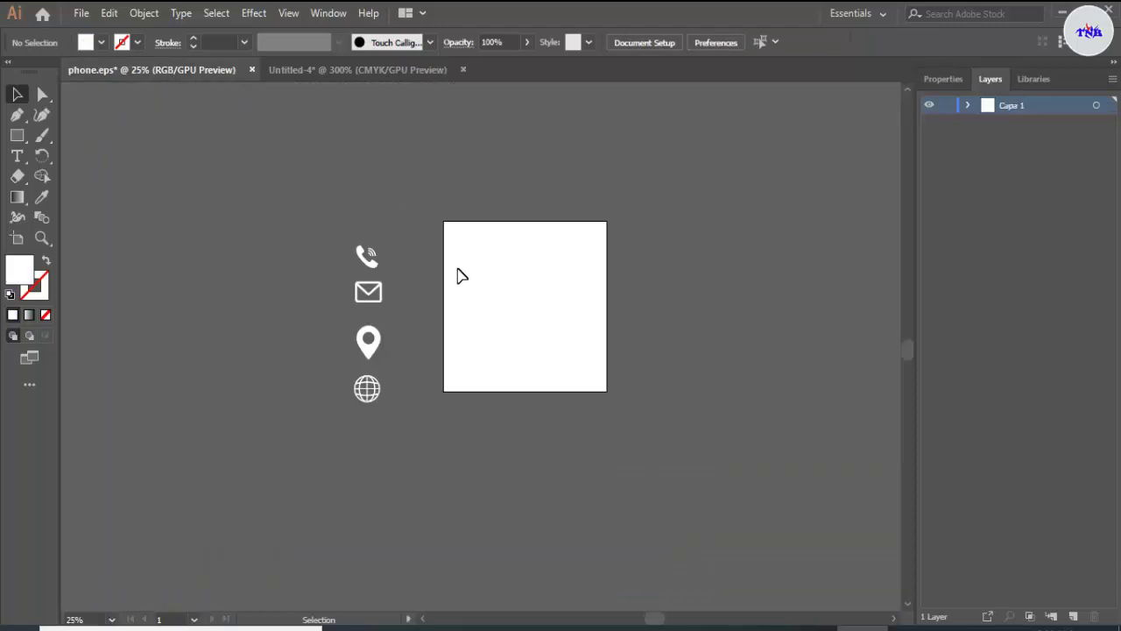
{"action": "left_click", "coordinate": [368, 394]}
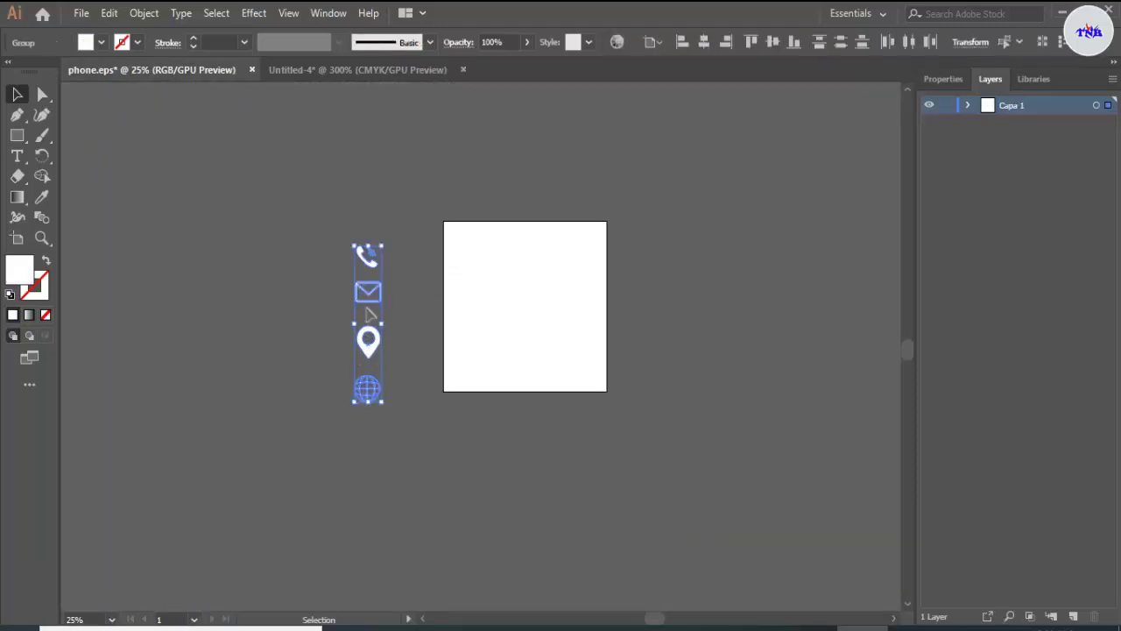
{"action": "left_click_drag", "start_coordinate": [355, 263], "coordinate": [341, 55]}
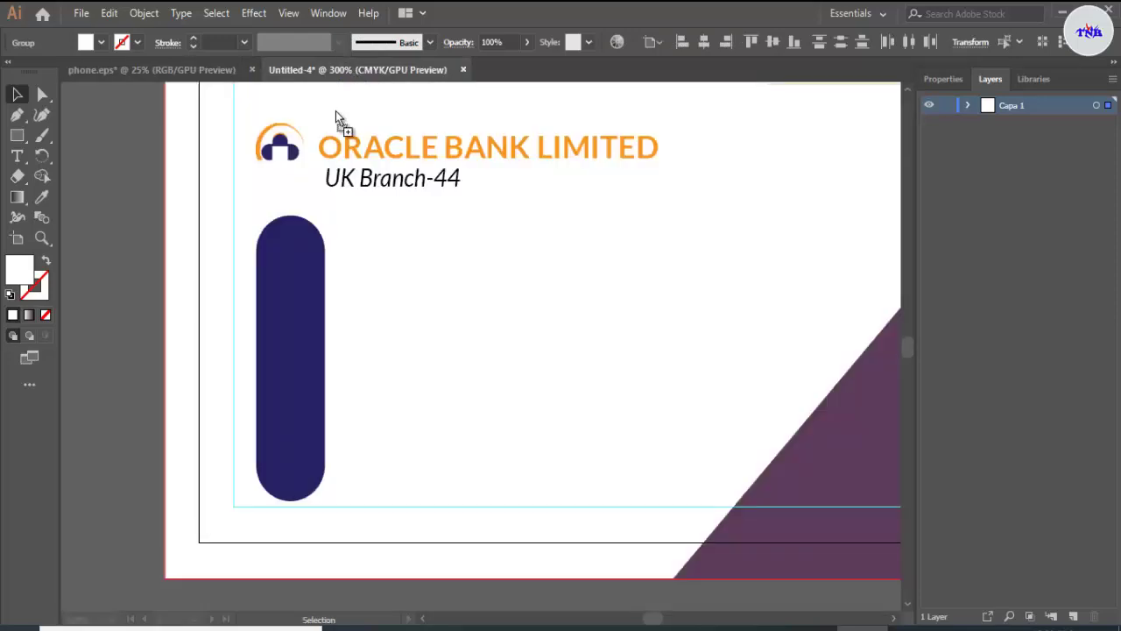
{"action": "left_click_drag", "start_coordinate": [339, 66], "coordinate": [298, 354]}
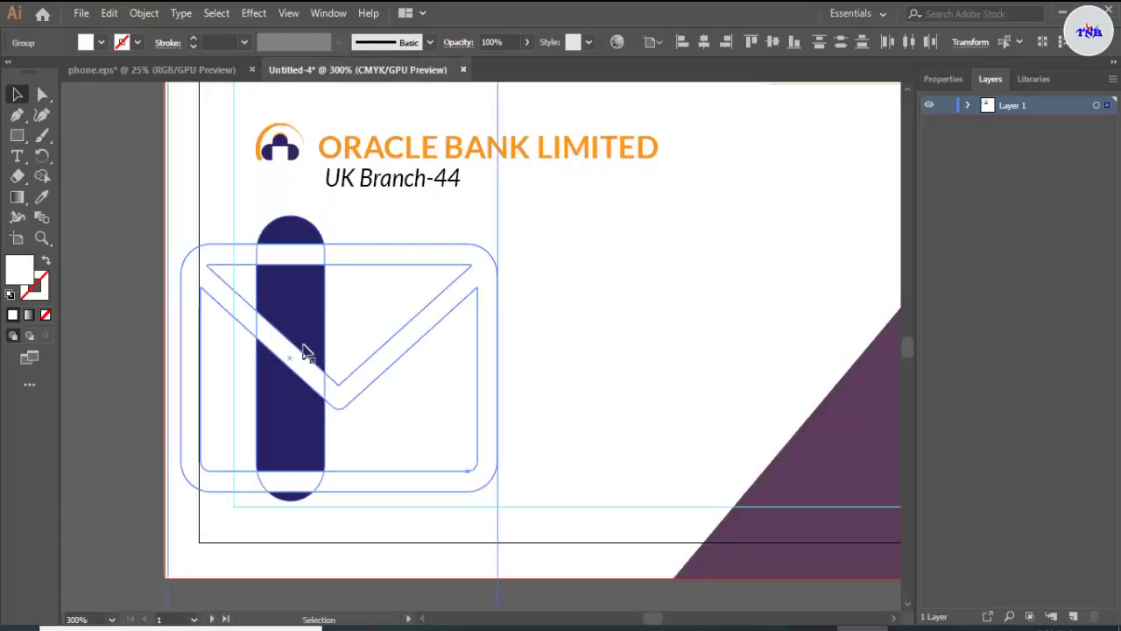
Scale the icon group down and position it over the navy pill.
{"action": "scroll", "coordinate": [302, 352], "scroll_direction": "down", "scroll_amount": 2}
{"action": "scroll", "coordinate": [304, 351], "scroll_direction": "down", "scroll_amount": 2}
{"action": "scroll", "coordinate": [306, 351], "scroll_direction": "down", "scroll_amount": 1}
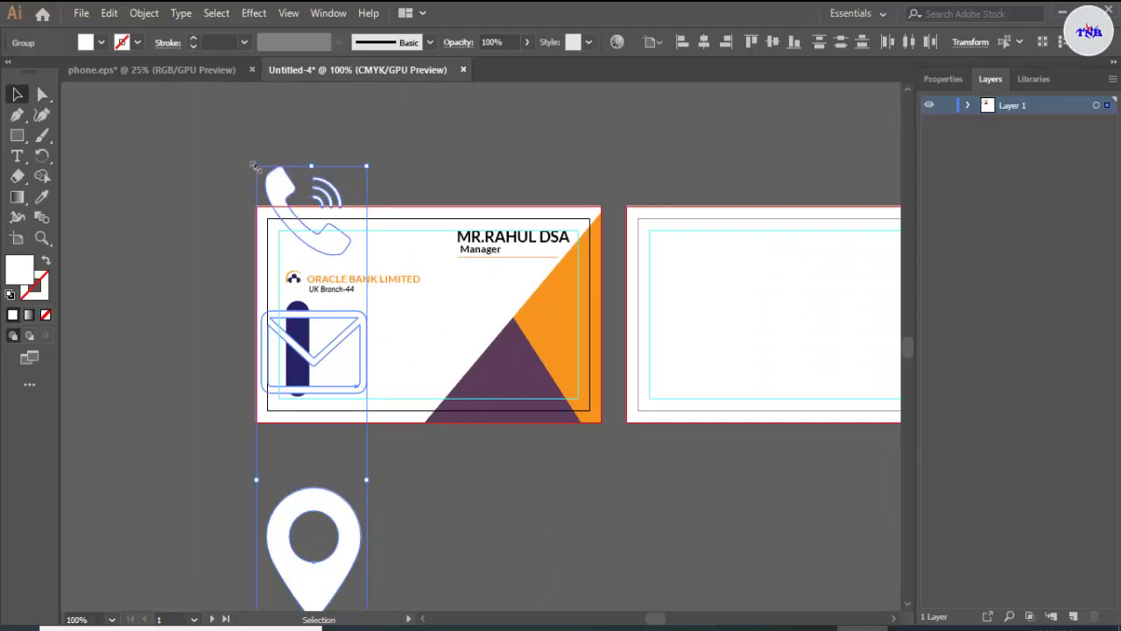
{"action": "left_click_drag", "start_coordinate": [259, 172], "coordinate": [364, 402]}
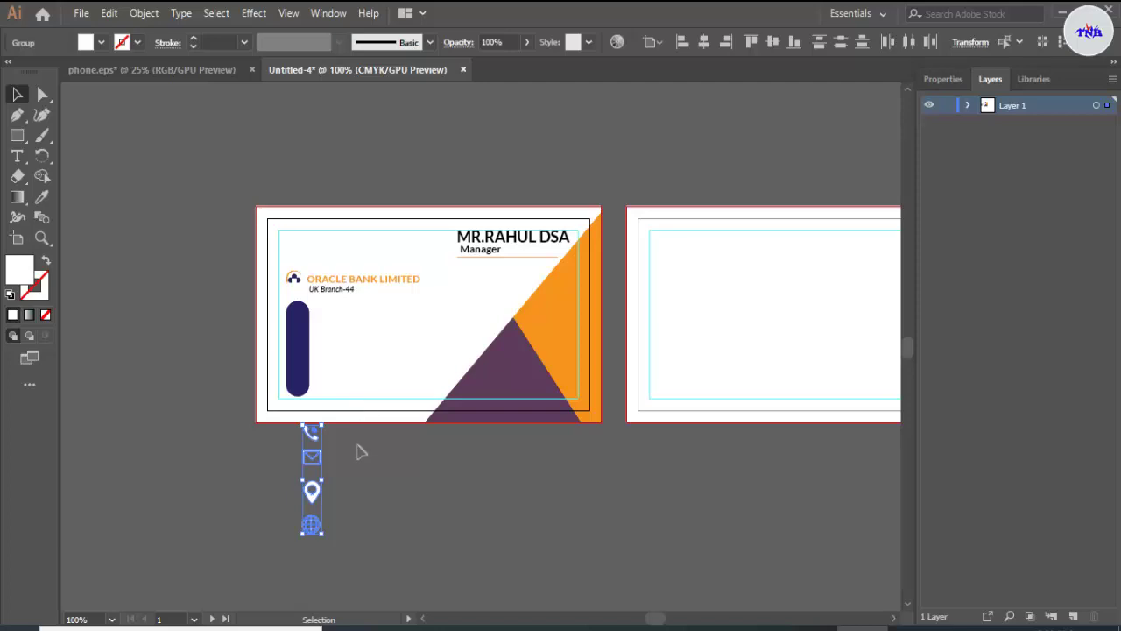
{"action": "scroll", "coordinate": [339, 457], "scroll_direction": "up", "scroll_amount": 1}
{"action": "scroll", "coordinate": [340, 456], "scroll_direction": "up", "scroll_amount": 1}
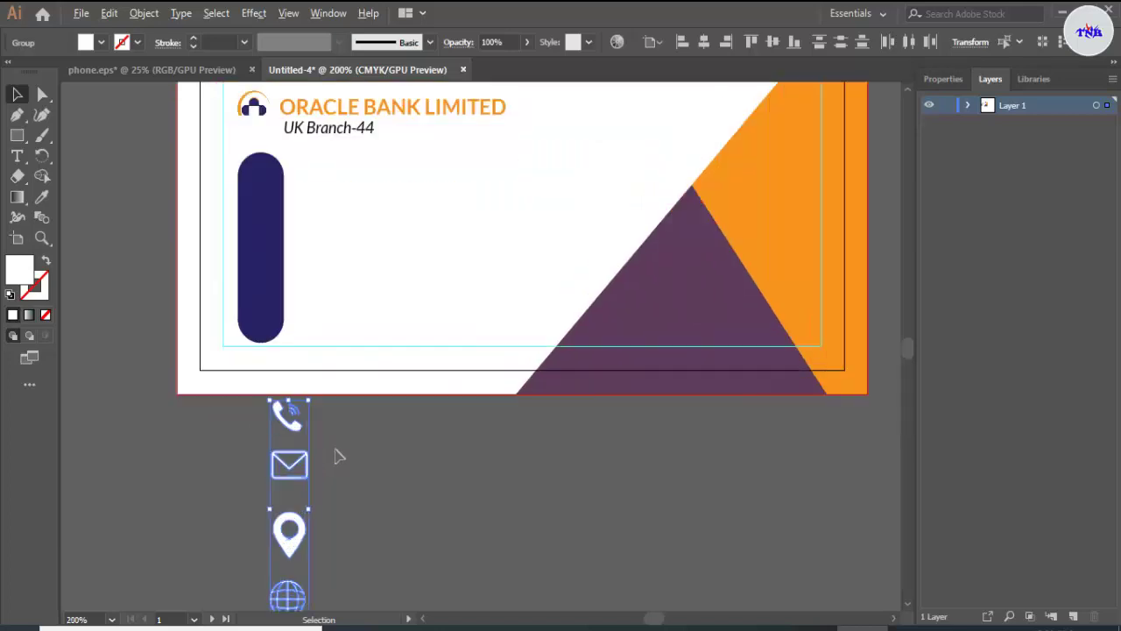
{"action": "left_click_drag", "start_coordinate": [285, 465], "coordinate": [253, 216]}
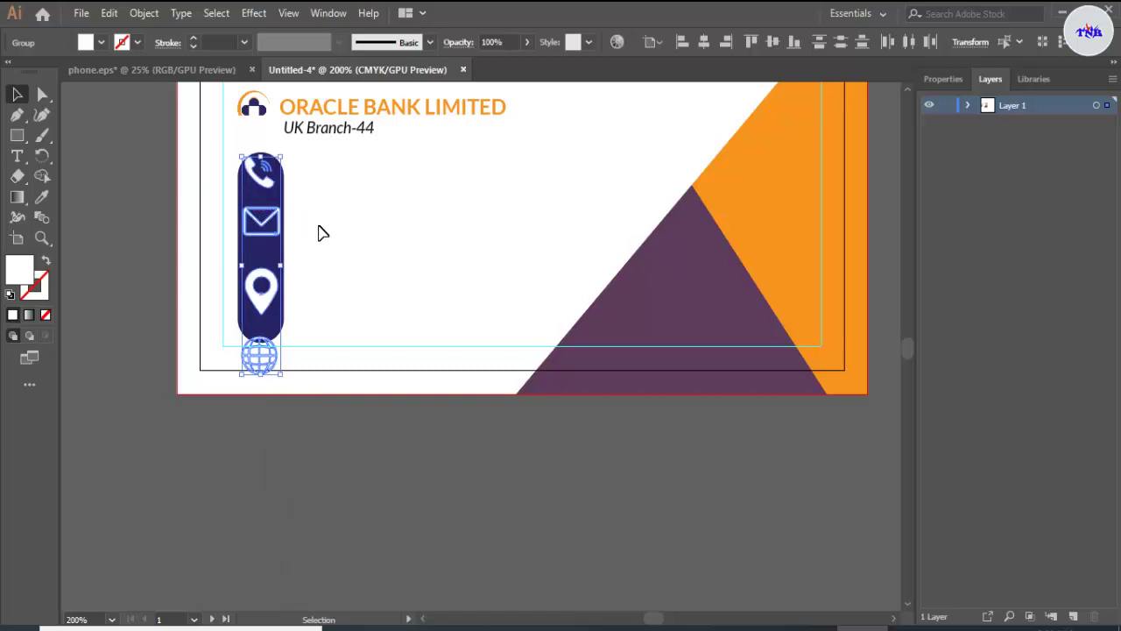
Shrink the phone and envelope icons individually.
{"action": "scroll", "coordinate": [321, 232], "scroll_direction": "up", "scroll_amount": 1}
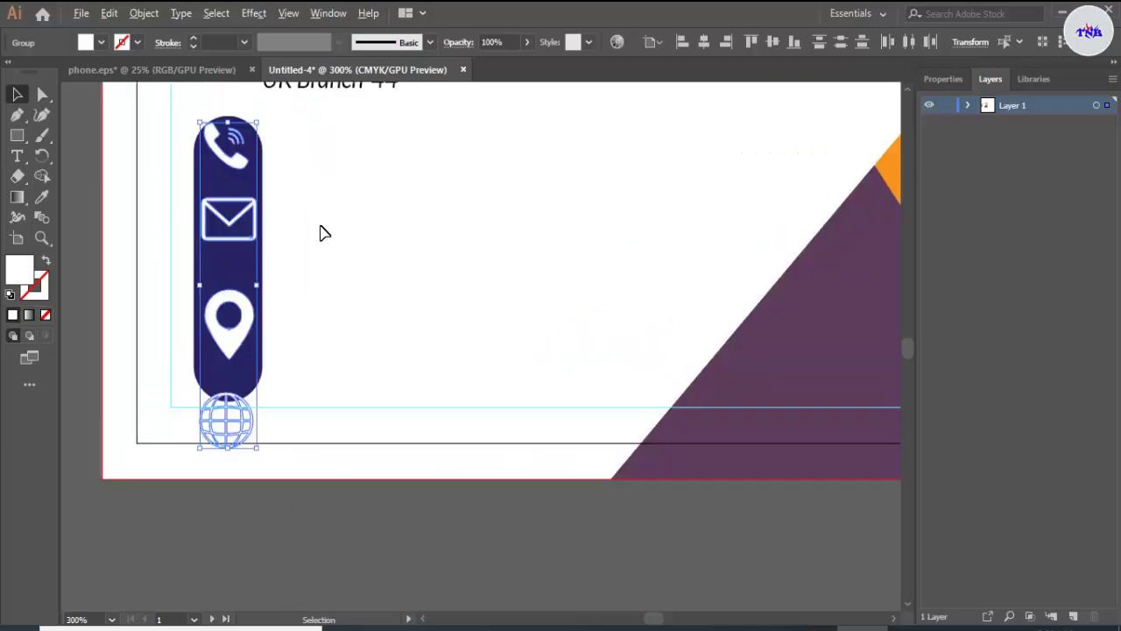
{"action": "left_click", "coordinate": [321, 232]}
{"action": "left_click", "coordinate": [223, 155]}
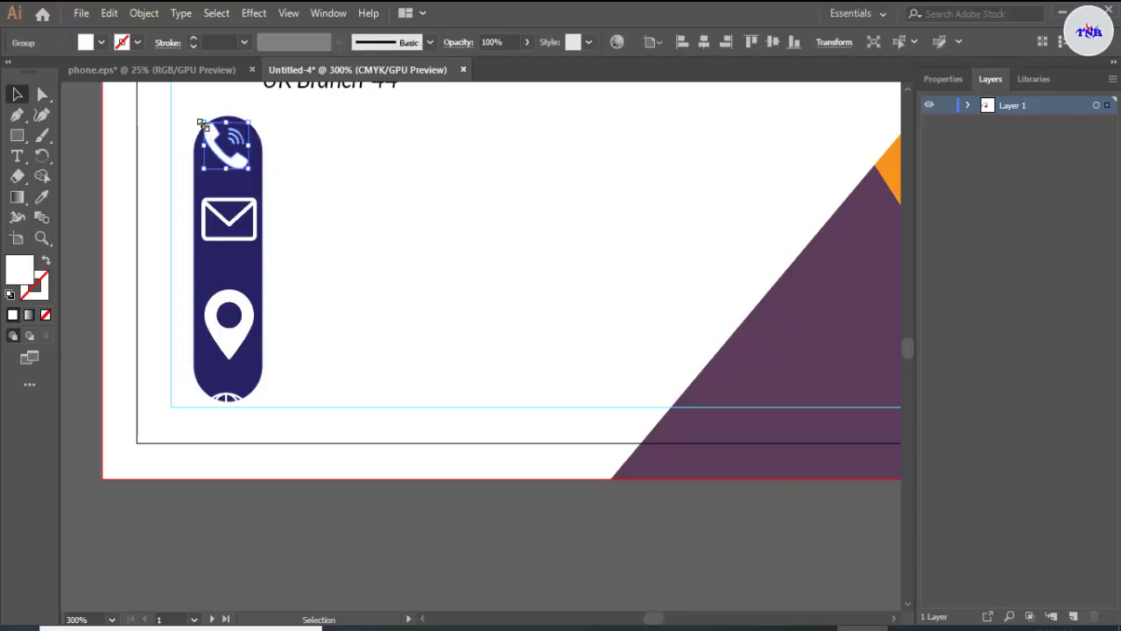
{"action": "left_click_drag", "start_coordinate": [201, 124], "coordinate": [207, 128]}
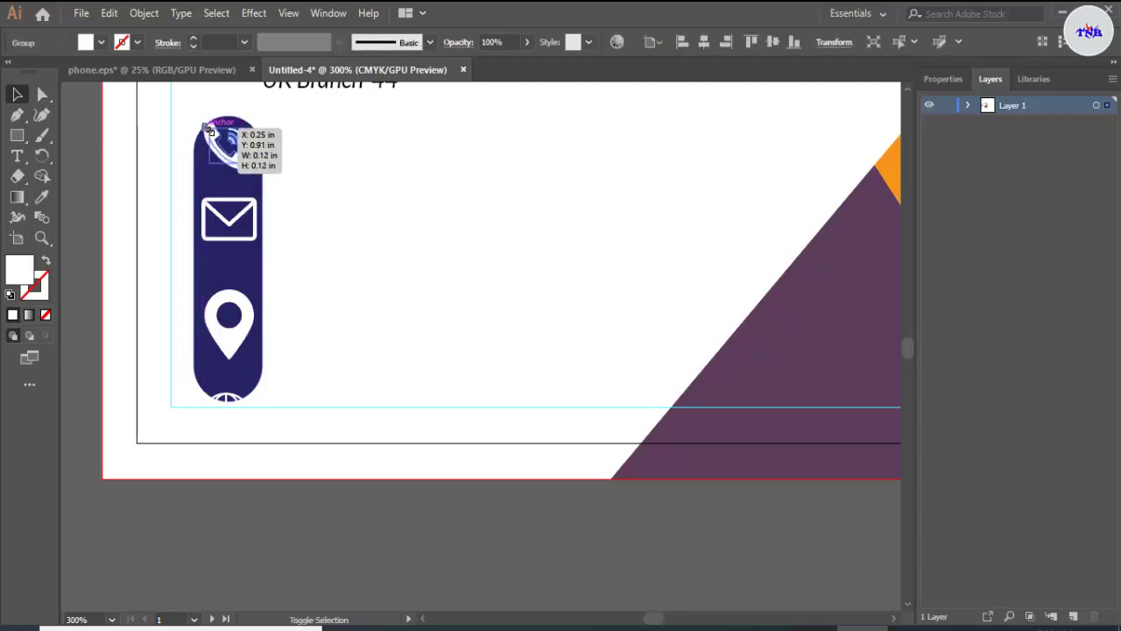
{"action": "left_click", "coordinate": [305, 179]}
{"action": "left_click", "coordinate": [202, 198]}
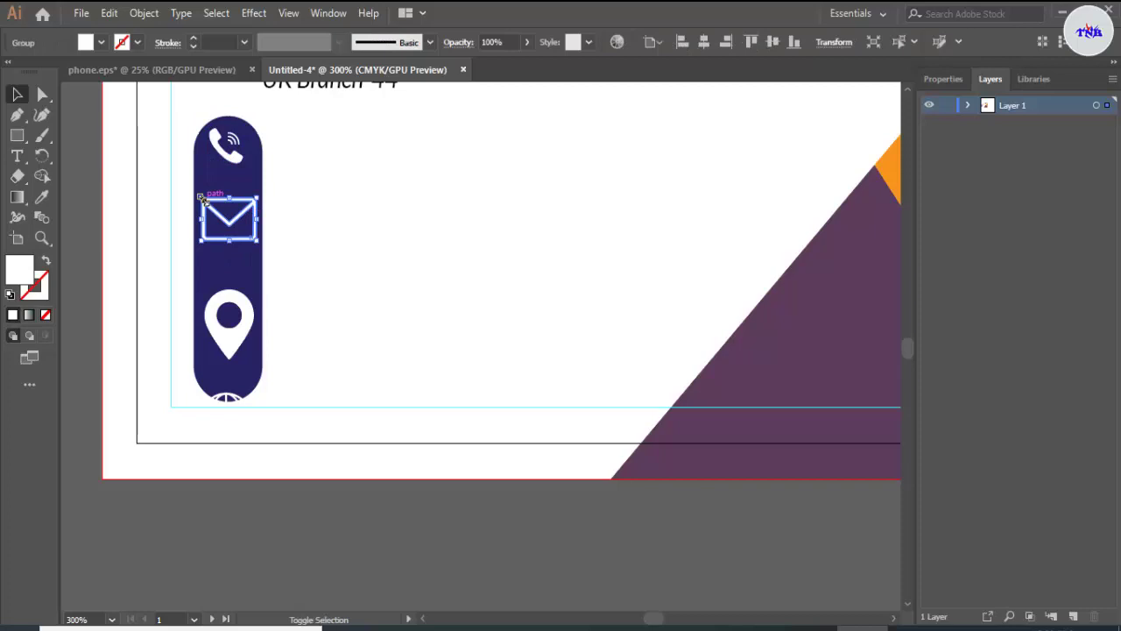
{"action": "mouse_move", "coordinate": [202, 198]}
{"action": "left_mouse_down"}
{"action": "mouse_move", "coordinate": [211, 205]}
{"action": "mouse_move", "coordinate": [212, 186]}
{"action": "left_mouse_up"}
{"action": "scroll", "coordinate": [256, 261], "scroll_direction": "up", "scroll_amount": 1}
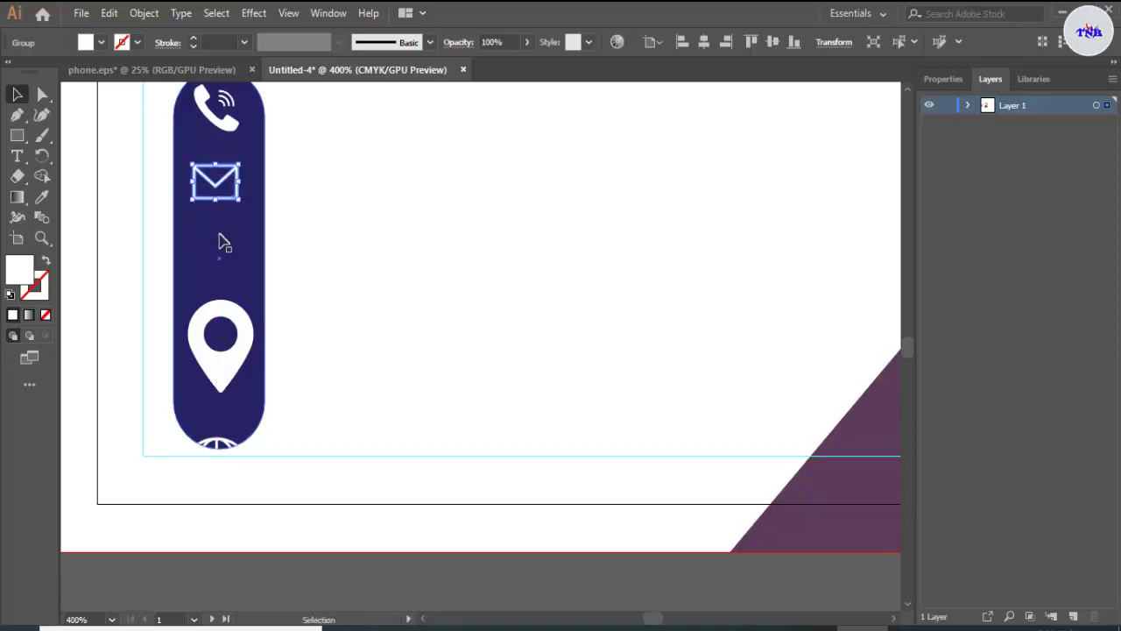
{"action": "left_click", "coordinate": [220, 246]}
Move the location pin and globe icons up inside the pill and shrink the globe.
{"action": "left_click", "coordinate": [221, 315]}
{"action": "mouse_move", "coordinate": [225, 297]}
{"action": "left_mouse_down"}
{"action": "mouse_move", "coordinate": [225, 245]}
{"action": "mouse_move", "coordinate": [200, 243]}
{"action": "mouse_move", "coordinate": [222, 264]}
{"action": "left_mouse_up"}
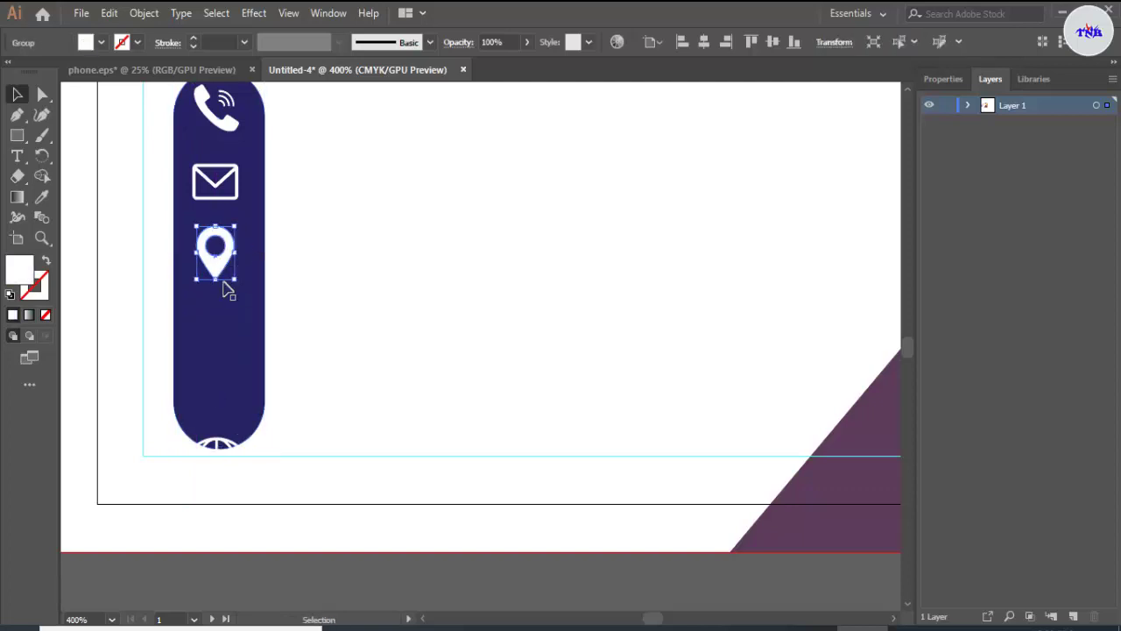
{"action": "left_click_drag", "start_coordinate": [218, 444], "coordinate": [222, 375]}
{"action": "left_click_drag", "start_coordinate": [181, 331], "coordinate": [215, 401]}
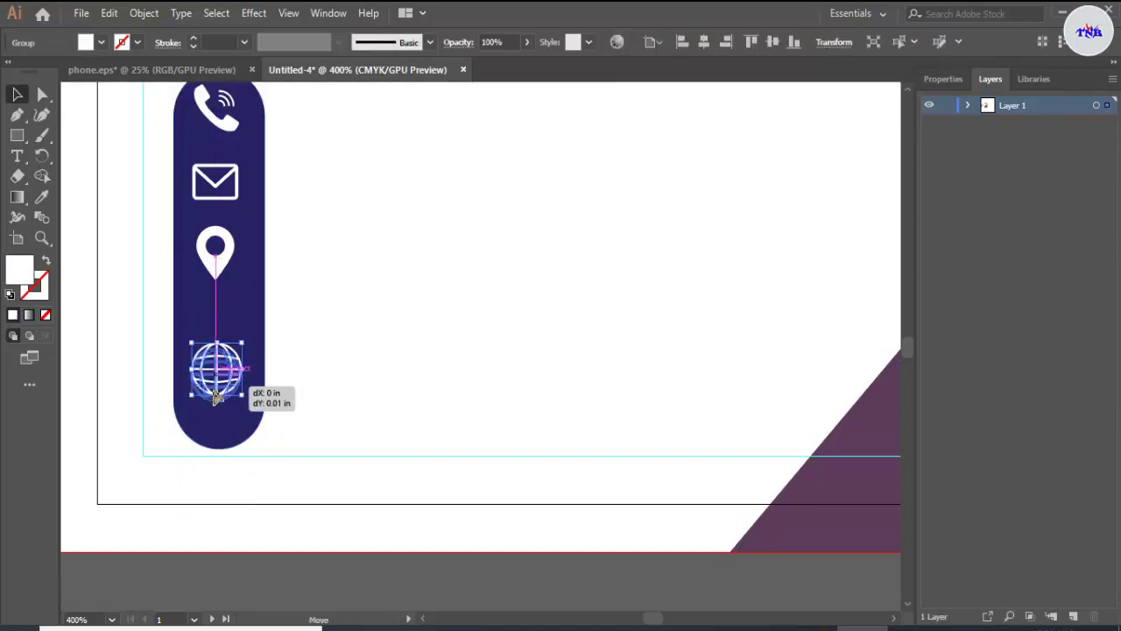
Leave isolation mode and move the location pin, envelope and phone icons down for even spacing.
{"action": "double_click", "coordinate": [216, 268]}
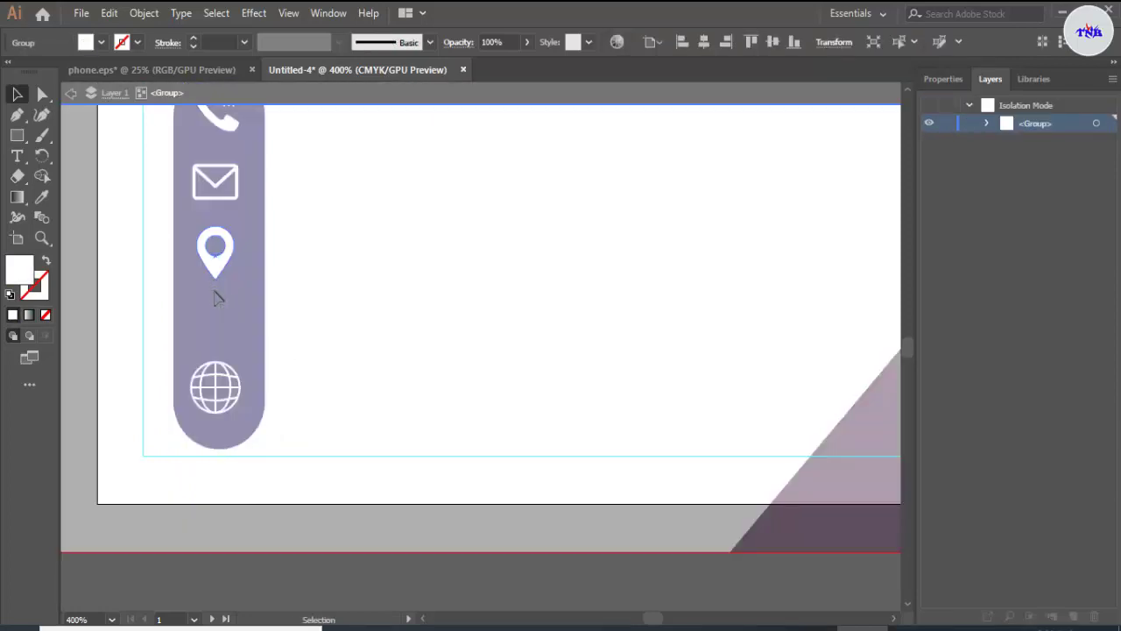
{"action": "key", "text": "Escape"}
{"action": "left_click_drag", "start_coordinate": [219, 268], "coordinate": [219, 317]}
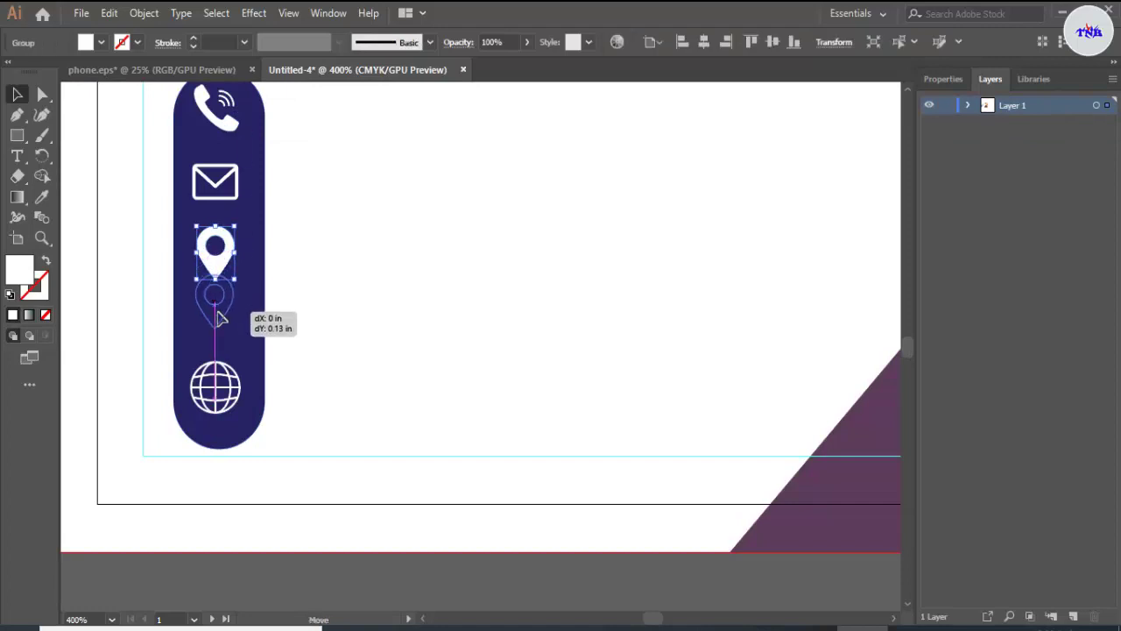
{"action": "left_click", "coordinate": [217, 263]}
{"action": "left_click_drag", "start_coordinate": [217, 182], "coordinate": [218, 215]}
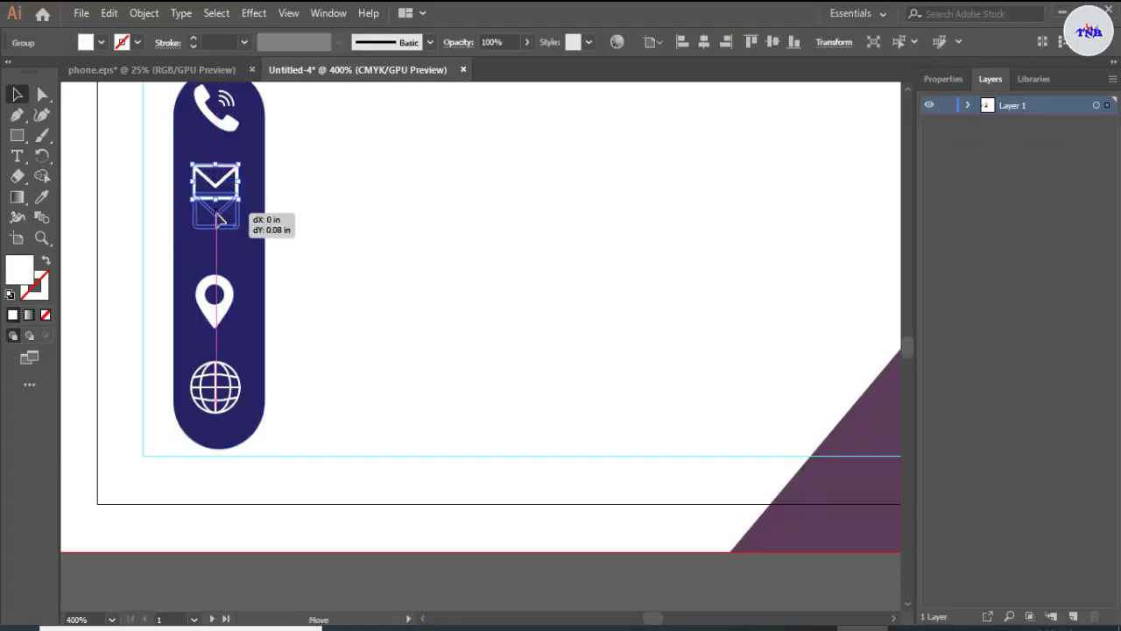
{"action": "left_click", "coordinate": [221, 129]}
{"action": "left_click_drag", "start_coordinate": [221, 129], "coordinate": [222, 163]}
{"action": "left_click", "coordinate": [358, 248]}
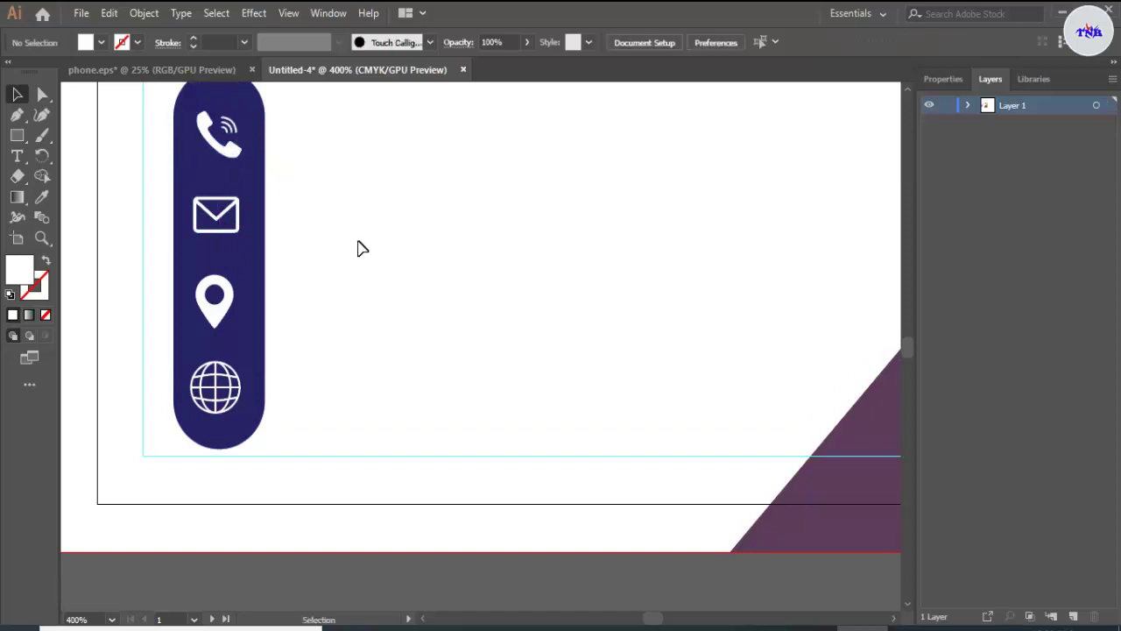
{"action": "scroll", "coordinate": [348, 255], "scroll_direction": "down", "scroll_amount": 1}
{"action": "left_click", "coordinate": [17, 155]}
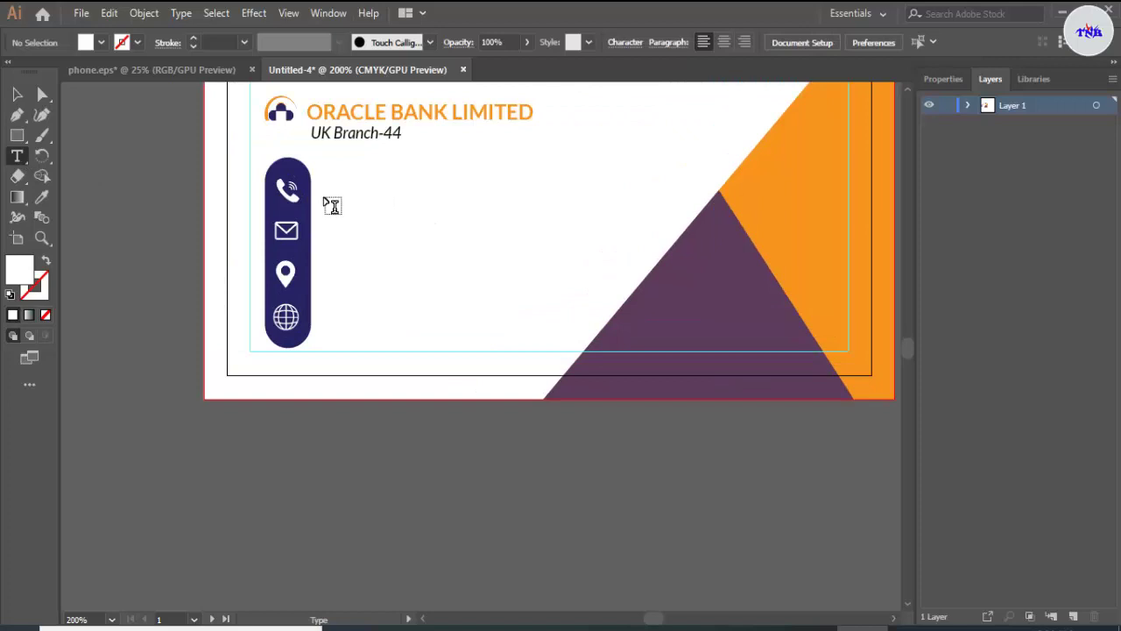
Type the two phone numbers beside the phone icon in Lato Regular.
{"action": "left_click", "coordinate": [319, 191]}
{"action": "key", "text": "BackSpace"}
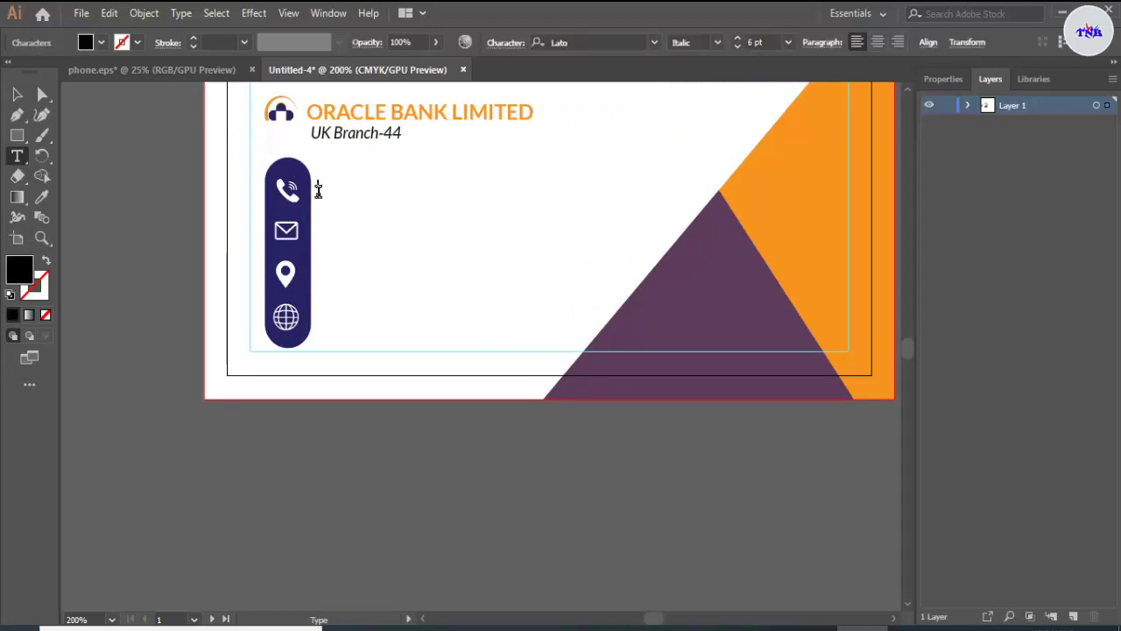
{"action": "left_click", "coordinate": [715, 42]}
{"action": "left_click", "coordinate": [705, 136]}
{"action": "type", "text": "6"}
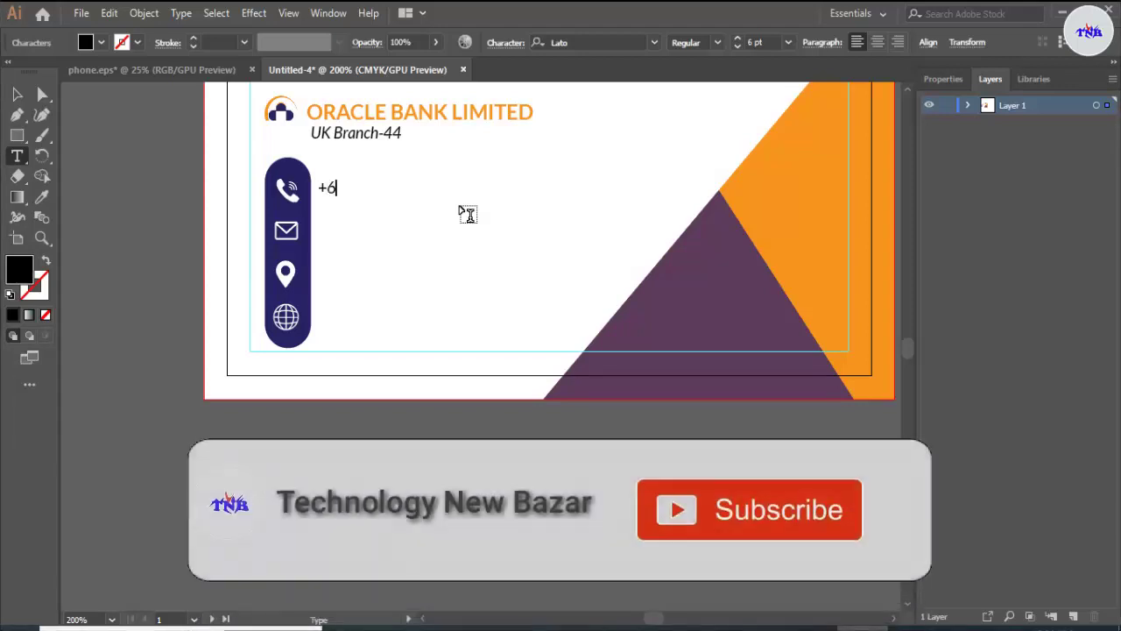
{"action": "type", "text": "5"}
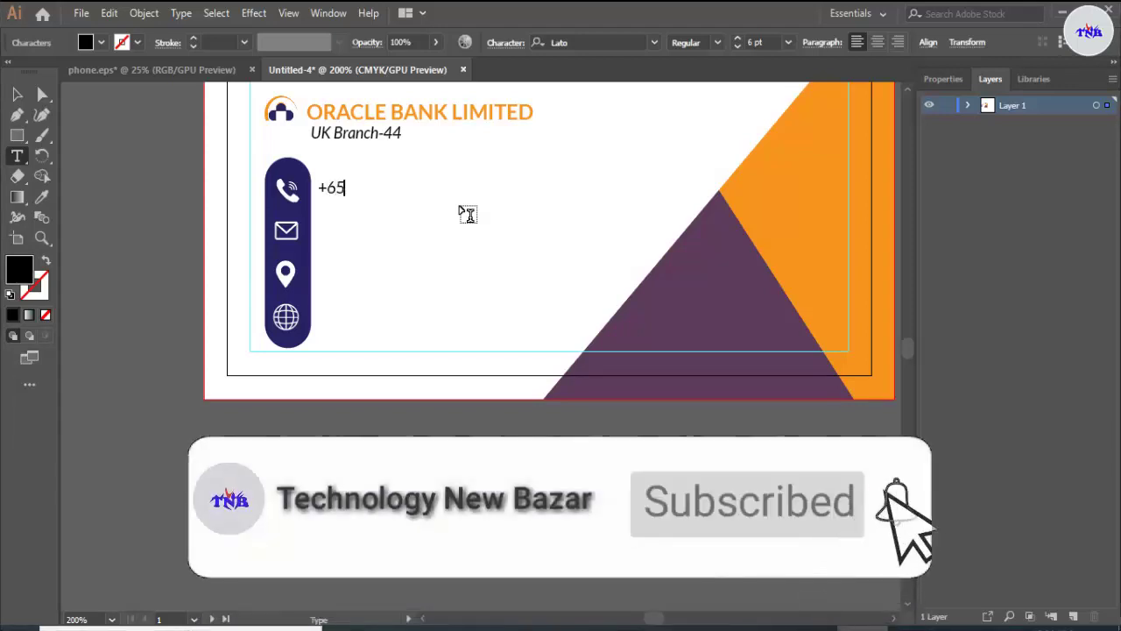
{"action": "type", "text": "6 6"}
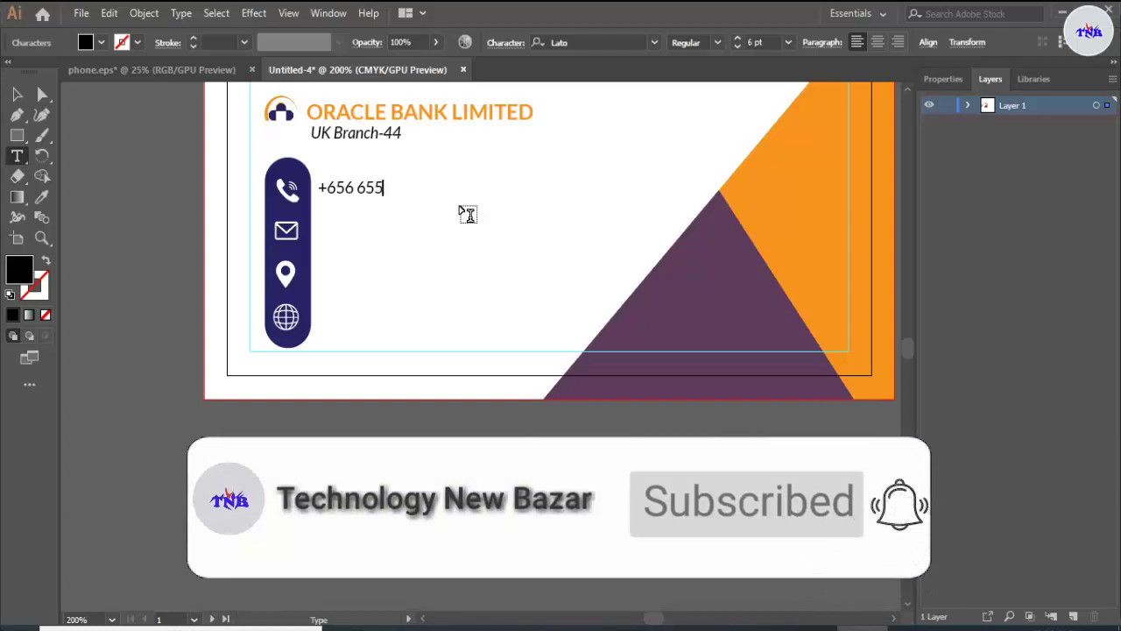
{"action": "type", "text": "5 5464"}
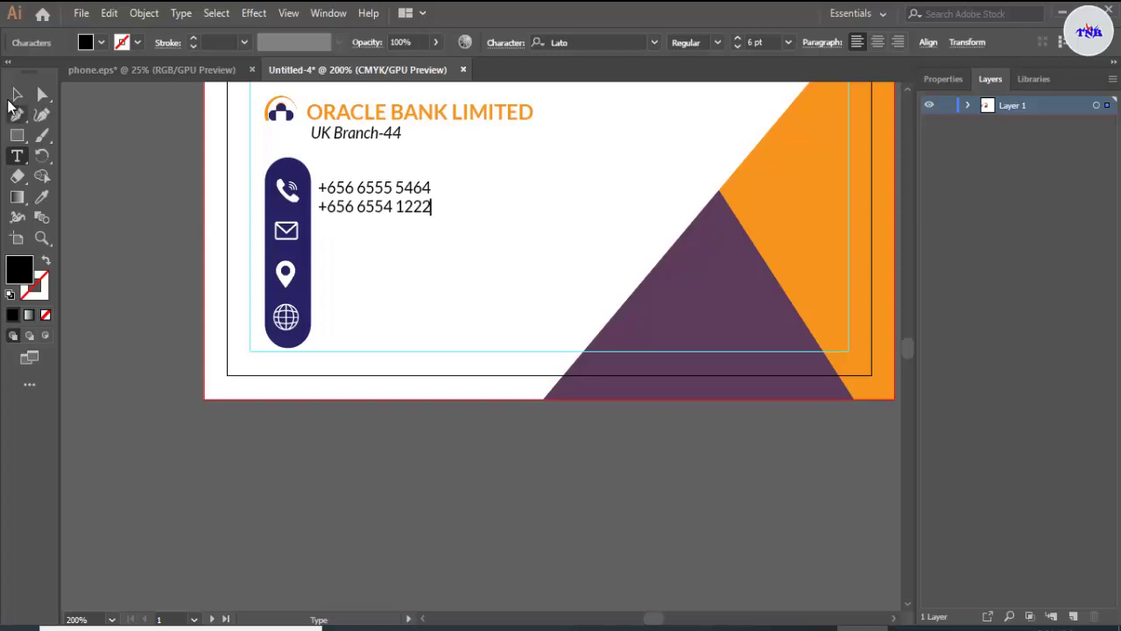
Nudge the phone-number text up to align with the phone icon.
{"action": "left_click", "coordinate": [17, 94]}
{"action": "scroll", "coordinate": [480, 303], "scroll_direction": "up", "scroll_amount": 1}
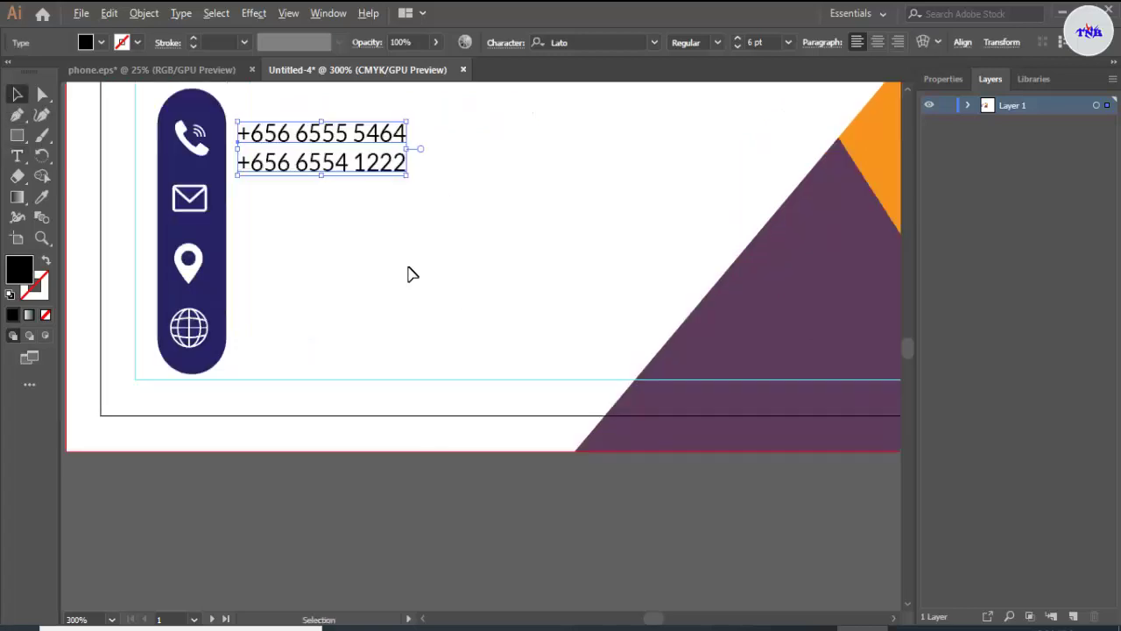
{"action": "left_click_drag", "start_coordinate": [314, 137], "coordinate": [317, 131]}
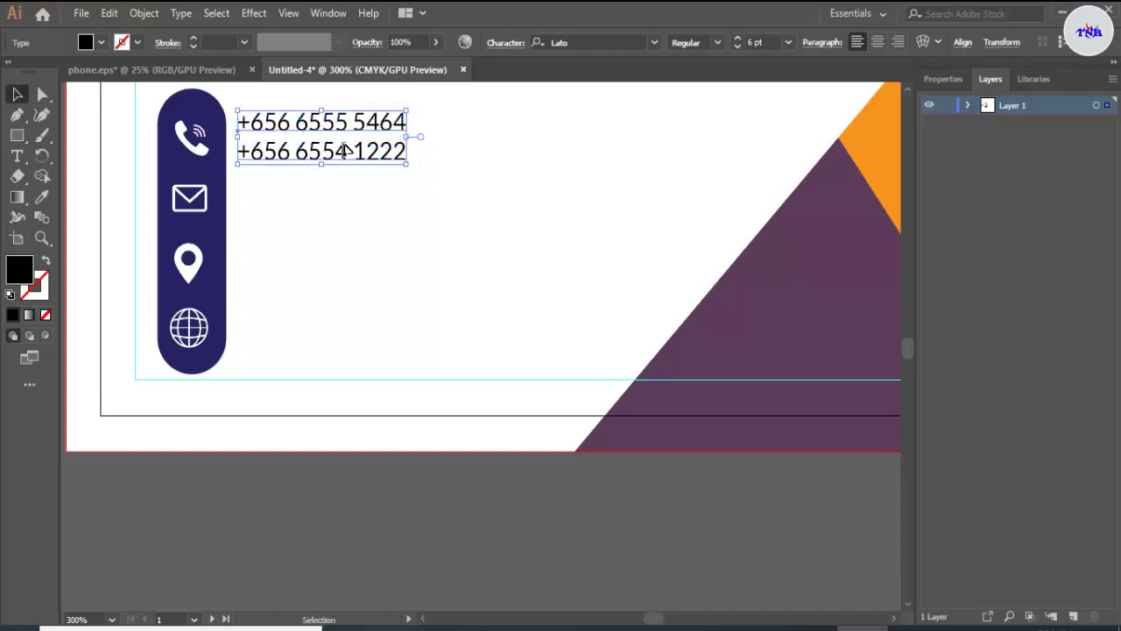
{"action": "left_click", "coordinate": [401, 205]}
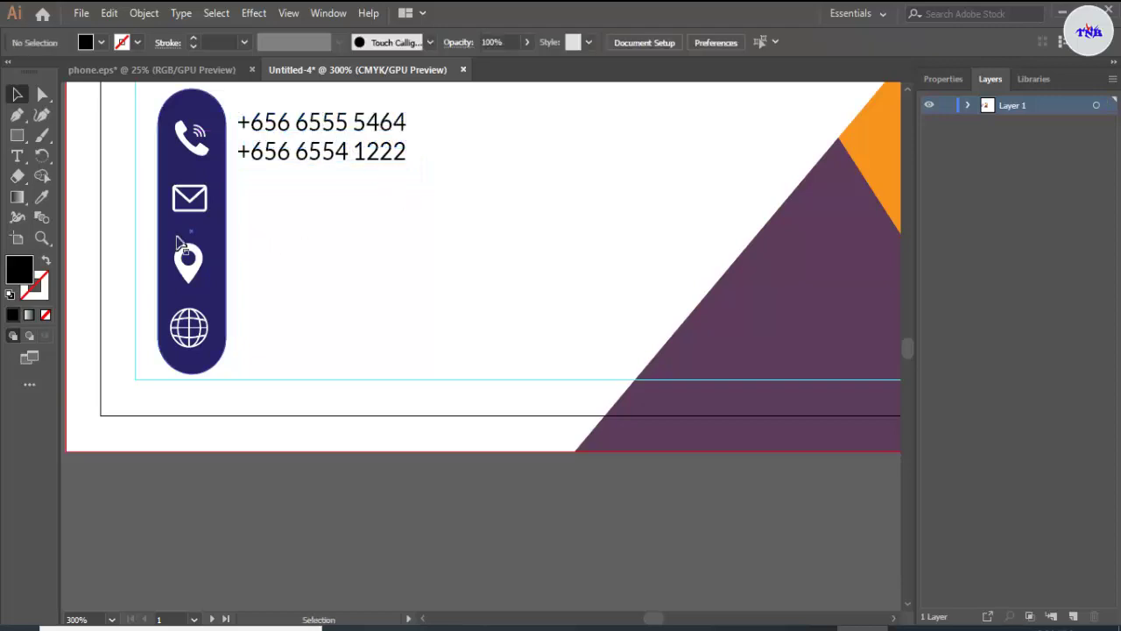
Add the e-mail address text beside the envelope icon, removing the stray website line.
{"action": "left_click", "coordinate": [16, 155]}
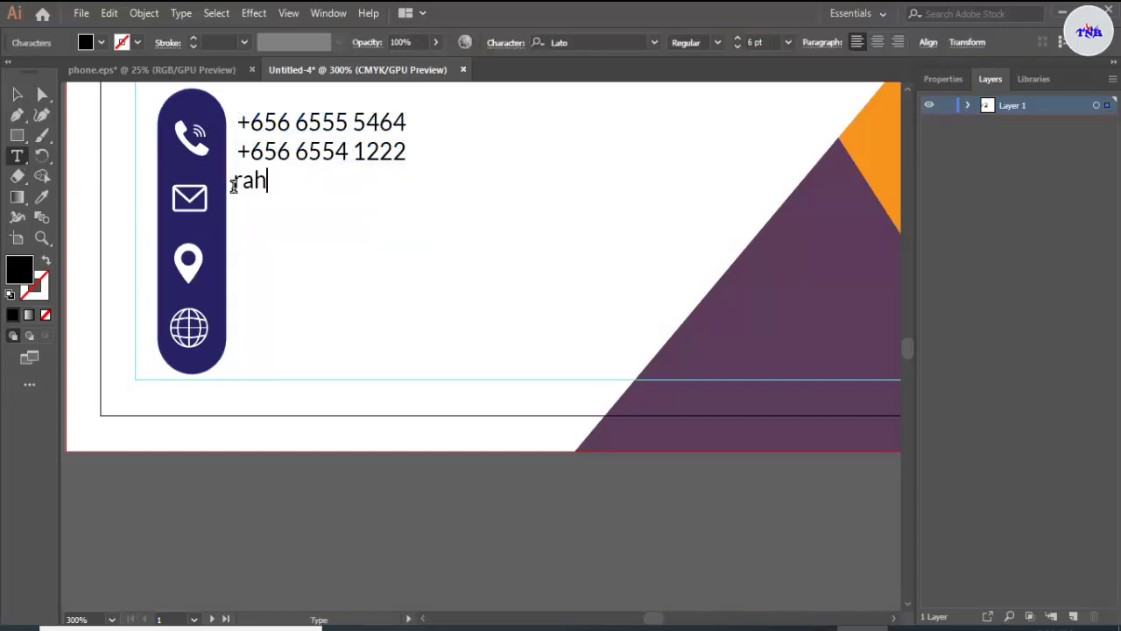
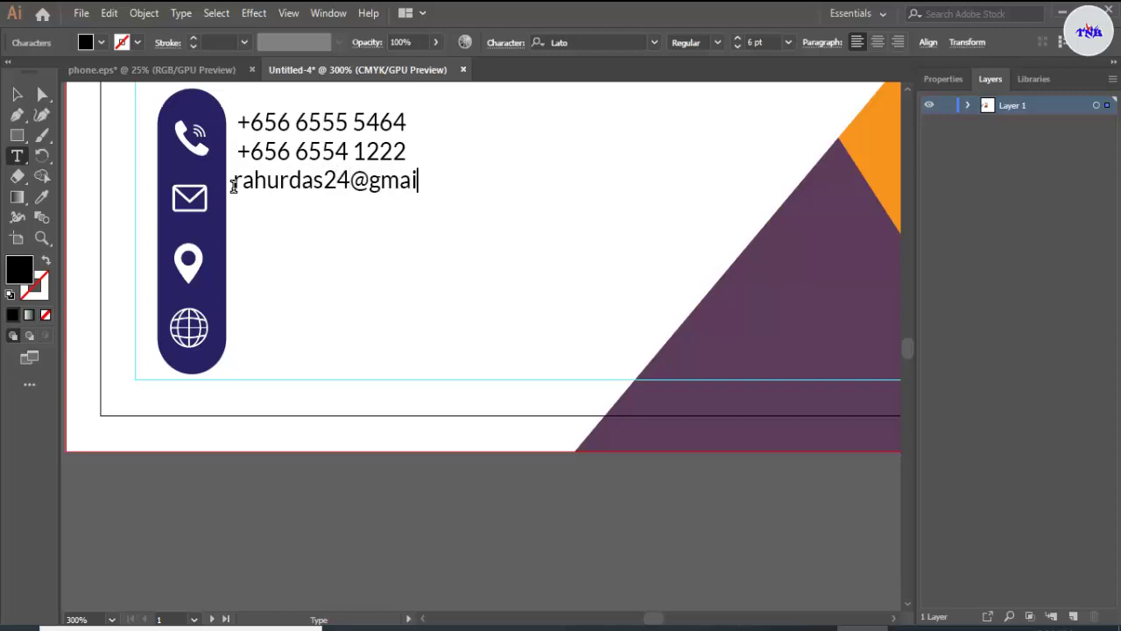
{"action": "type", "text": "www."}
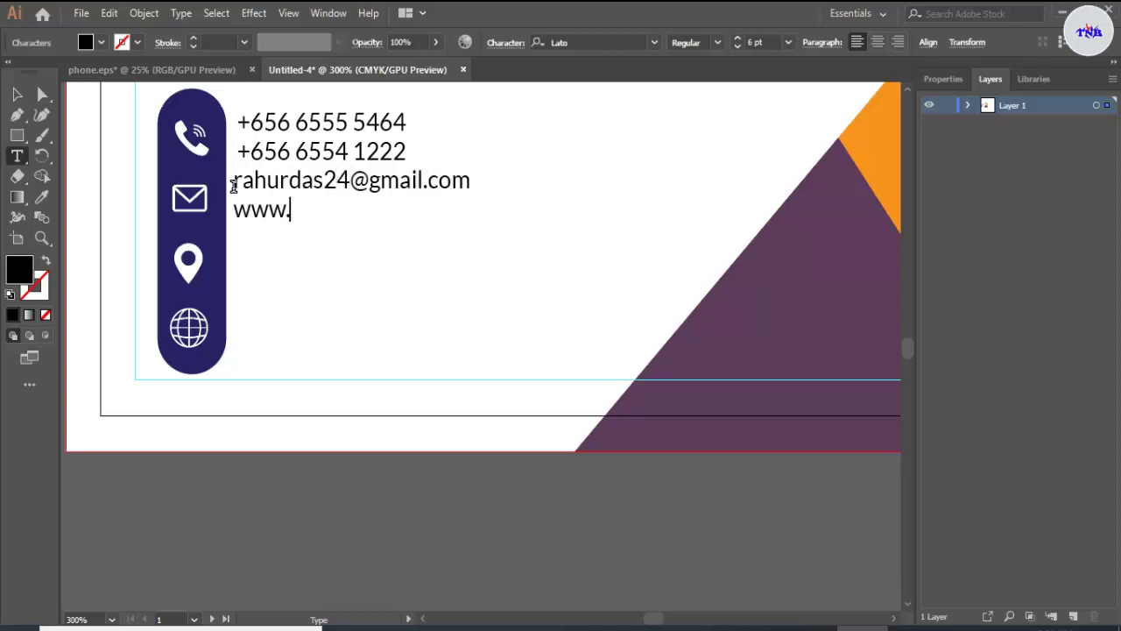
{"action": "type", "text": "oraclebank.com"}
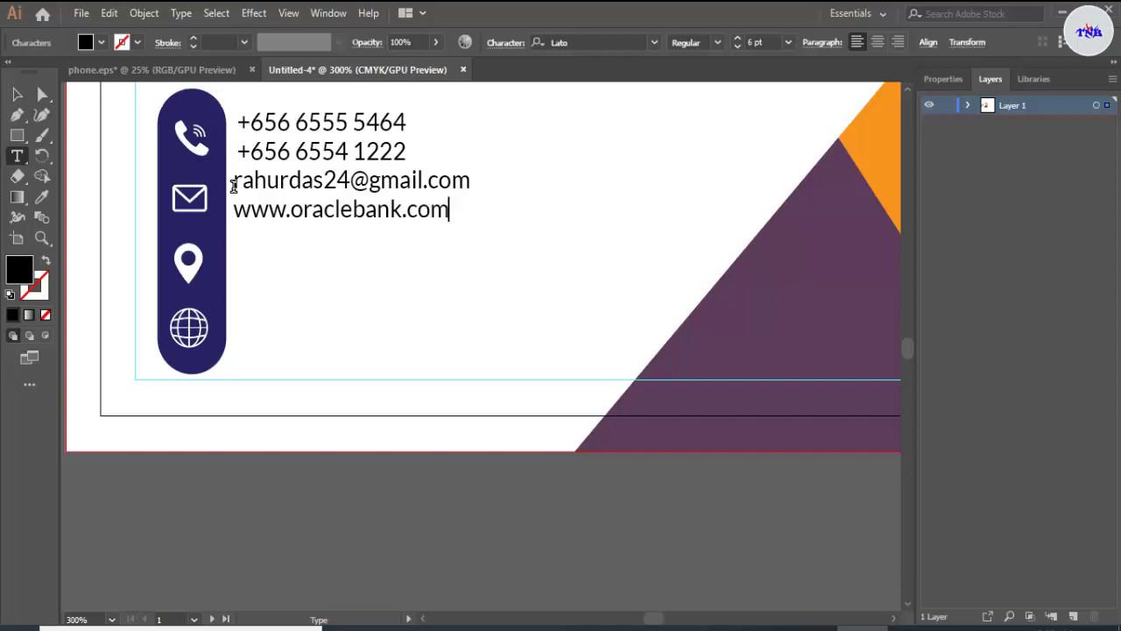
{"action": "key", "text": "Escape"}
{"action": "left_click_drag", "start_coordinate": [267, 188], "coordinate": [284, 192]}
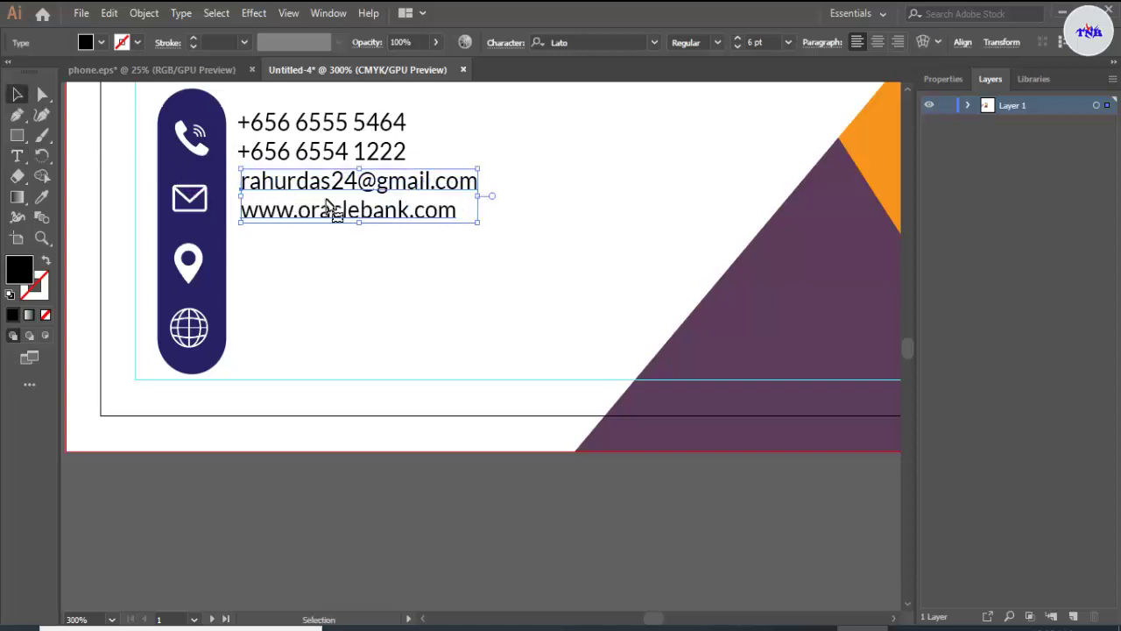
{"action": "left_click", "coordinate": [340, 240]}
{"action": "key", "text": "t"}
{"action": "left_click", "coordinate": [457, 210]}
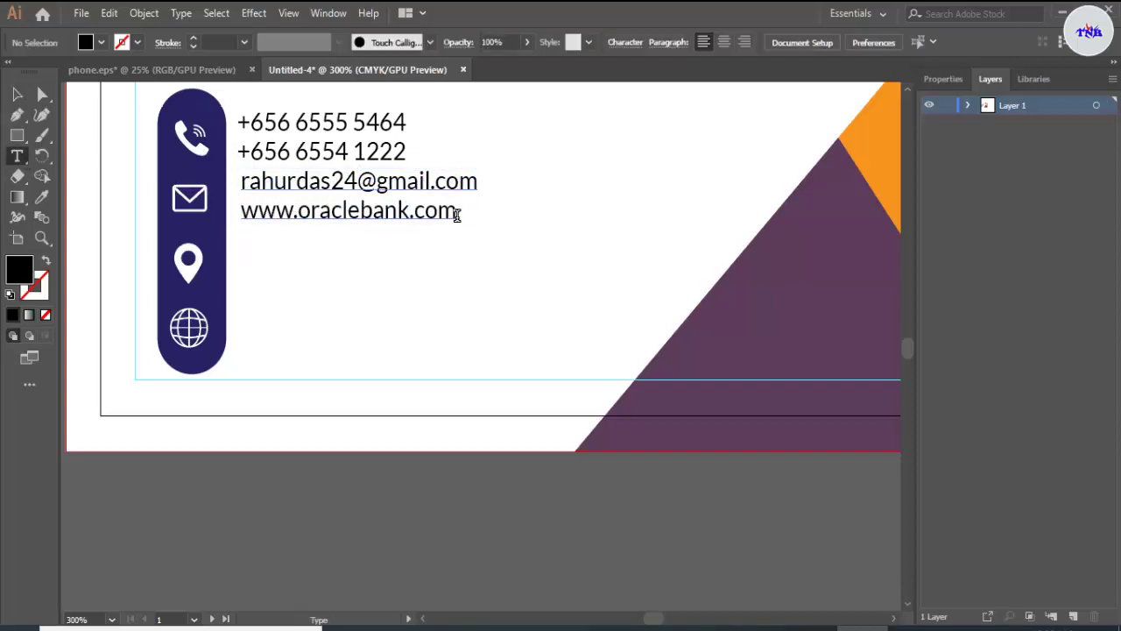
{"action": "key", "text": "BackSpace"}
{"action": "key", "text": "BackSpace"}
{"action": "key", "text": "BackSpace"}
{"action": "key", "text": "BackSpace"}
{"action": "key", "text": "BackSpace"}
{"action": "key", "text": "BackSpace"}
{"action": "key", "text": "Escape"}
{"action": "left_click_drag", "start_coordinate": [334, 195], "coordinate": [341, 211]}
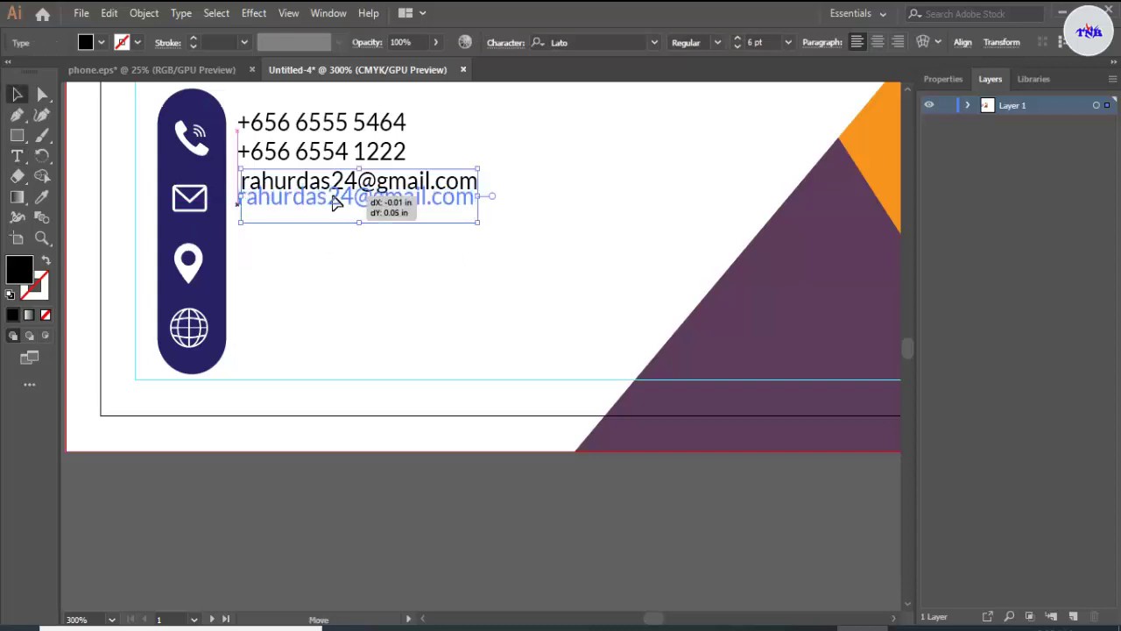
{"action": "left_click", "coordinate": [500, 200]}
Type the two-line street address beside the location pin, fixing the 'Road' typo.
{"action": "left_click", "coordinate": [18, 157]}
{"action": "left_click", "coordinate": [240, 261]}
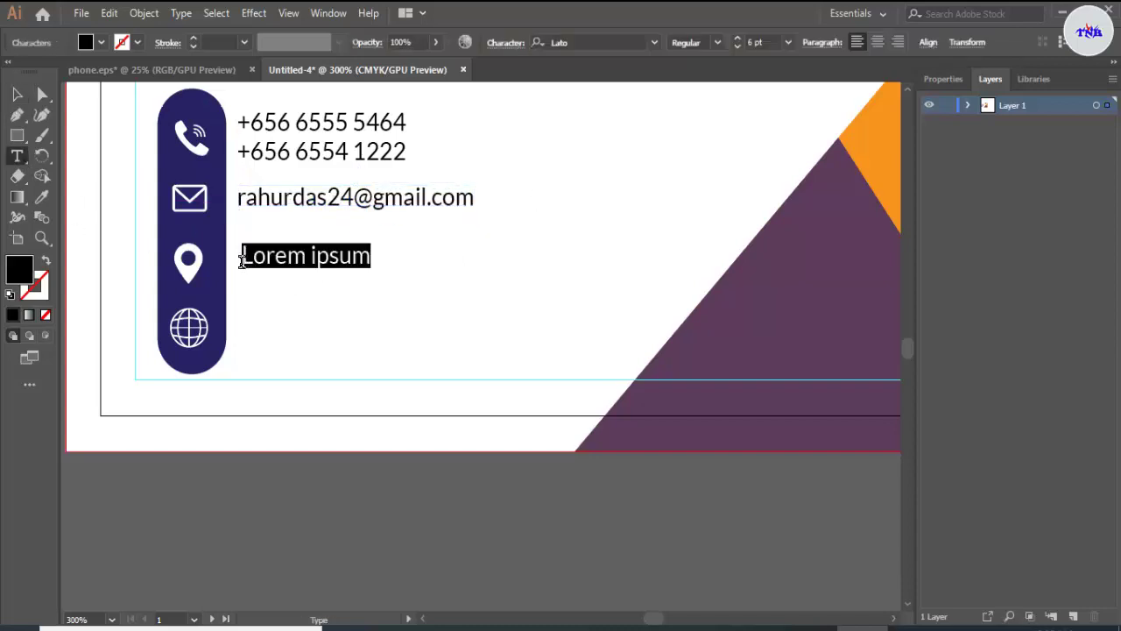
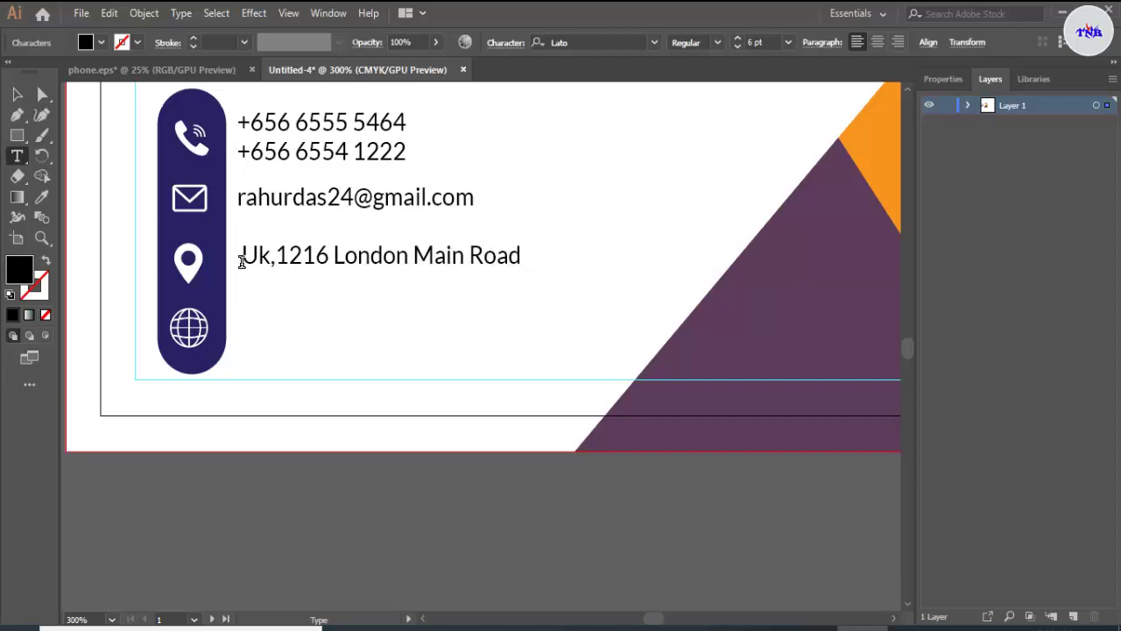
{"action": "key", "text": "Return"}
{"action": "key", "text": "Escape"}
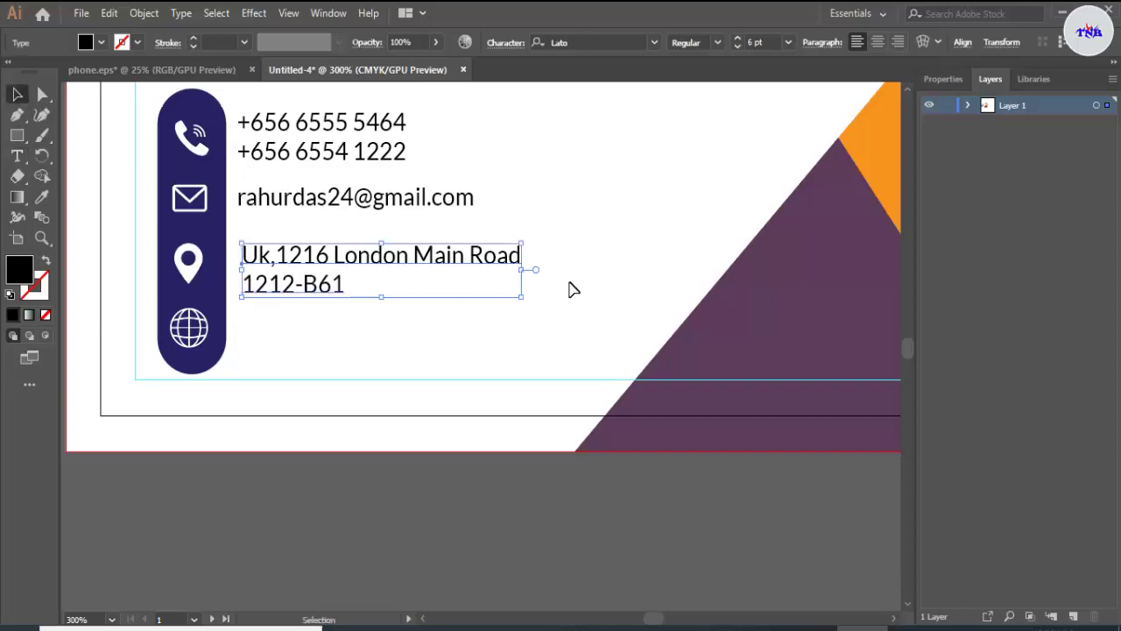
Type the Oracle Bank website line beside the globe icon, correcting typos.
{"action": "left_click", "coordinate": [316, 203]}
{"action": "left_click", "coordinate": [496, 165]}
{"action": "key", "text": "t"}
{"action": "left_click", "coordinate": [242, 320]}
{"action": "type", "text": "w"}
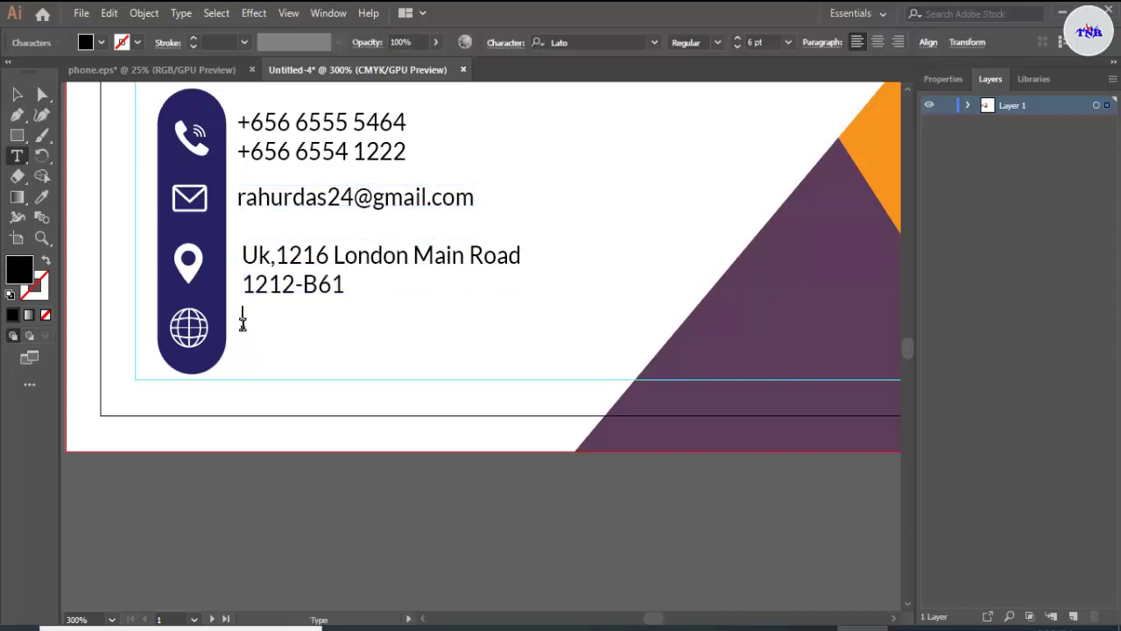
{"action": "type", "text": "ww"}
{"action": "type", "text": "raclw"}
{"action": "key", "text": "BackSpace"}
{"action": "type", "text": "e ban"}
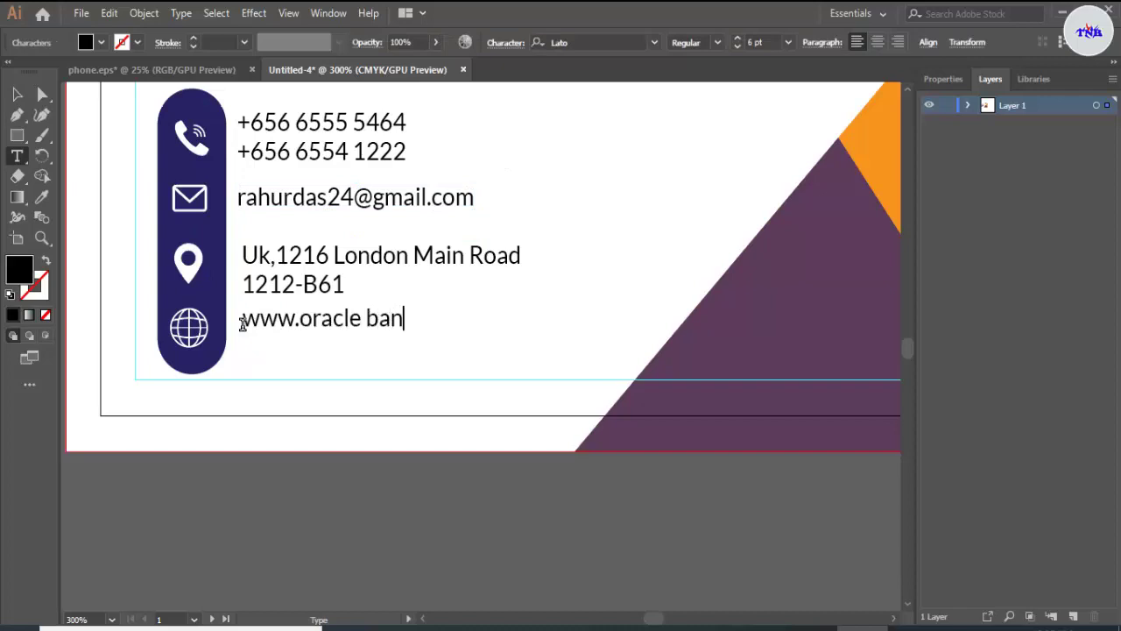
{"action": "key", "text": "BackSpace"}
{"action": "key", "text": "BackSpace"}
{"action": "key", "text": "BackSpace"}
{"action": "type", "text": "k.com"}
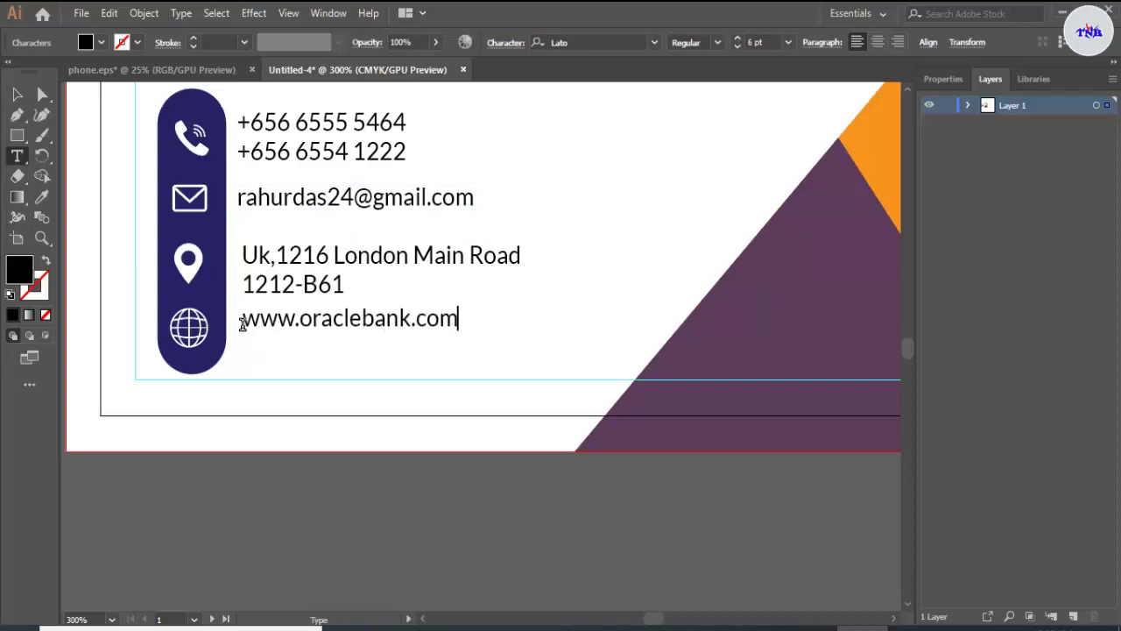
{"action": "key", "text": "Escape"}
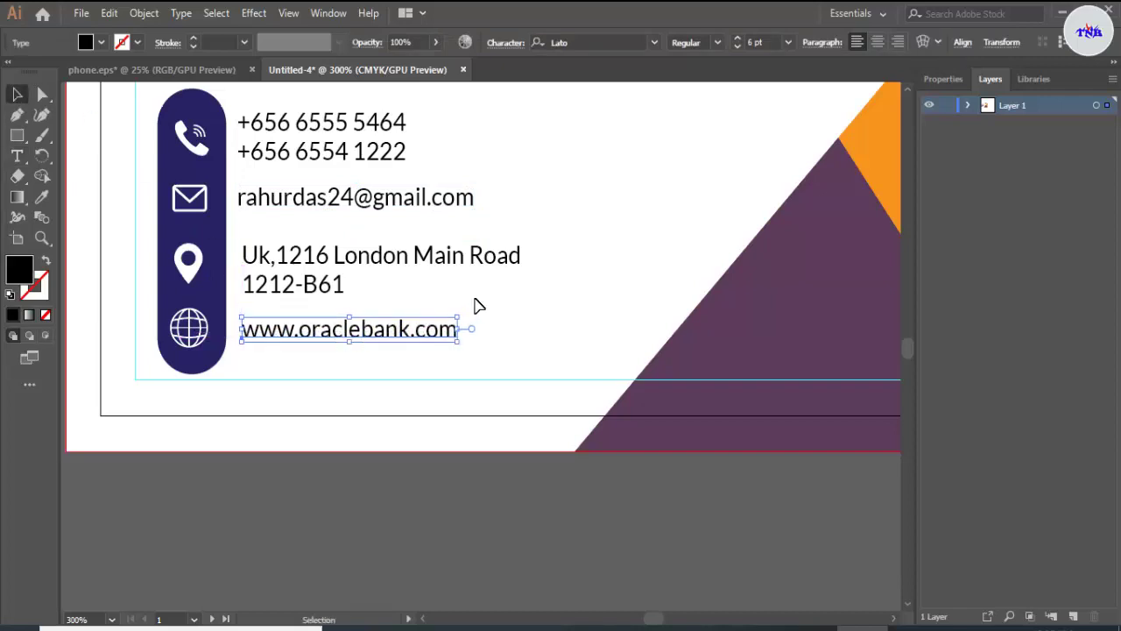
Duplicate the e-mail and website lines just below themselves and nudge the address into alignment.
{"action": "key", "text": "ctrl+1"}
{"action": "key", "text": "ctrl+shift+a"}
{"action": "scroll", "coordinate": [480, 350], "scroll_direction": "up", "scroll_amount": 1}
{"action": "scroll", "coordinate": [475, 345], "scroll_direction": "up", "scroll_amount": 2}
{"action": "left_click", "coordinate": [376, 184]}
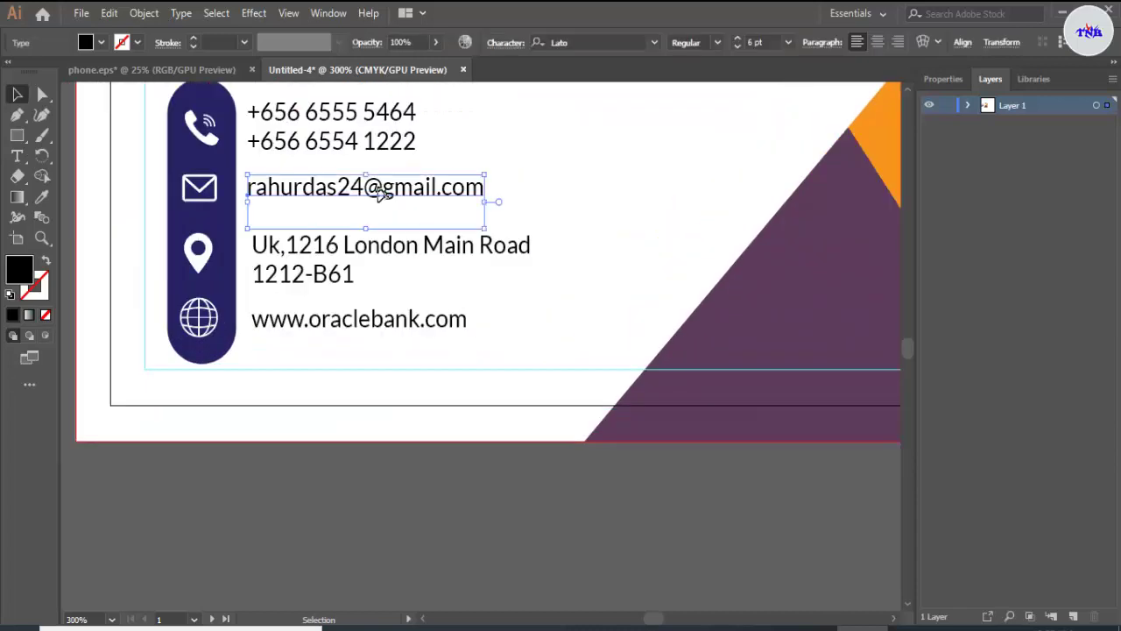
{"action": "left_click_drag", "start_coordinate": [378, 186], "coordinate": [379, 209]}
{"action": "left_click", "coordinate": [519, 189]}
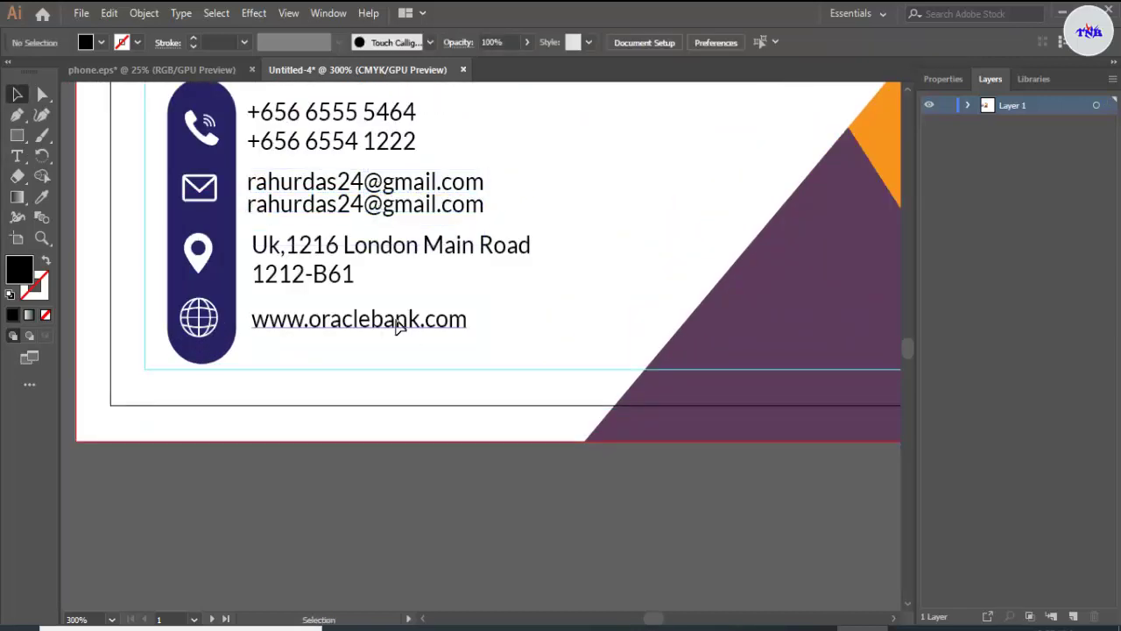
{"action": "mouse_move", "coordinate": [403, 325]}
{"action": "left_mouse_down"}
{"action": "mouse_move", "coordinate": [396, 317]}
{"action": "mouse_move", "coordinate": [393, 333]}
{"action": "left_mouse_up"}
{"action": "left_click", "coordinate": [463, 320]}
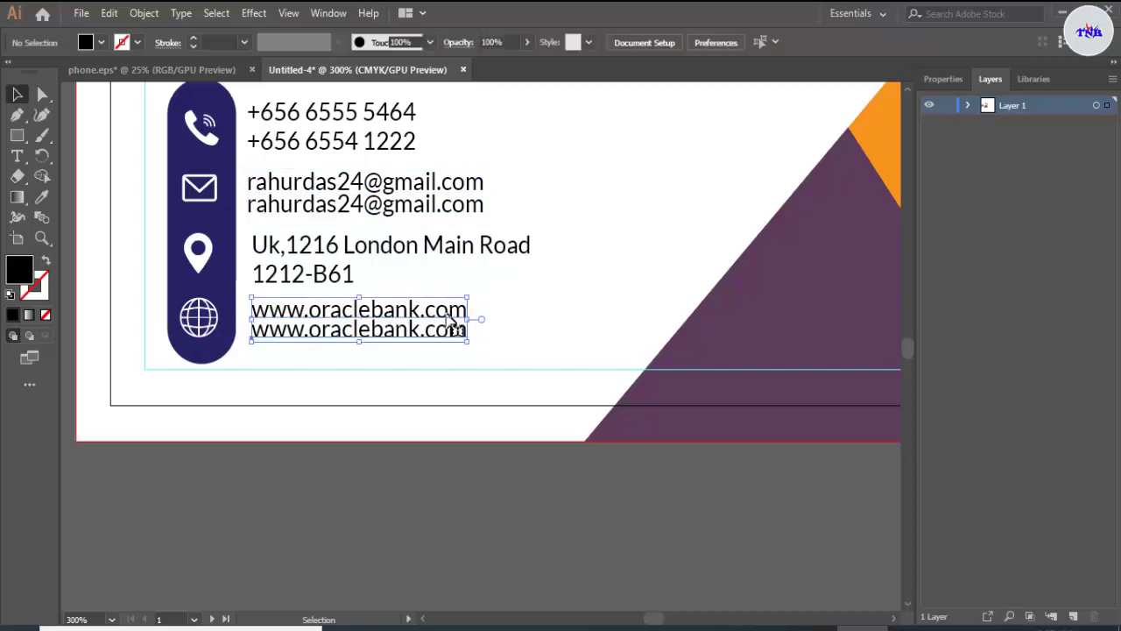
{"action": "left_click_drag", "start_coordinate": [463, 321], "coordinate": [447, 325]}
{"action": "left_click", "coordinate": [420, 294]}
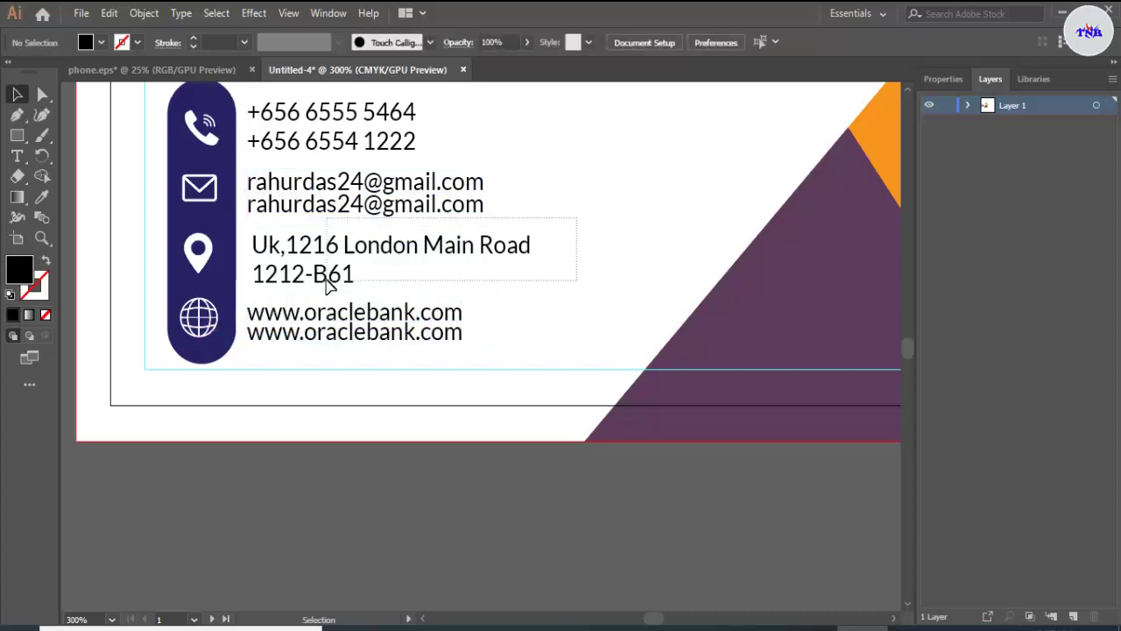
{"action": "left_click", "coordinate": [313, 256]}
{"action": "left_click_drag", "start_coordinate": [310, 255], "coordinate": [309, 258]}
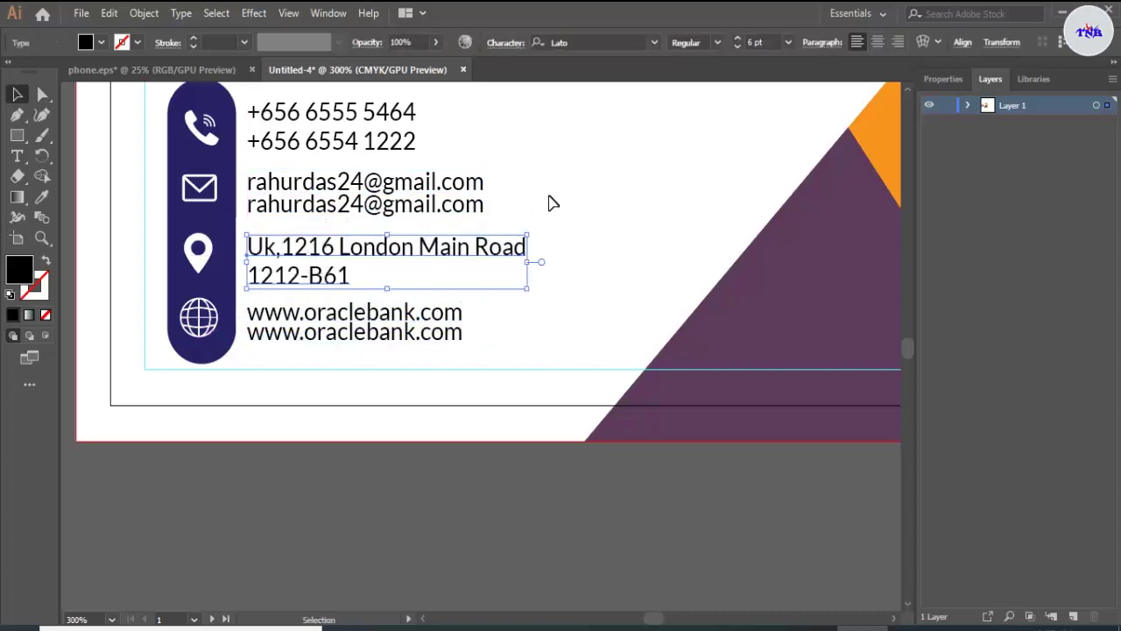
{"action": "left_click", "coordinate": [550, 200]}
{"action": "left_click", "coordinate": [445, 213]}
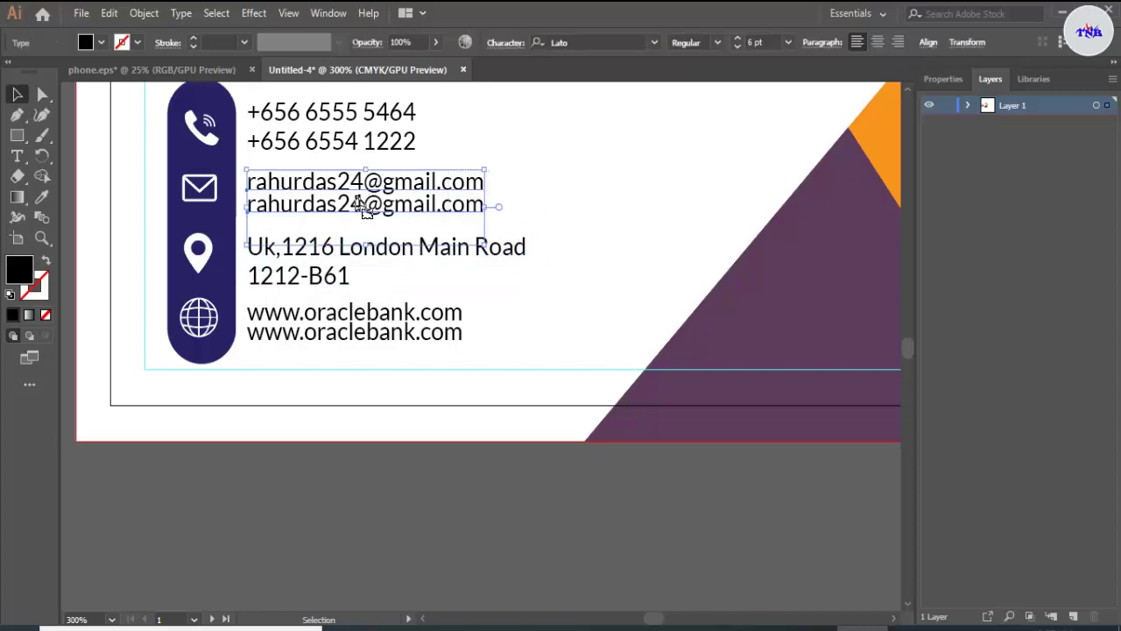
{"action": "left_click", "coordinate": [481, 143]}
Open the logo folder and drag statsonary logo2.png toward the Illustrator artboard.
{"action": "scroll", "coordinate": [513, 217], "scroll_direction": "down", "scroll_amount": 2}
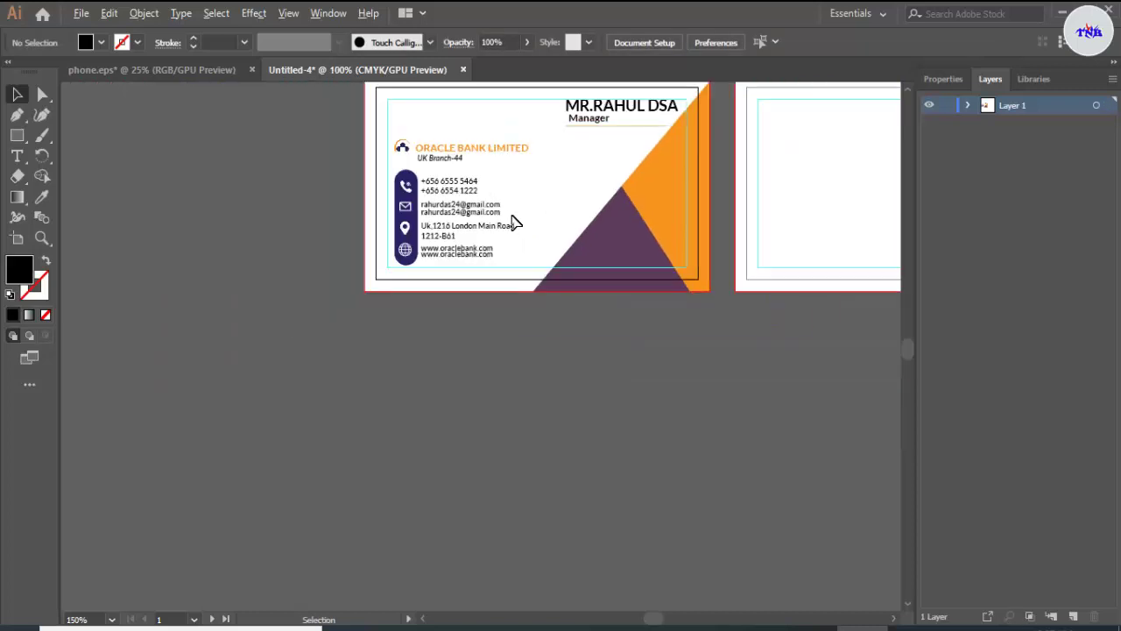
{"action": "scroll", "coordinate": [514, 220], "scroll_direction": "up", "scroll_amount": 1}
{"action": "scroll", "coordinate": [508, 223], "scroll_direction": "down", "scroll_amount": 1}
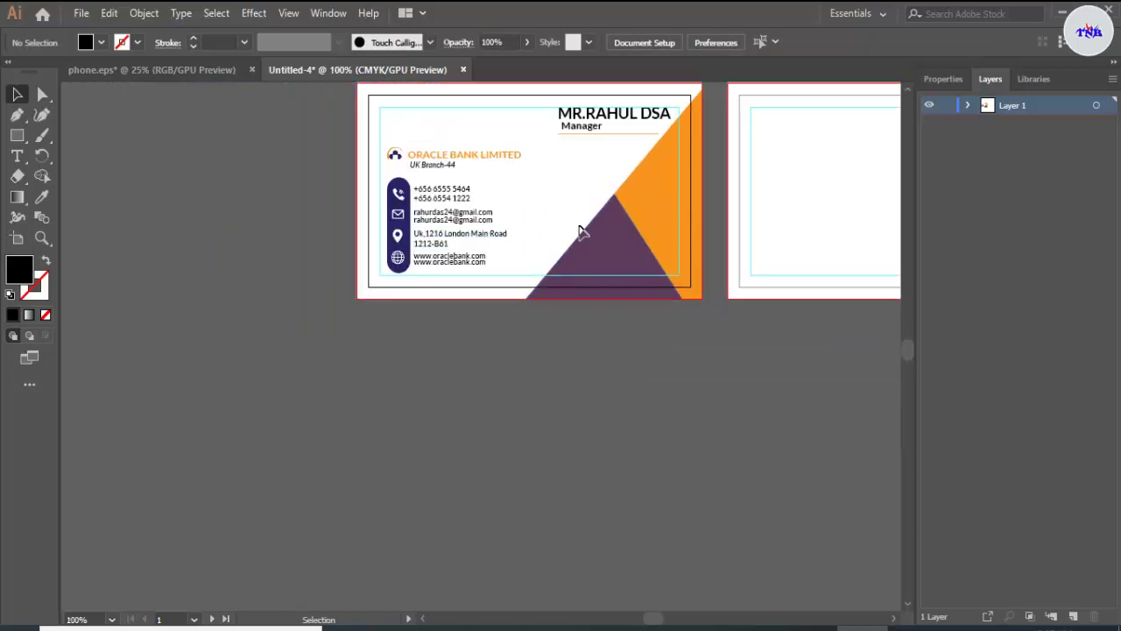
{"action": "scroll", "coordinate": [580, 233], "scroll_direction": "up", "scroll_amount": 1}
{"action": "scroll", "coordinate": [641, 215], "scroll_direction": "up", "scroll_amount": 1}
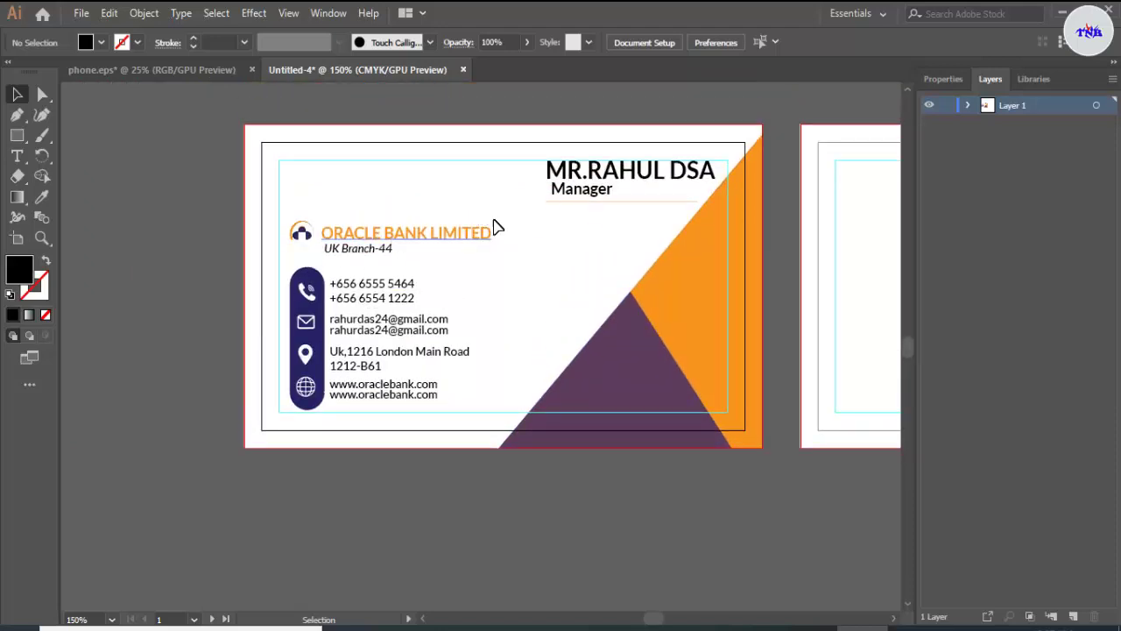
{"action": "left_click", "coordinate": [528, 627]}
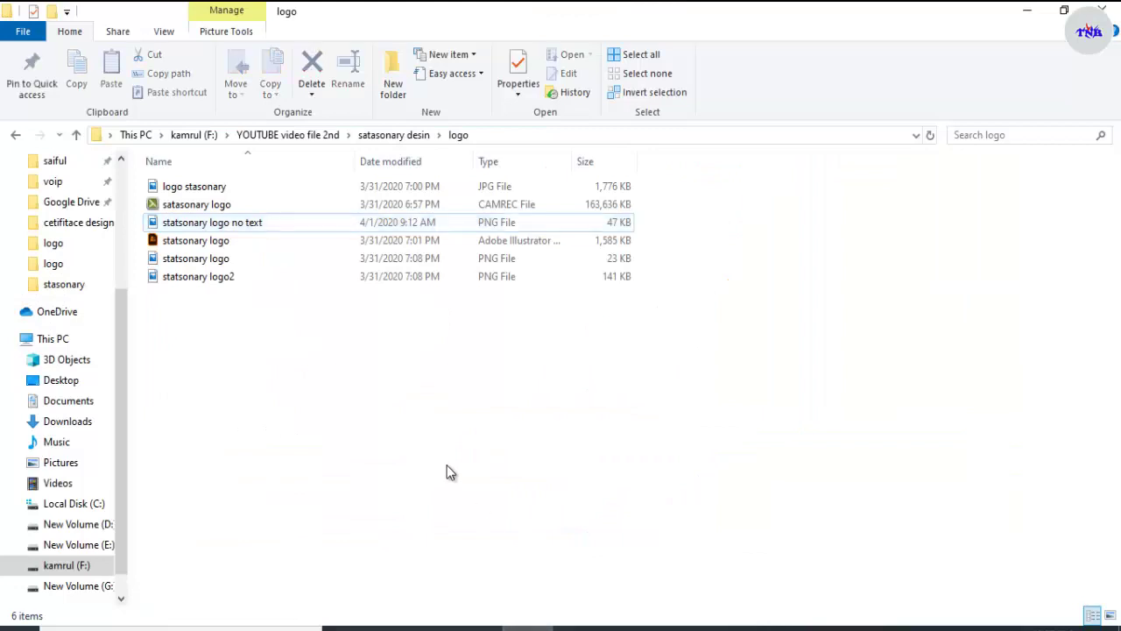
{"action": "left_click_drag", "start_coordinate": [237, 278], "coordinate": [734, 440]}
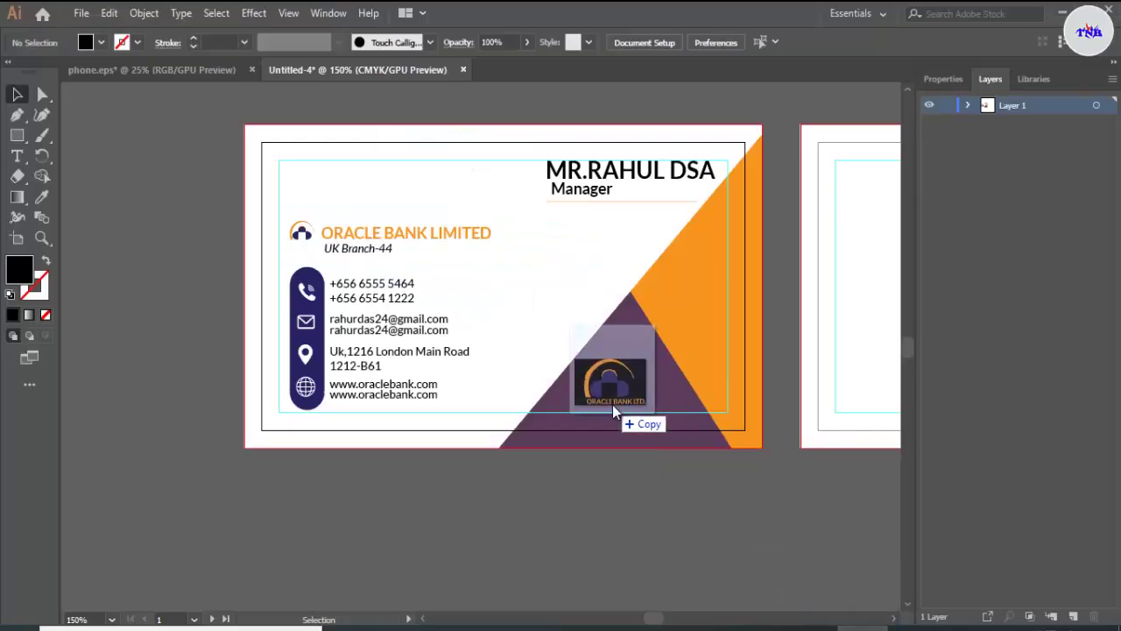
Drop statsonary logo2 on the card front, scale it down and move it into the purple triangle.
{"action": "left_click_drag", "start_coordinate": [734, 441], "coordinate": [612, 405]}
{"action": "key", "text": "ctrl+minus"}
{"action": "key", "text": "ctrl+minus"}
{"action": "key", "text": "ctrl+minus"}
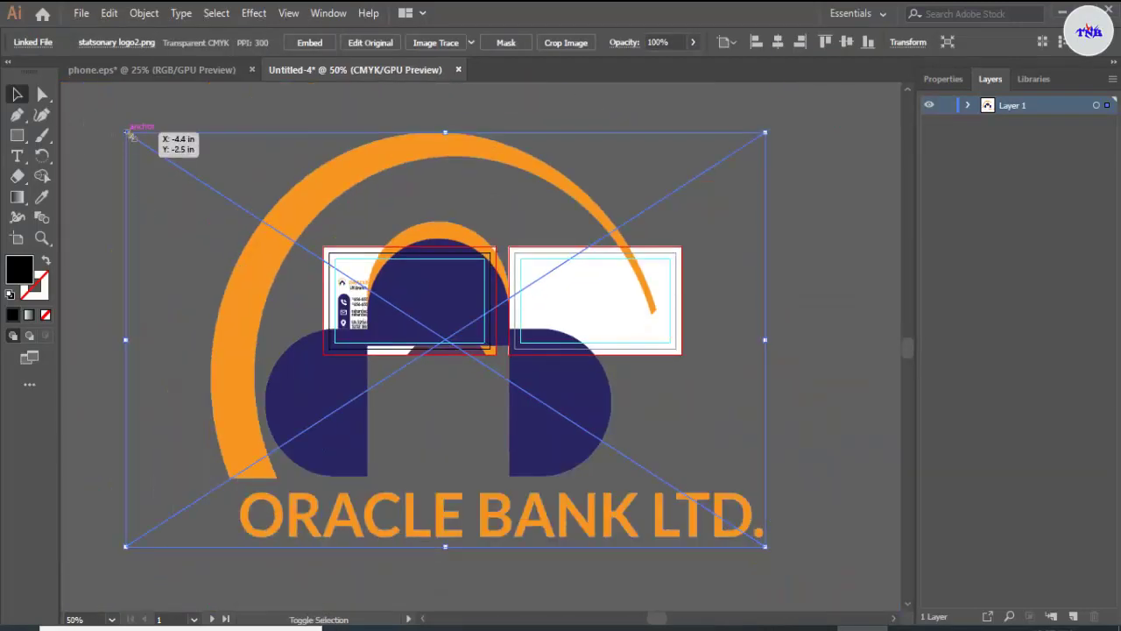
{"action": "left_click_drag", "start_coordinate": [128, 131], "coordinate": [388, 302]}
{"action": "scroll", "coordinate": [447, 414], "scroll_direction": "up", "scroll_amount": 4}
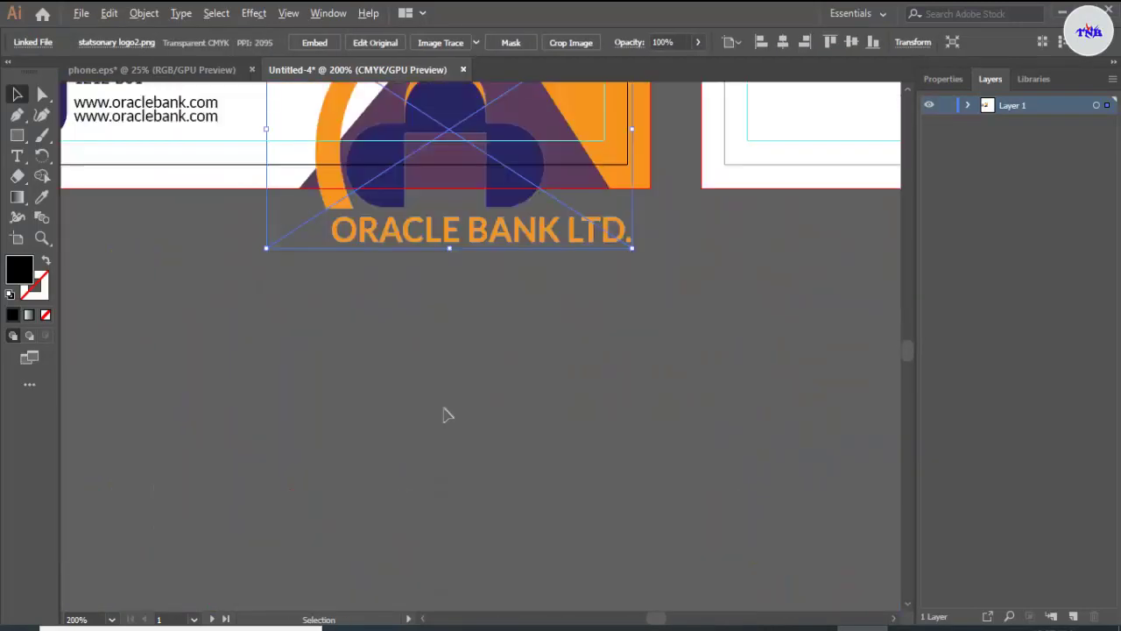
{"action": "scroll", "coordinate": [447, 414], "scroll_direction": "up", "scroll_amount": 2}
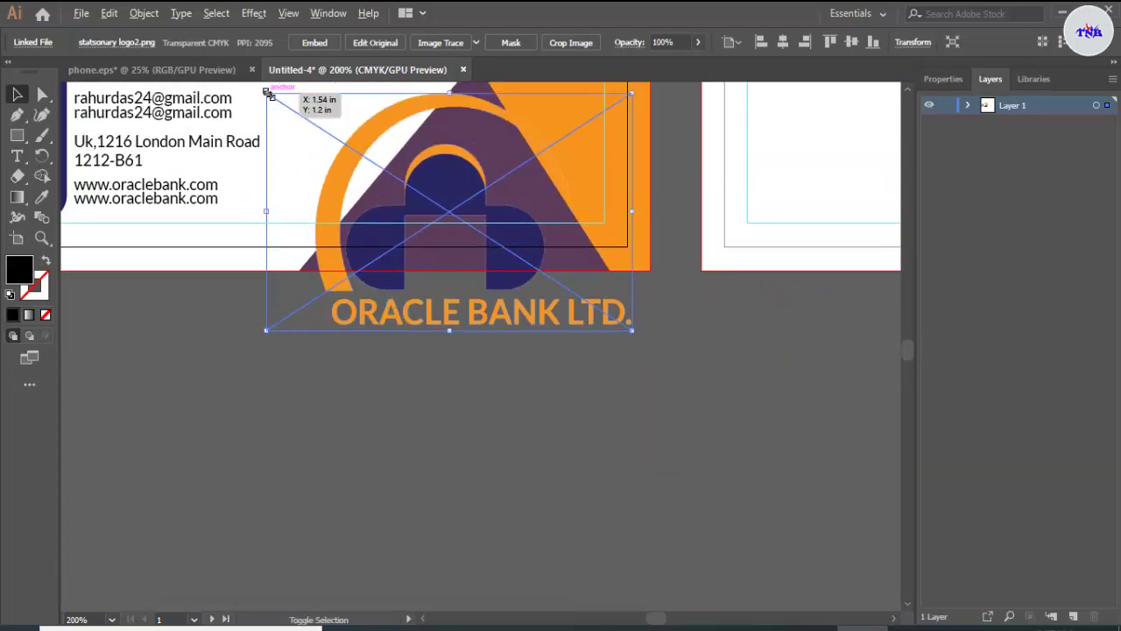
{"action": "left_click_drag", "start_coordinate": [267, 93], "coordinate": [367, 160]}
{"action": "left_click_drag", "start_coordinate": [454, 207], "coordinate": [467, 158]}
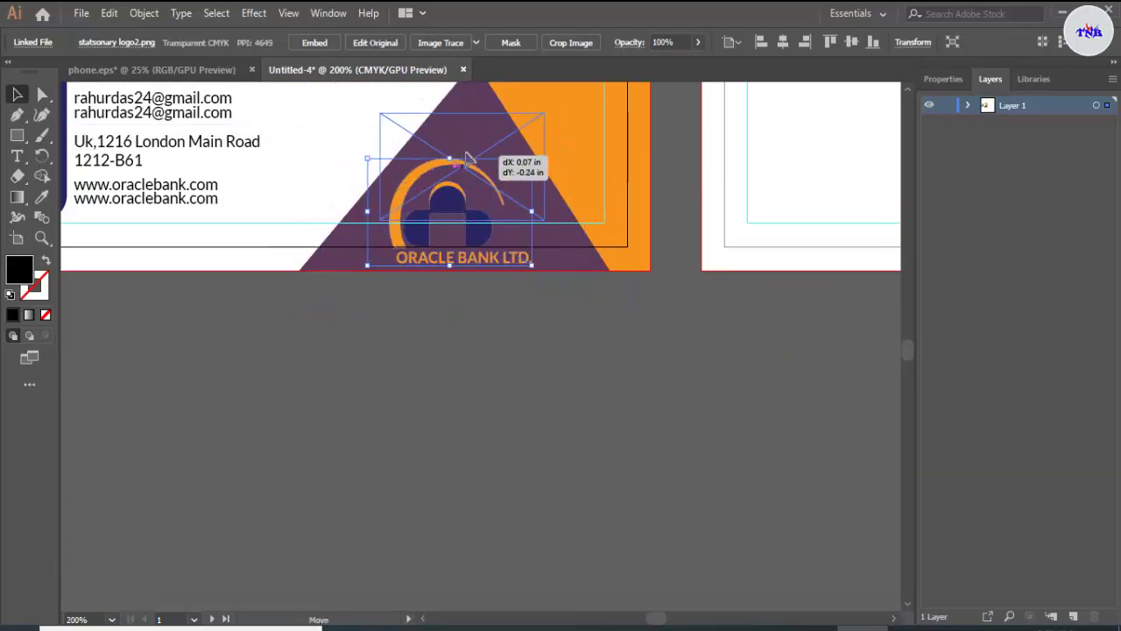
{"action": "left_click", "coordinate": [480, 386]}
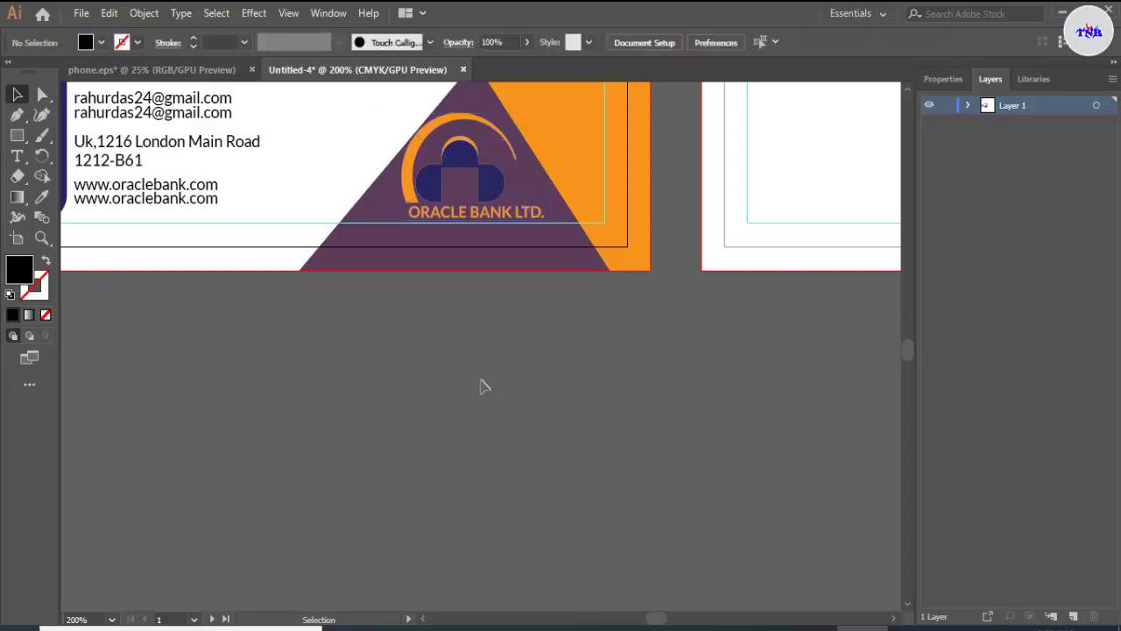
{"action": "scroll", "coordinate": [473, 385], "scroll_direction": "down", "scroll_amount": 2}
{"action": "scroll", "coordinate": [473, 386], "scroll_direction": "down", "scroll_amount": 1}
{"action": "scroll", "coordinate": [455, 359], "scroll_direction": "up", "scroll_amount": 1}
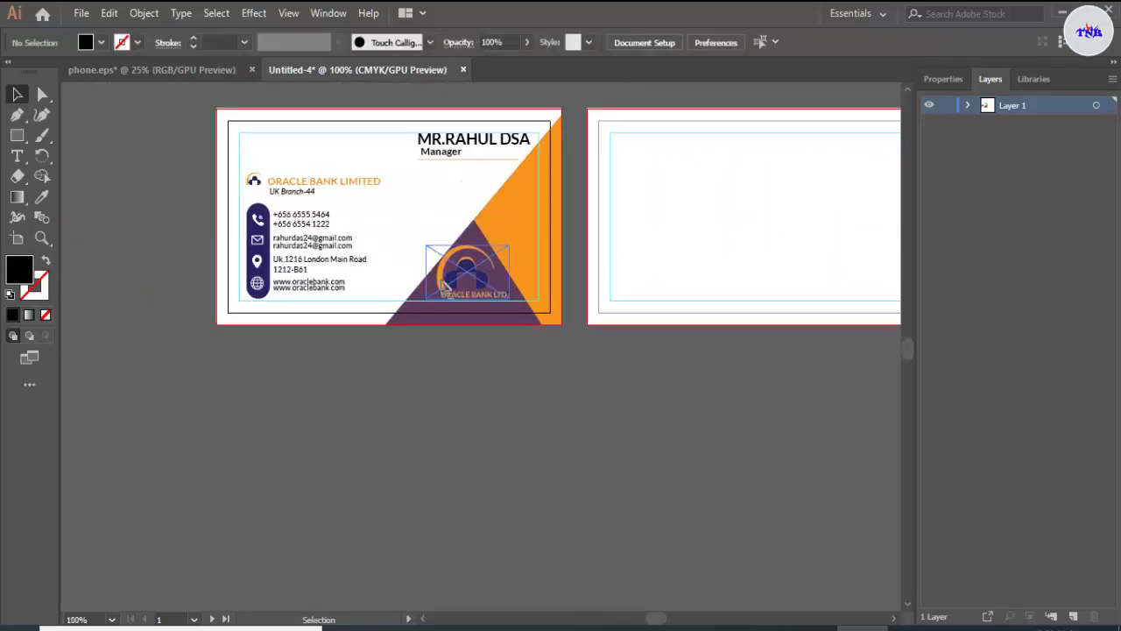
Alt-drag a logo copy onto the back card, enlarge it within the safe margins and nudge it down.
{"action": "left_click_drag", "start_coordinate": [462, 280], "coordinate": [746, 234]}
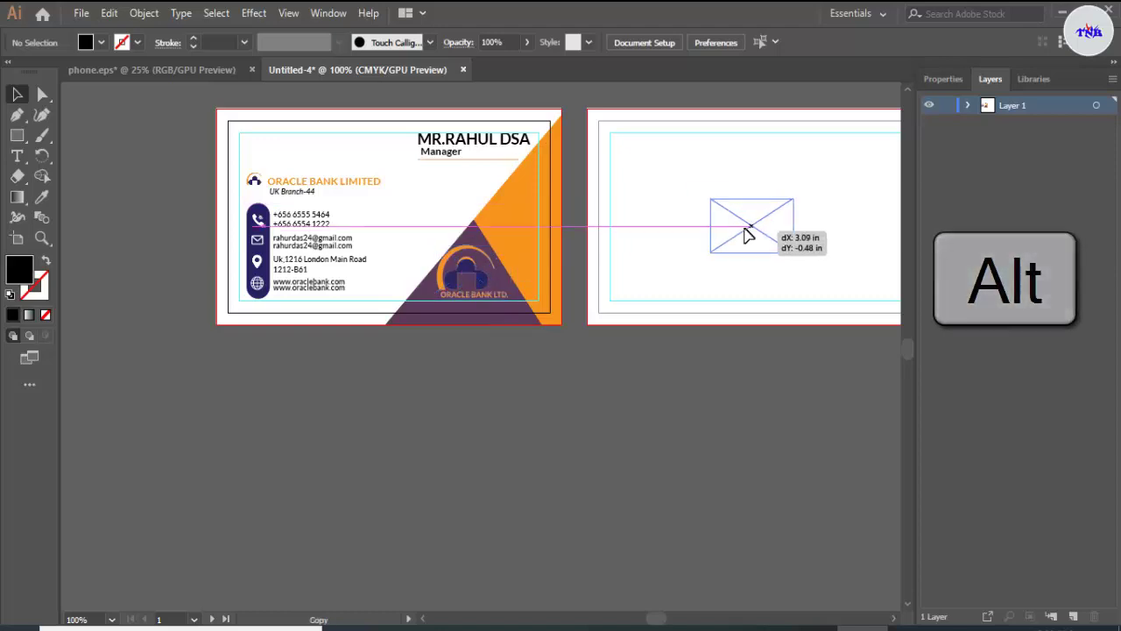
{"action": "left_click_drag", "start_coordinate": [654, 618], "coordinate": [660, 618]}
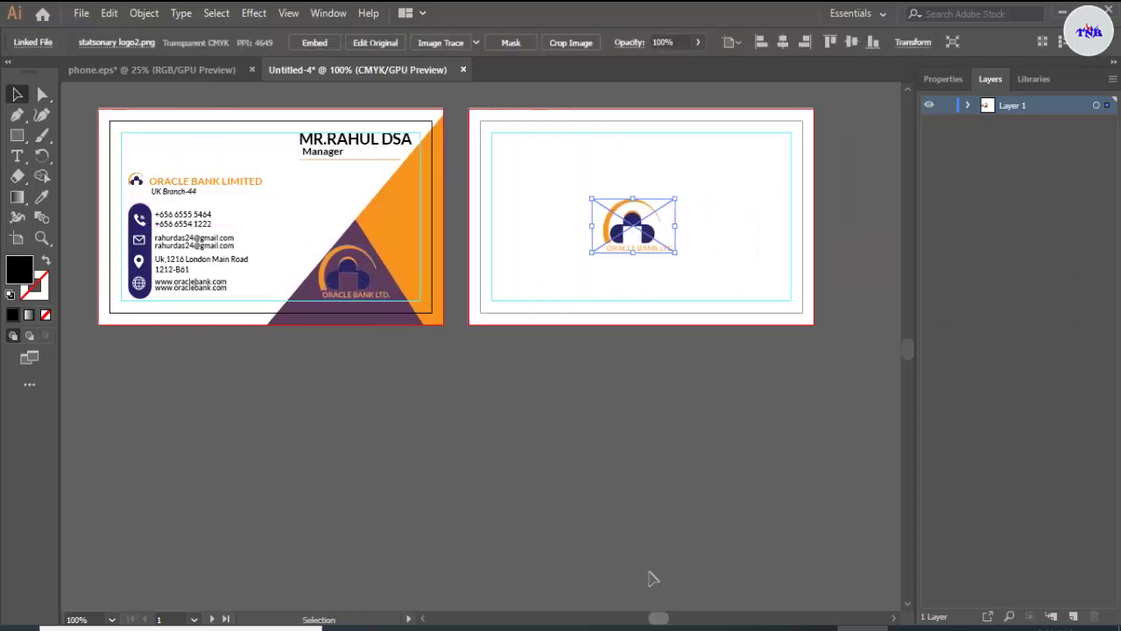
{"action": "left_click_drag", "start_coordinate": [676, 252], "coordinate": [768, 304]}
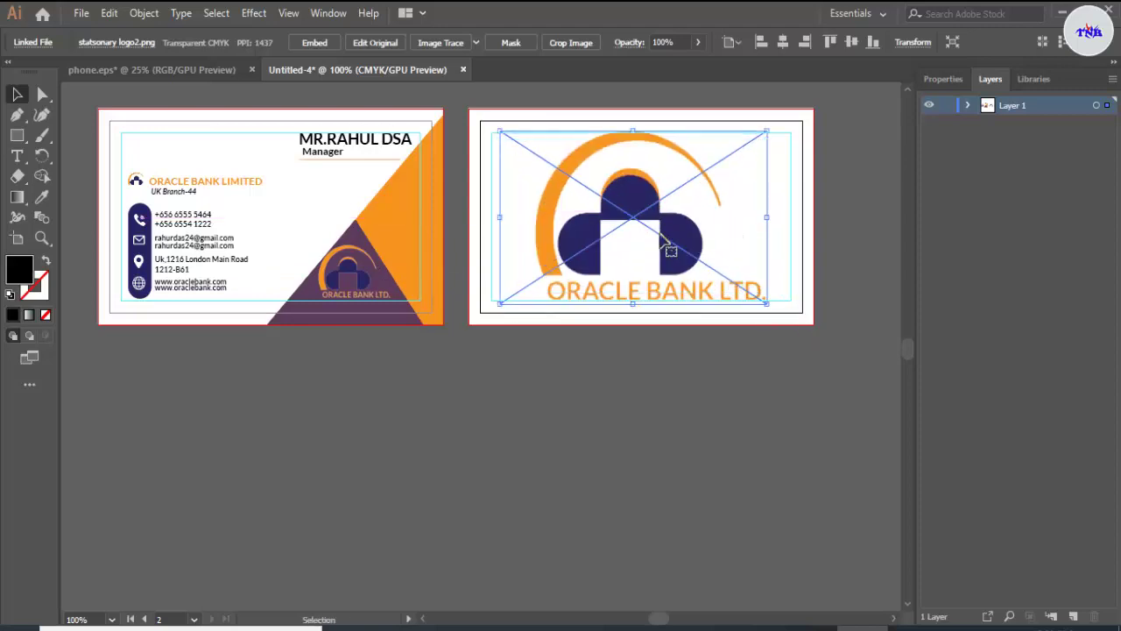
{"action": "left_click", "coordinate": [635, 320]}
{"action": "left_click", "coordinate": [633, 200]}
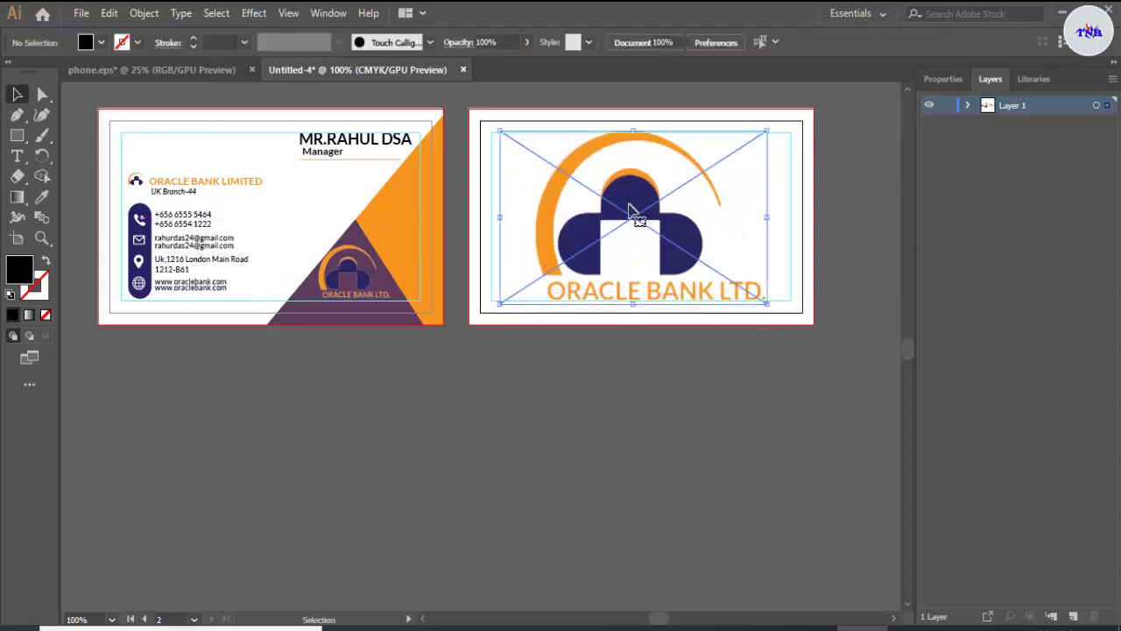
{"action": "left_click_drag", "start_coordinate": [501, 129], "coordinate": [504, 133]}
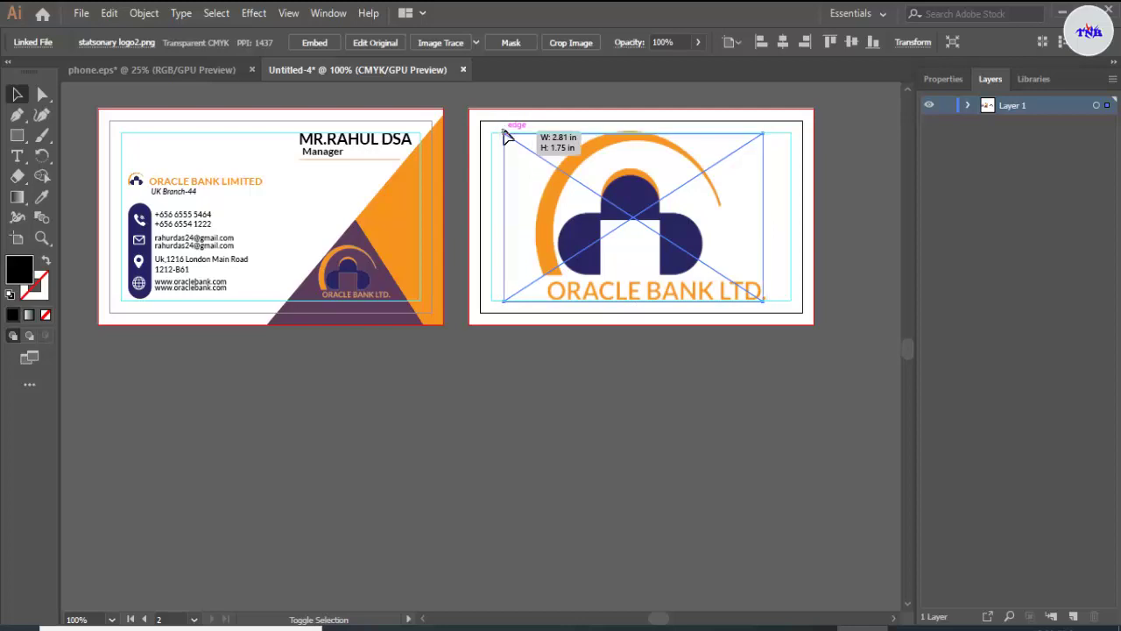
{"action": "left_click", "coordinate": [776, 214]}
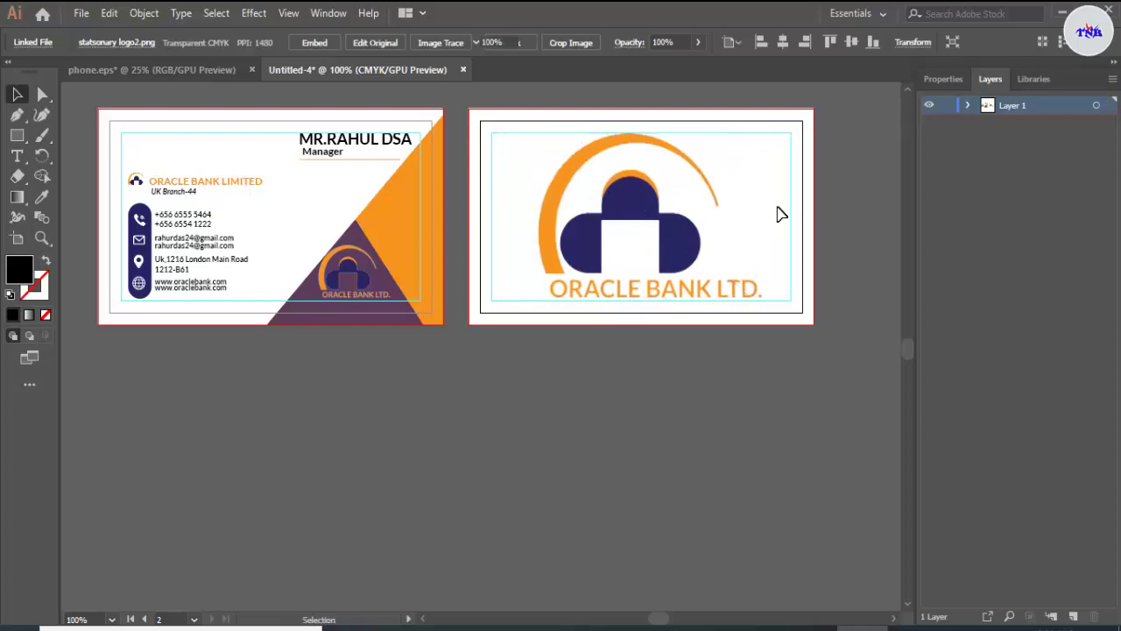
{"action": "left_click", "coordinate": [713, 221]}
{"action": "scroll", "coordinate": [605, 403], "scroll_direction": "up", "scroll_amount": 1}
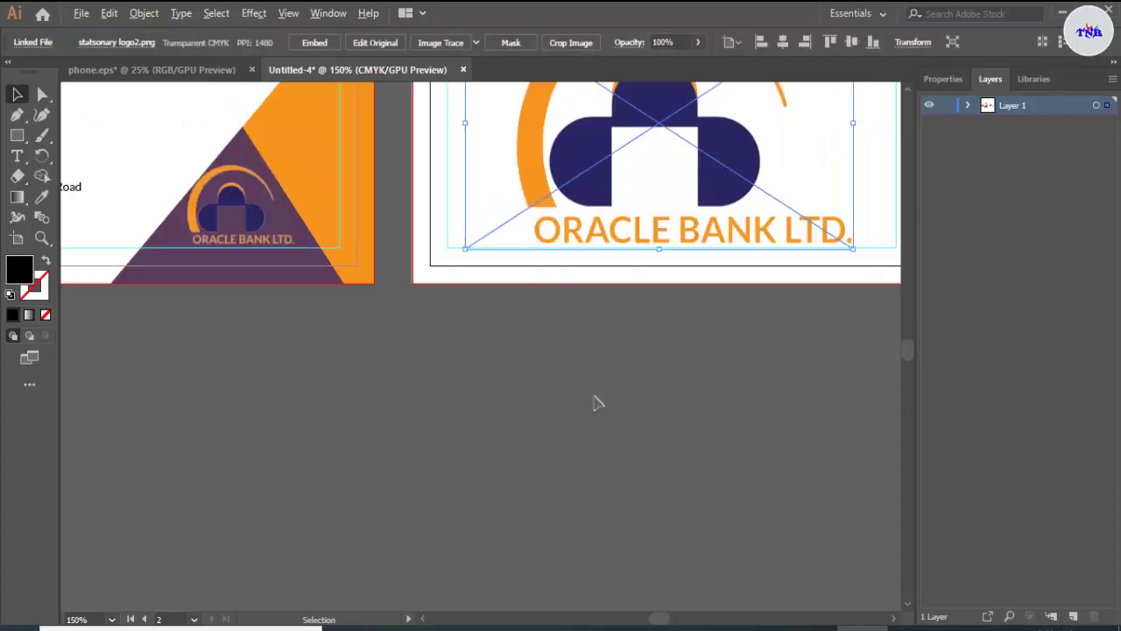
{"action": "scroll", "coordinate": [668, 352], "scroll_direction": "up", "scroll_amount": 1}
{"action": "left_click_drag", "start_coordinate": [717, 187], "coordinate": [717, 191]}
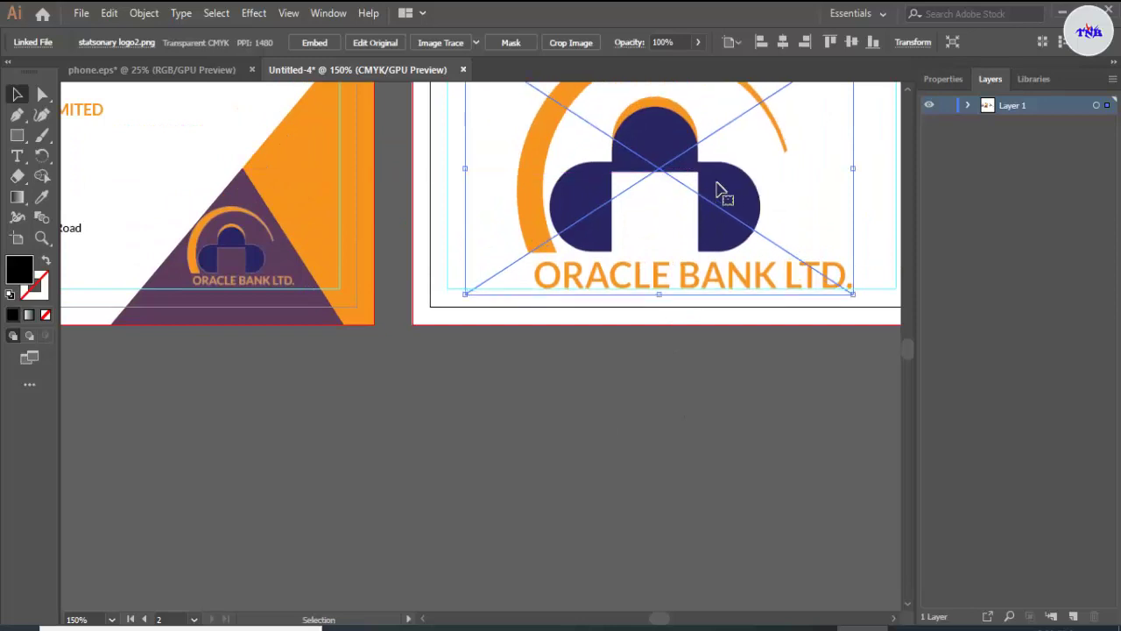
{"action": "left_click", "coordinate": [696, 412]}
Select all artwork on both cards, ungroup it and unlock all locked objects.
{"action": "scroll", "coordinate": [674, 399], "scroll_direction": "down", "scroll_amount": 2}
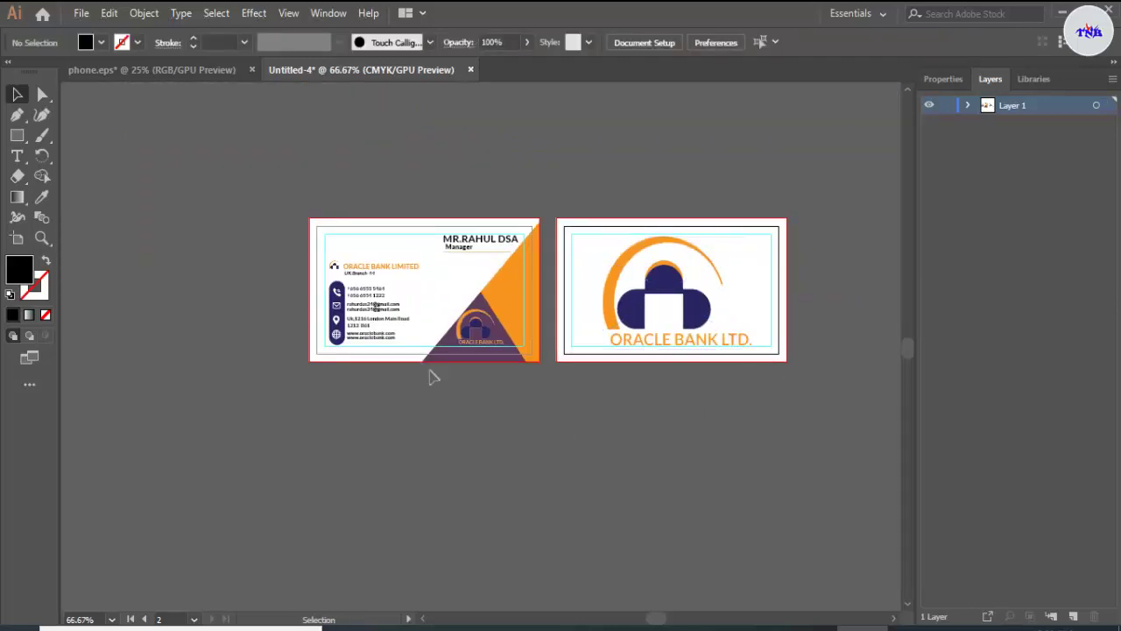
{"action": "scroll", "coordinate": [438, 372], "scroll_direction": "up", "scroll_amount": 1}
{"action": "scroll", "coordinate": [440, 380], "scroll_direction": "down", "scroll_amount": 1}
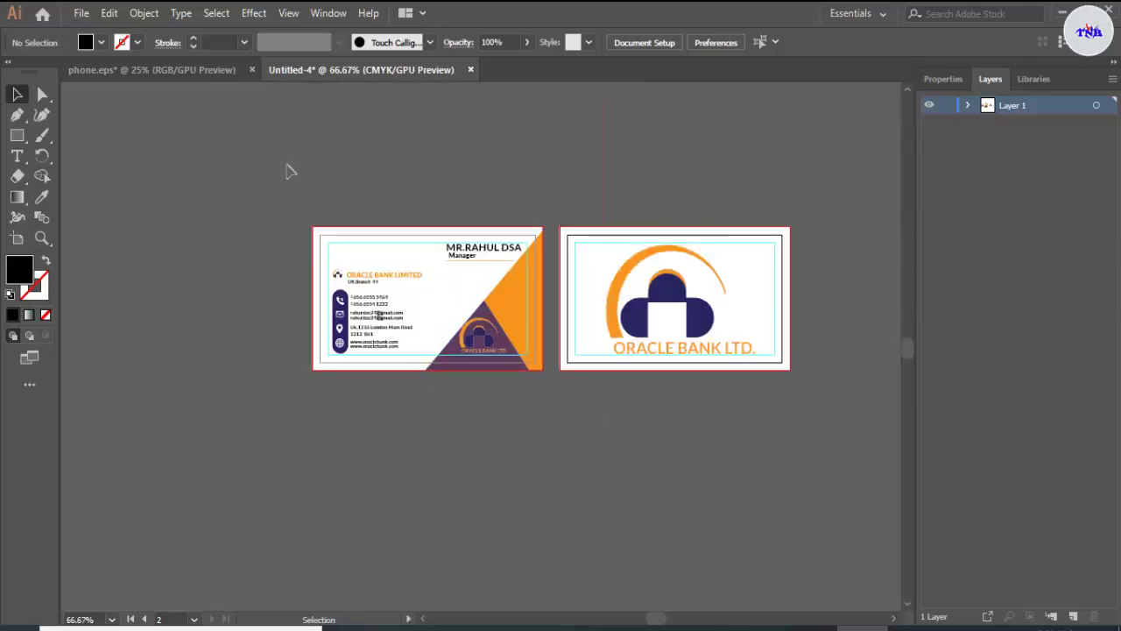
{"action": "left_click_drag", "start_coordinate": [289, 170], "coordinate": [805, 434]}
{"action": "left_click", "coordinate": [145, 13]}
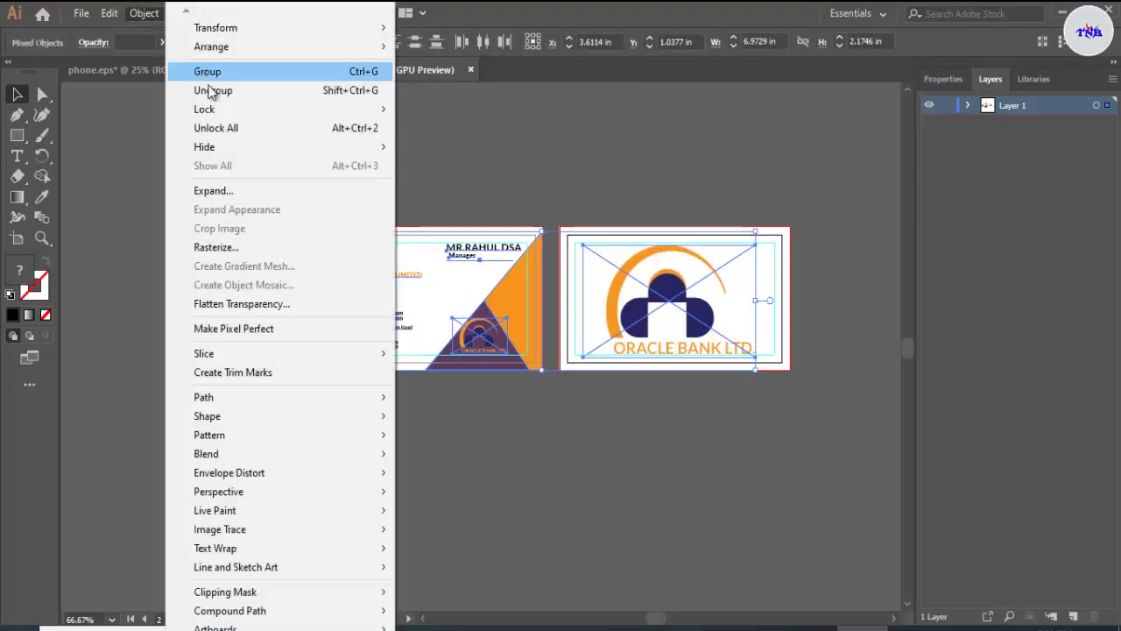
{"action": "left_click", "coordinate": [213, 90]}
{"action": "left_click", "coordinate": [145, 13]}
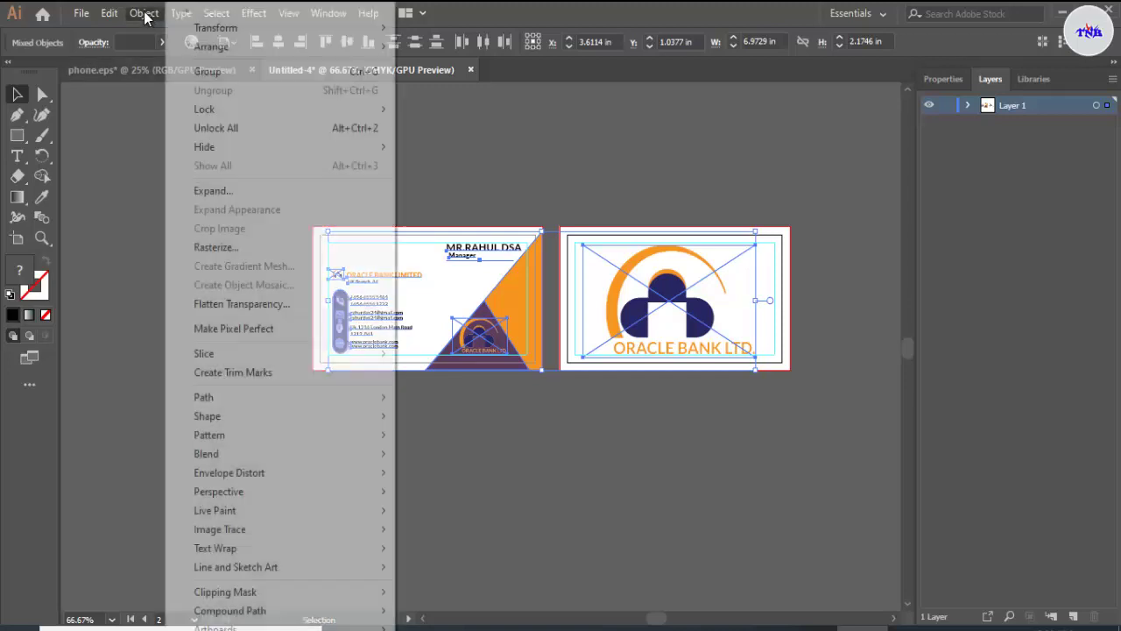
{"action": "left_click", "coordinate": [208, 128]}
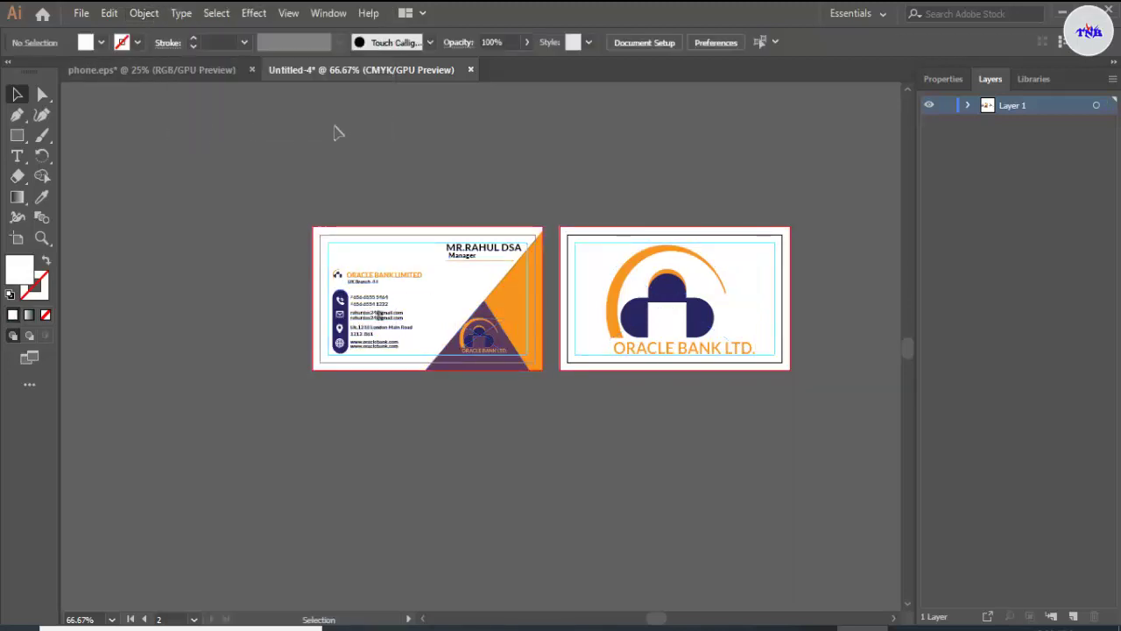
Select all the front card artwork and copy it with Edit > Copy.
{"action": "scroll", "coordinate": [331, 143], "scroll_direction": "up", "scroll_amount": 1}
{"action": "scroll", "coordinate": [394, 170], "scroll_direction": "up", "scroll_amount": 1}
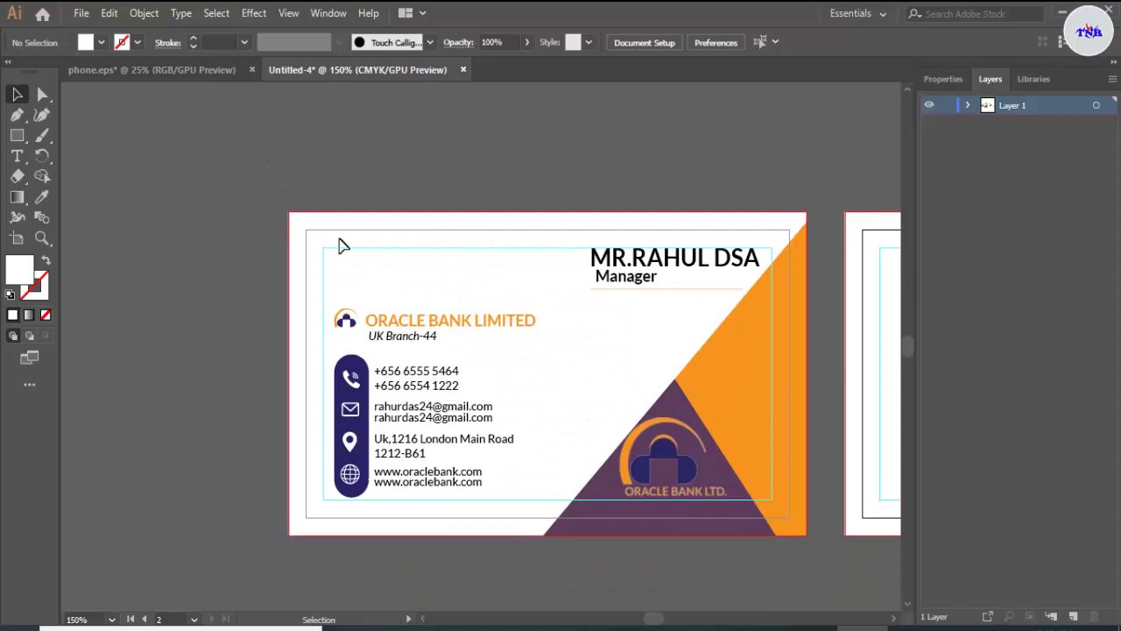
{"action": "key", "text": "ctrl+a"}
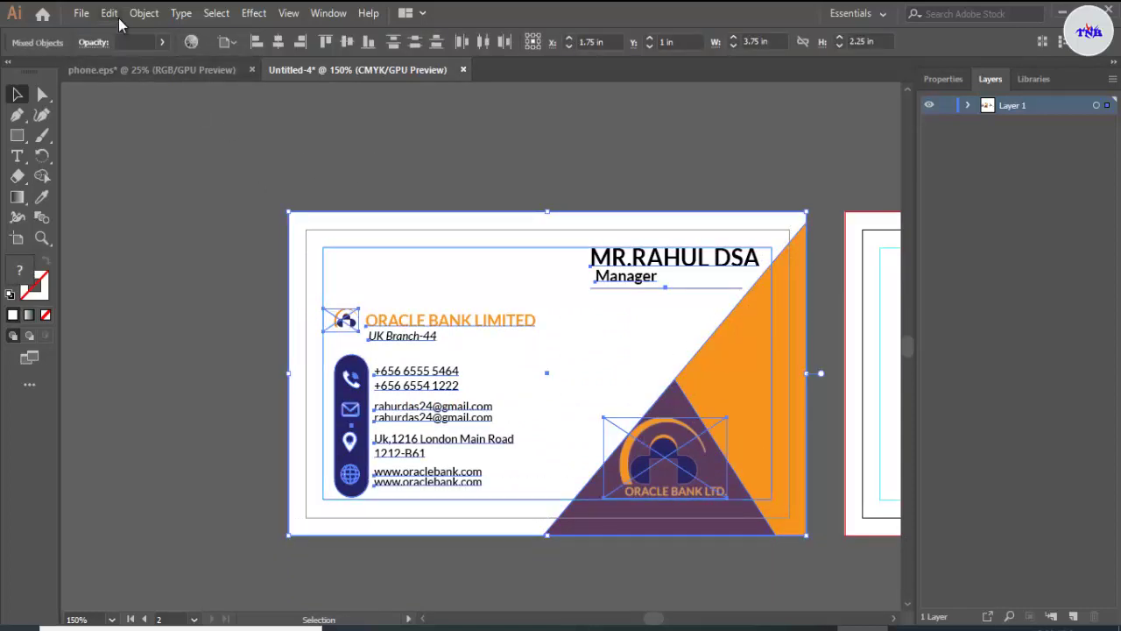
{"action": "left_click", "coordinate": [110, 13]}
{"action": "left_click", "coordinate": [144, 94]}
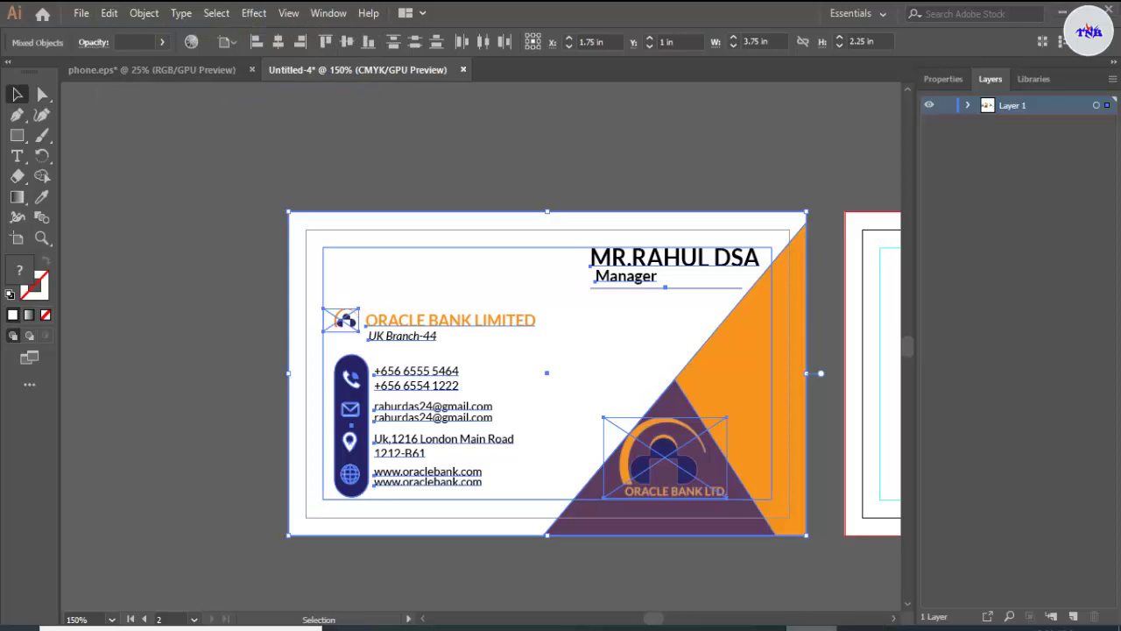
Switch to the maximised Photoshop mockup and open the Business card smart object, dismissing Missing Fonts.
{"action": "key", "text": "alt+Tab"}
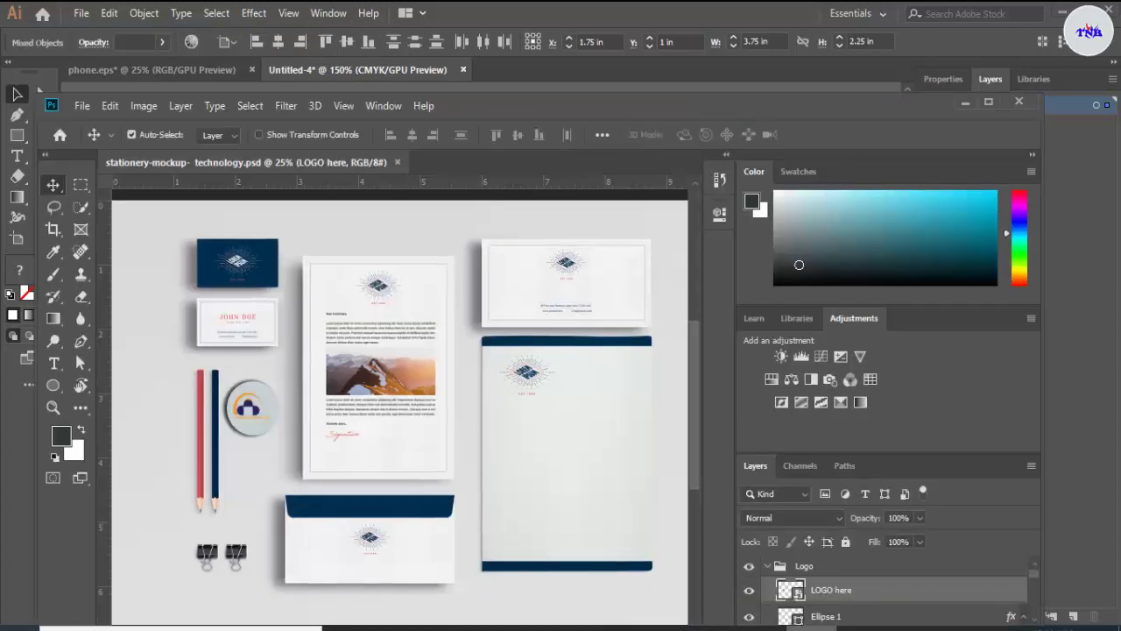
{"action": "left_click", "coordinate": [988, 102]}
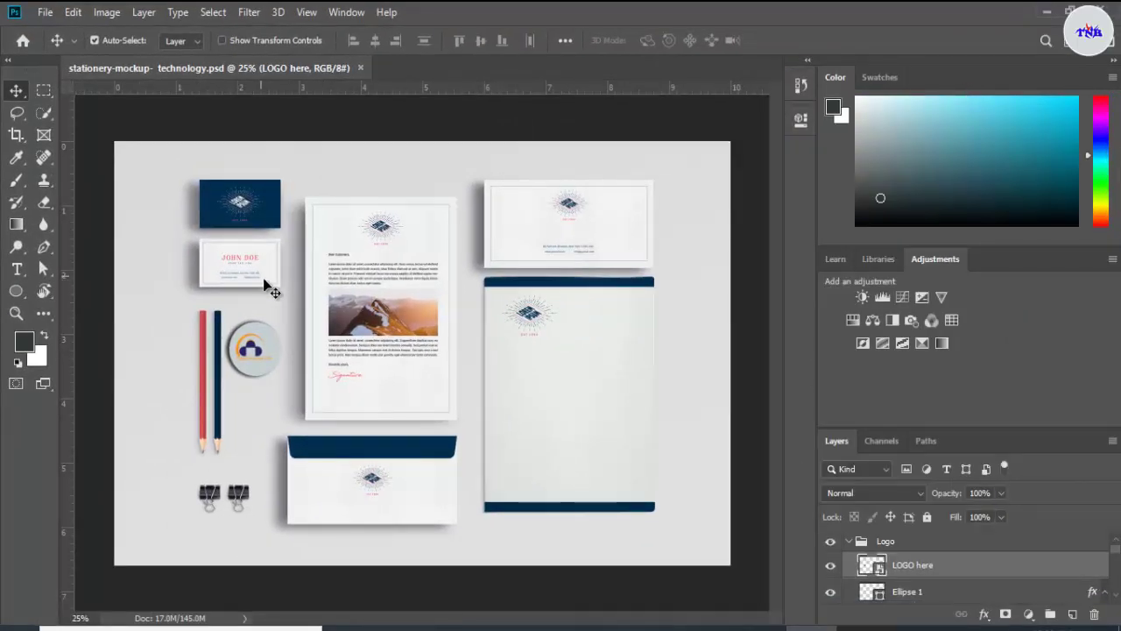
{"action": "left_click", "coordinate": [270, 282]}
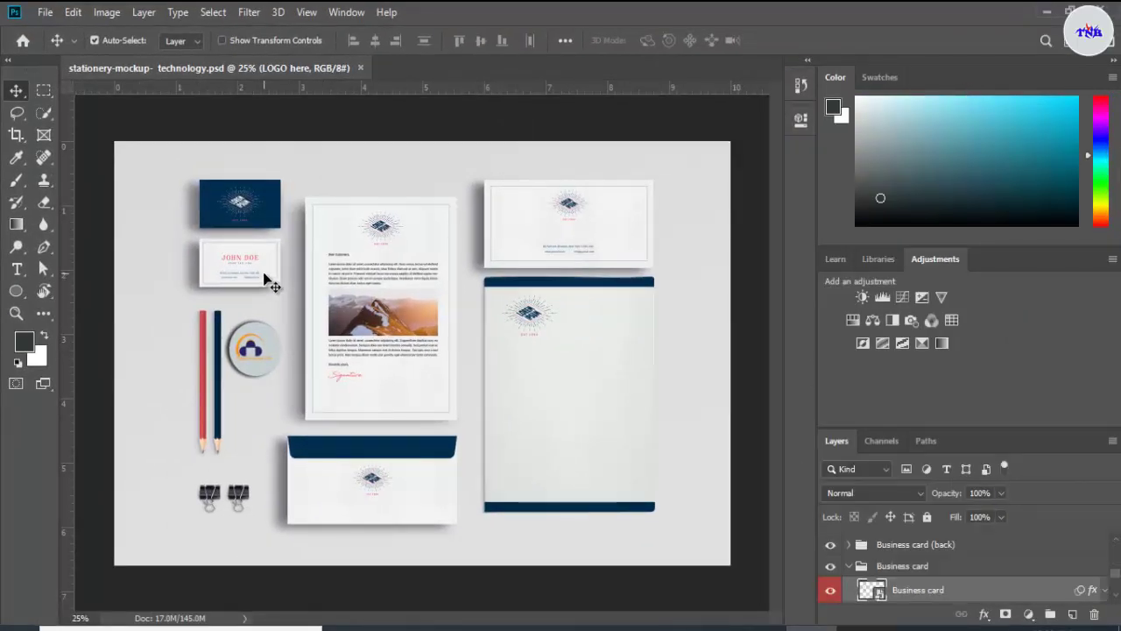
{"action": "double_click", "coordinate": [872, 590]}
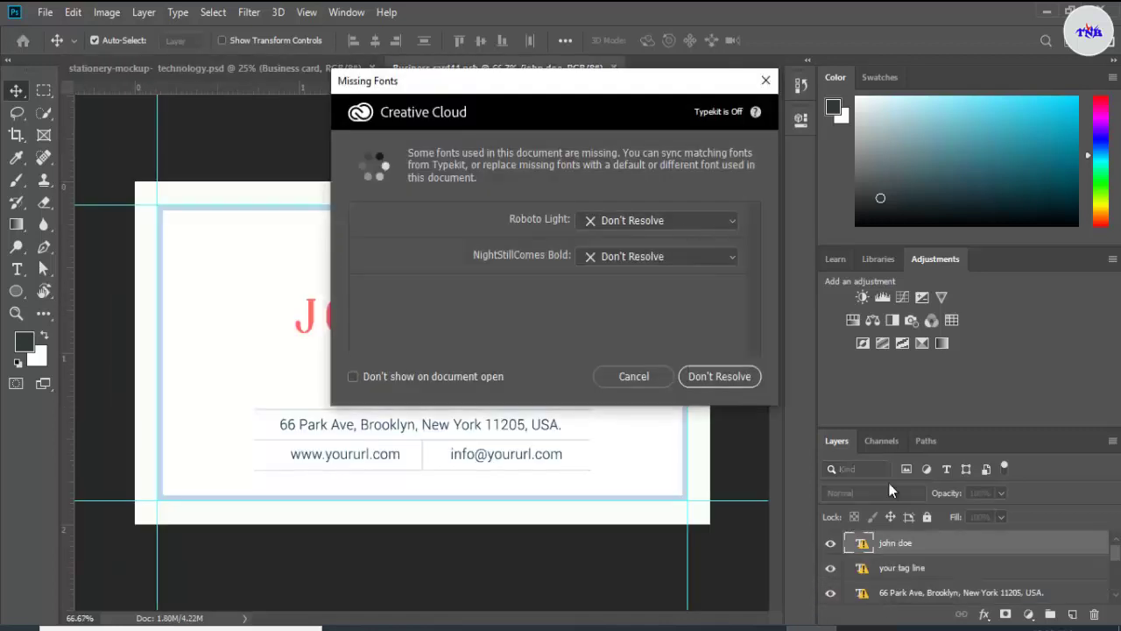
{"action": "left_click", "coordinate": [766, 80]}
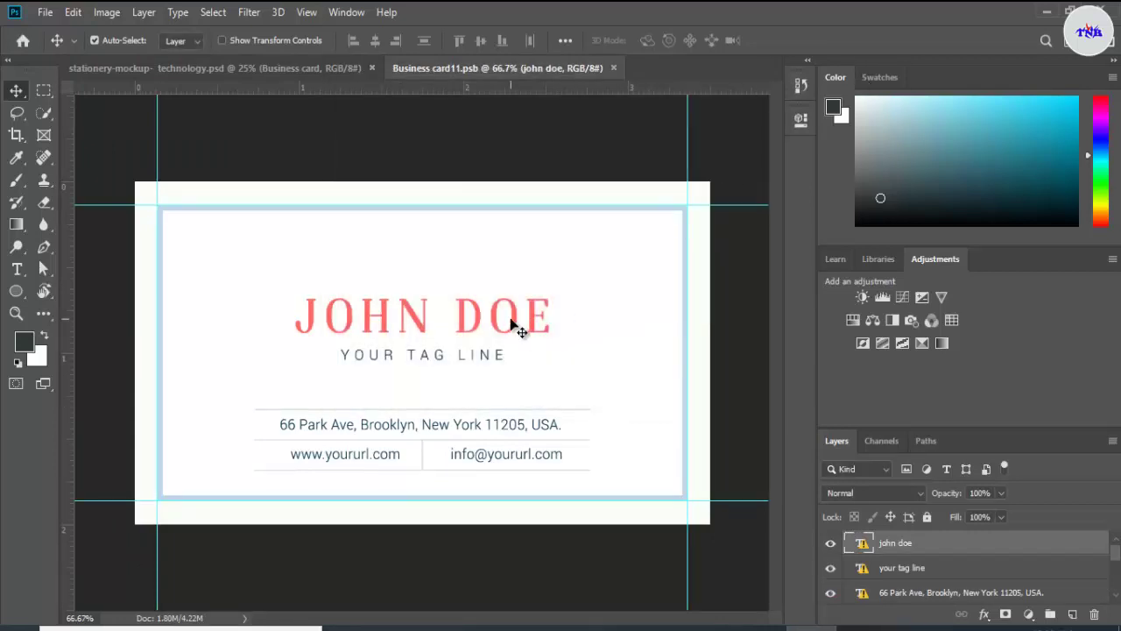
{"action": "scroll", "coordinate": [862, 569], "scroll_direction": "down", "scroll_amount": 5}
{"action": "scroll", "coordinate": [863, 569], "scroll_direction": "up", "scroll_amount": 3}
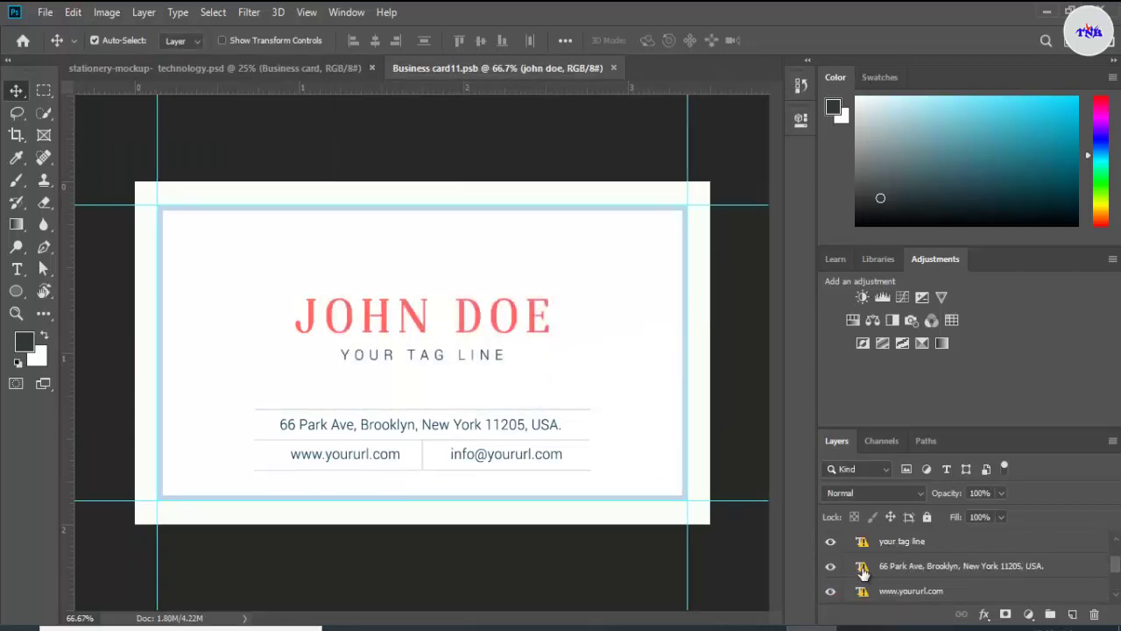
{"action": "scroll", "coordinate": [862, 570], "scroll_direction": "up", "scroll_amount": 2}
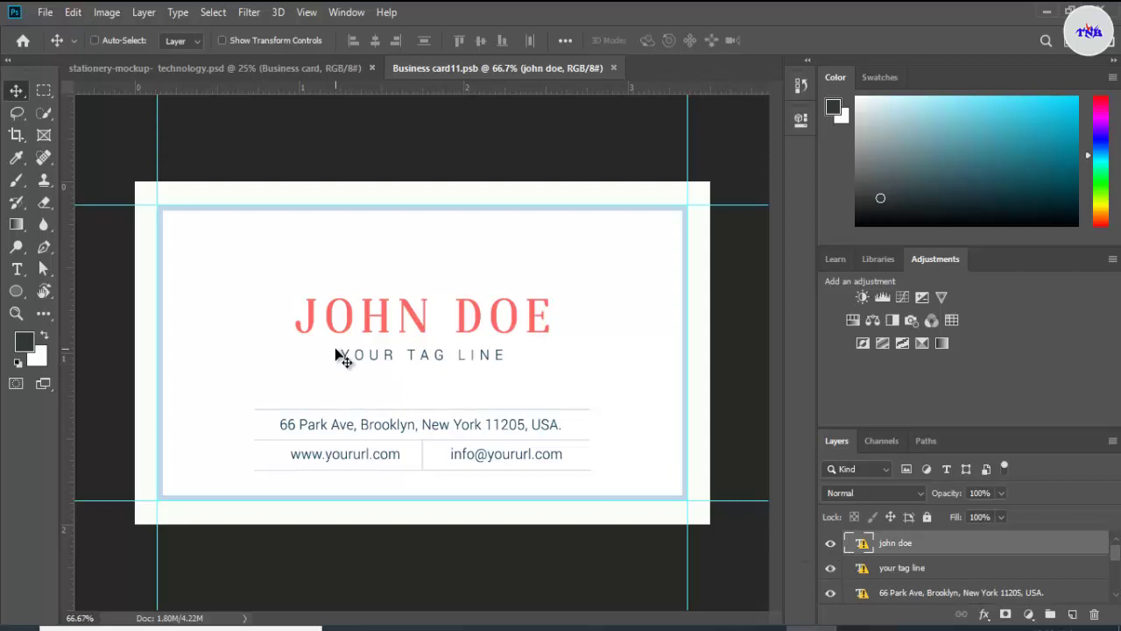
Paste the Oracle Bank front design as a Smart Object, scale it to fill the card, and save.
{"action": "key", "text": "ctrl+v"}
{"action": "left_click", "coordinate": [628, 195]}
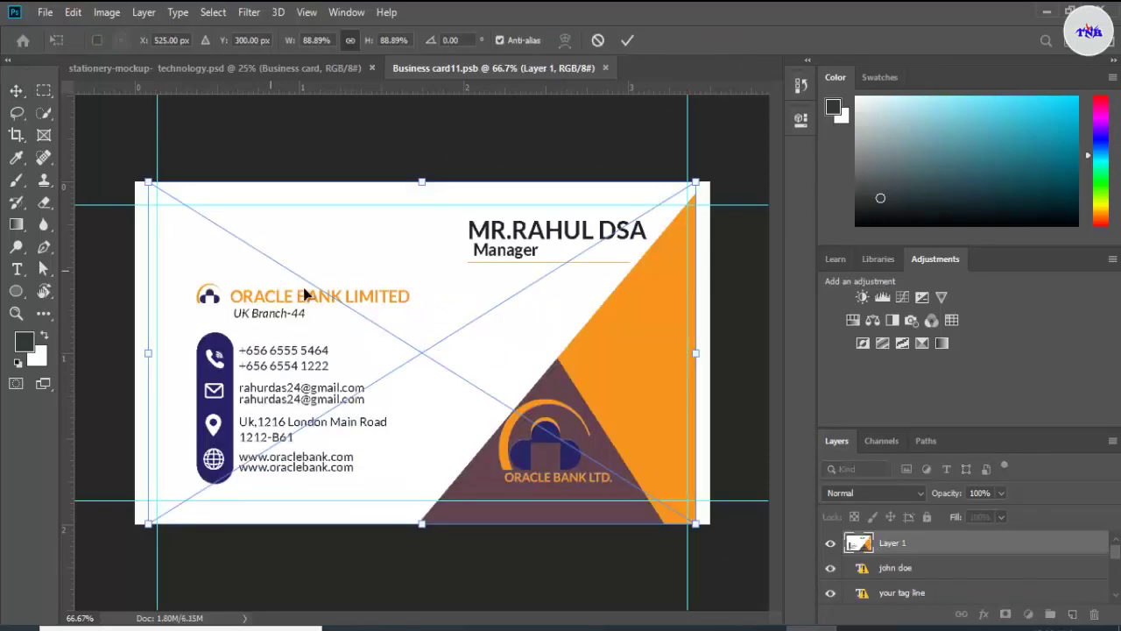
{"action": "left_click_drag", "start_coordinate": [712, 541], "coordinate": [726, 549]}
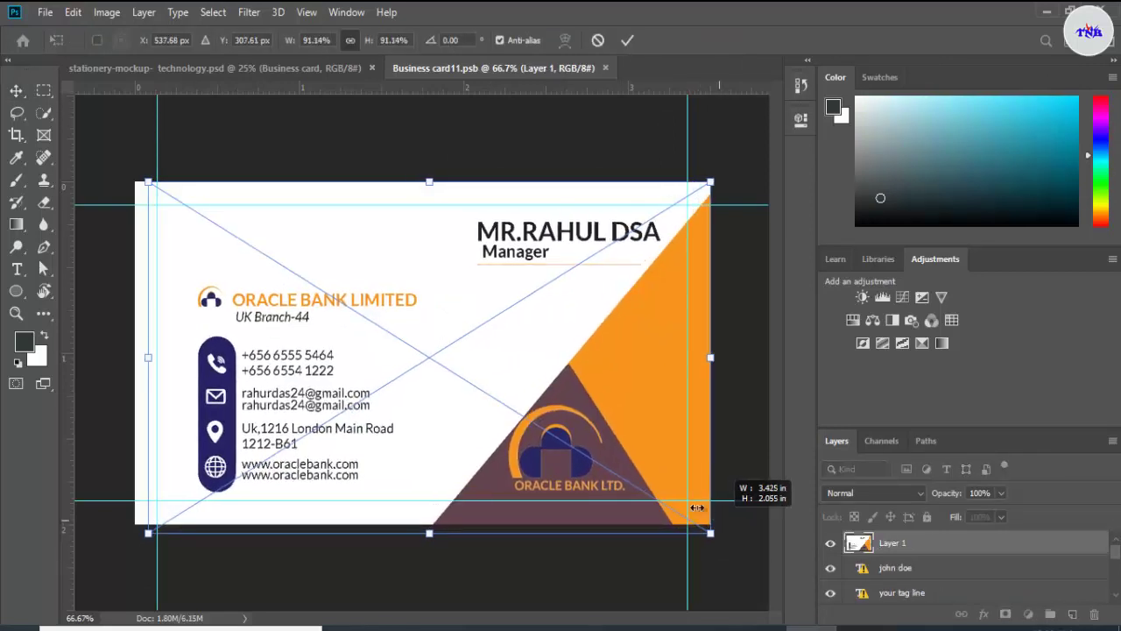
{"action": "left_click_drag", "start_coordinate": [147, 184], "coordinate": [134, 174]}
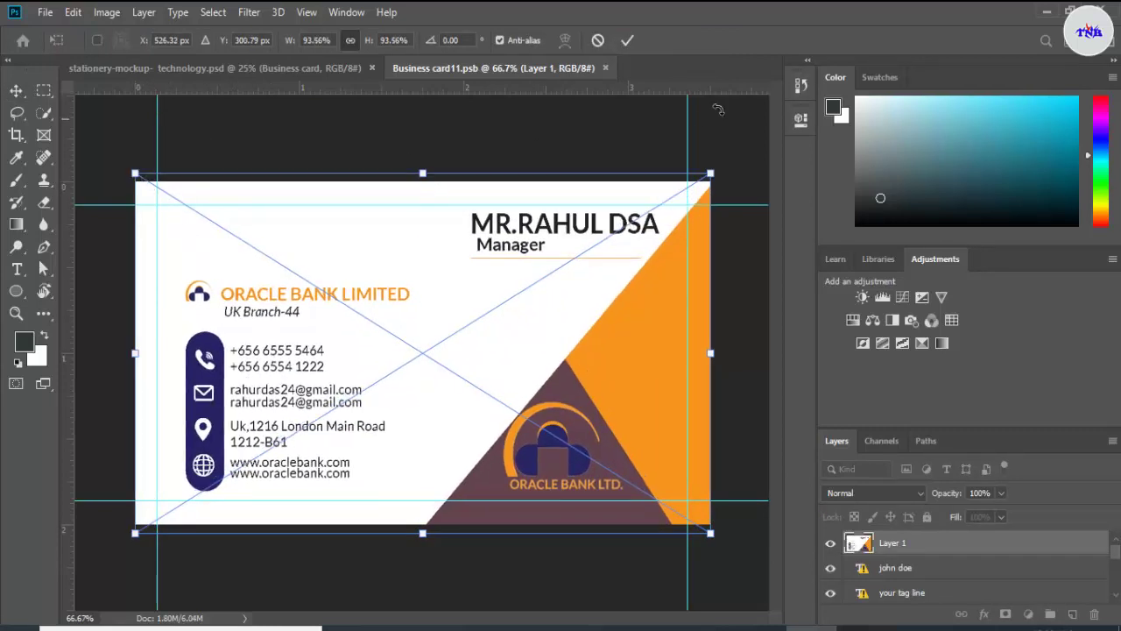
{"action": "left_click", "coordinate": [627, 40]}
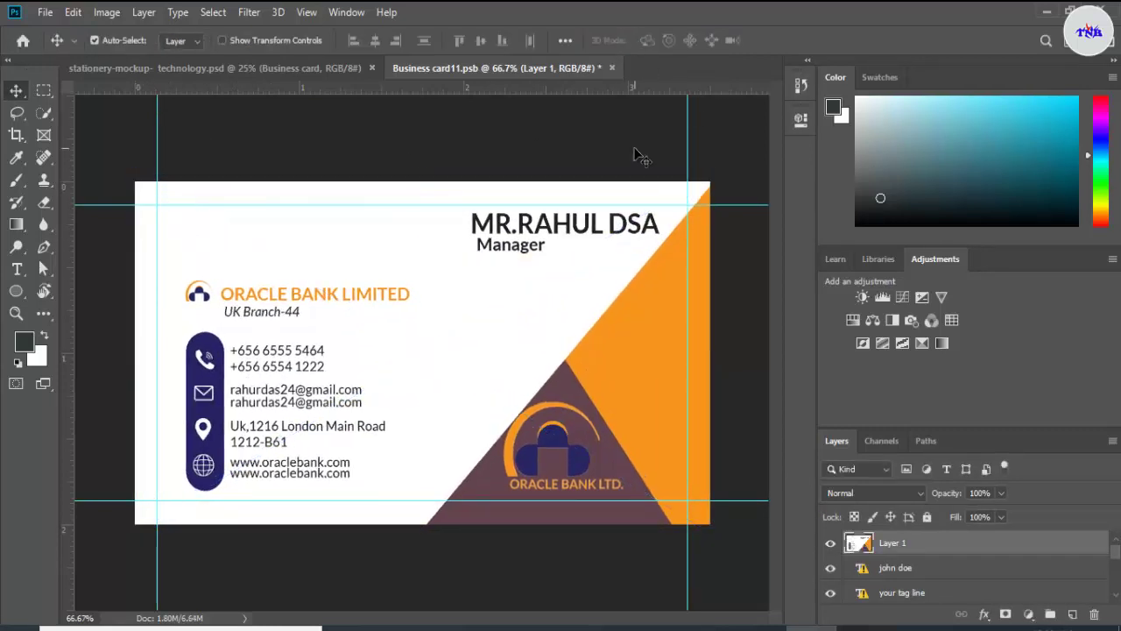
{"action": "key", "text": "ctrl+s"}
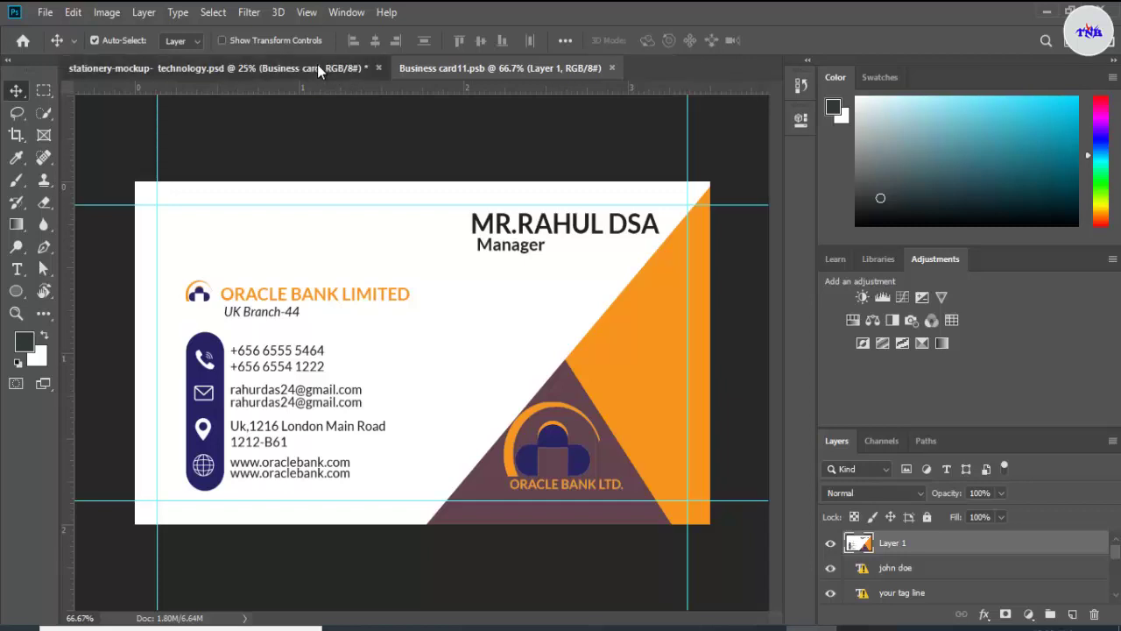
Open the Business card (back) smart object from the mockup, dismissing the Missing Fonts warning.
{"action": "left_click", "coordinate": [316, 68]}
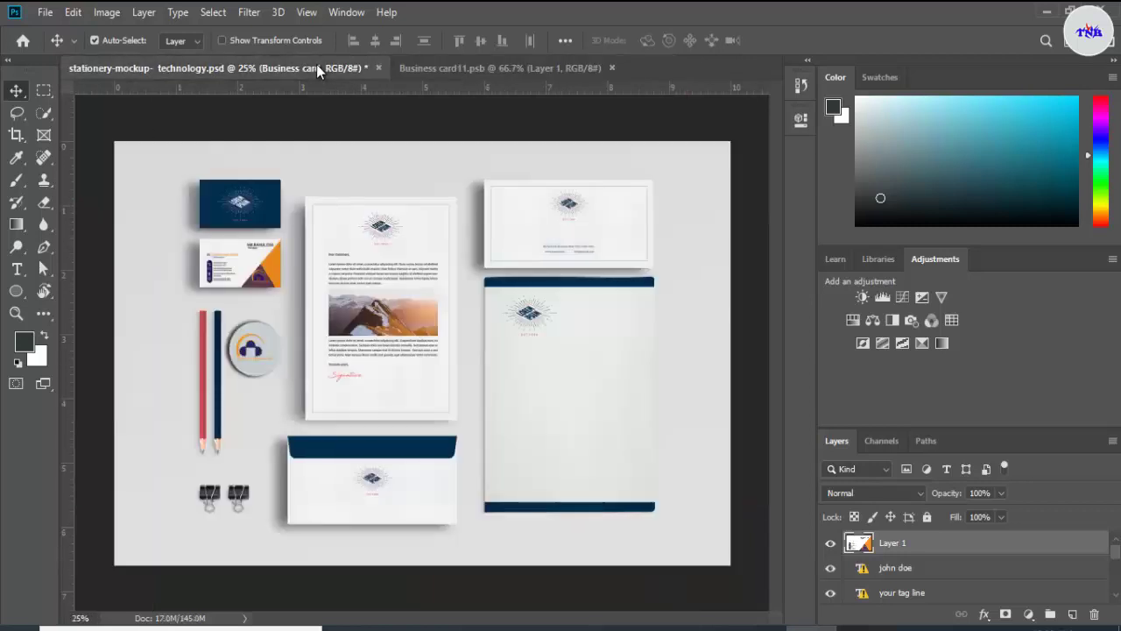
{"action": "left_click", "coordinate": [279, 225]}
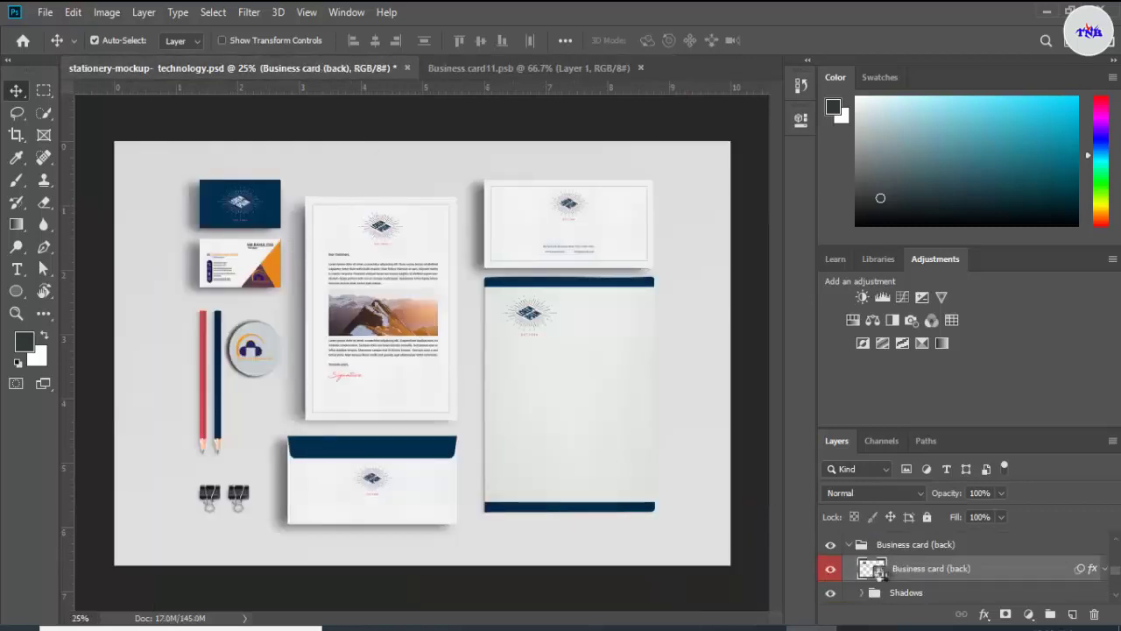
{"action": "double_click", "coordinate": [874, 571]}
{"action": "left_click", "coordinate": [798, 81]}
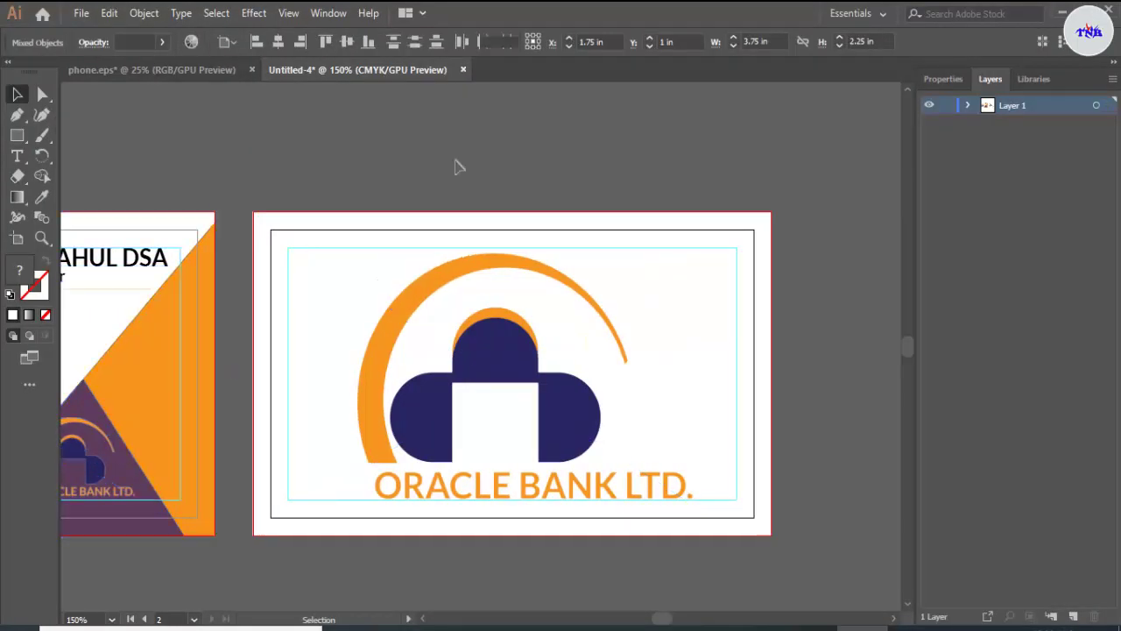
Select the Oracle Bank logo artboard in Illustrator and copy it.
{"action": "left_click_drag", "start_coordinate": [364, 182], "coordinate": [718, 528]}
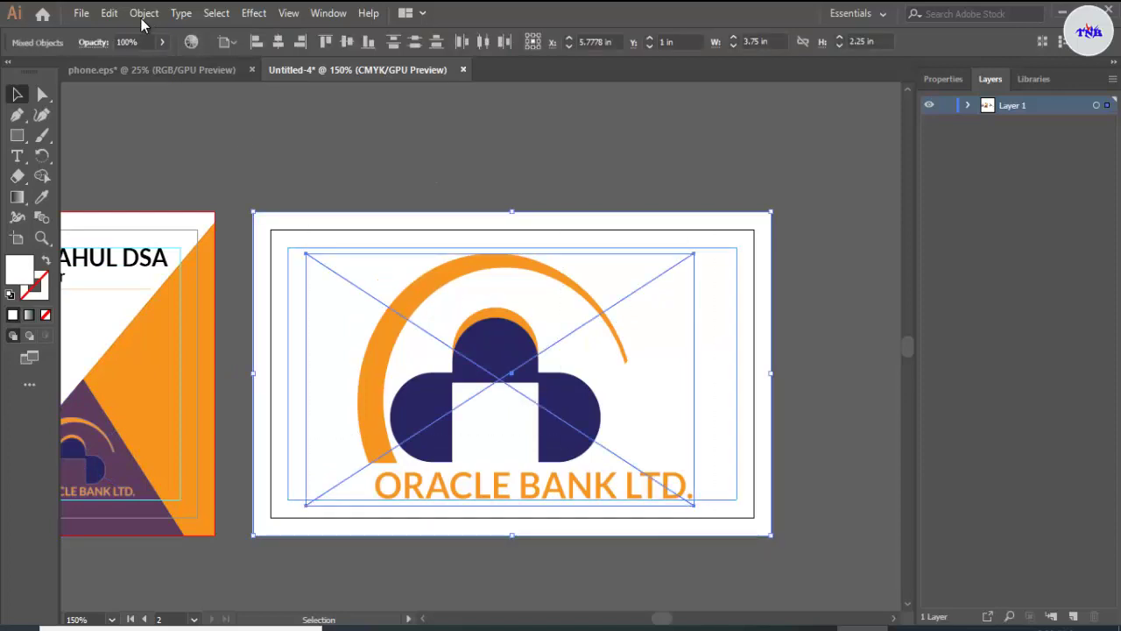
{"action": "left_click", "coordinate": [106, 13]}
{"action": "left_click", "coordinate": [149, 94]}
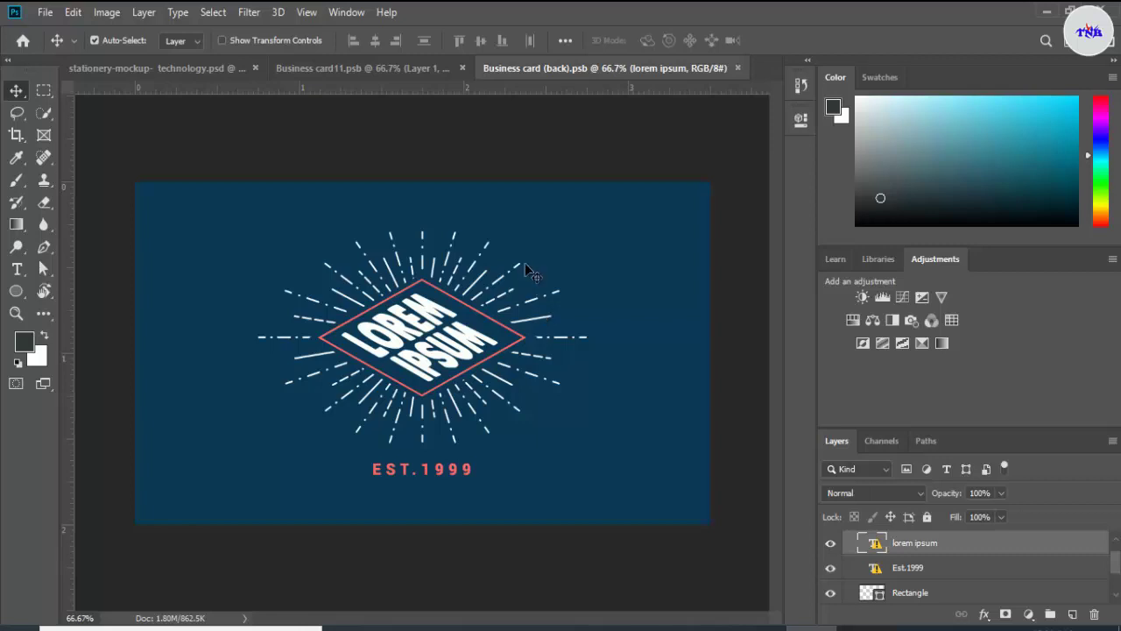
Paste the logo as a Smart Object, stretch it over the back card, save, and return to the mockup.
{"action": "key", "text": "ctrl+v"}
{"action": "left_click", "coordinate": [628, 168]}
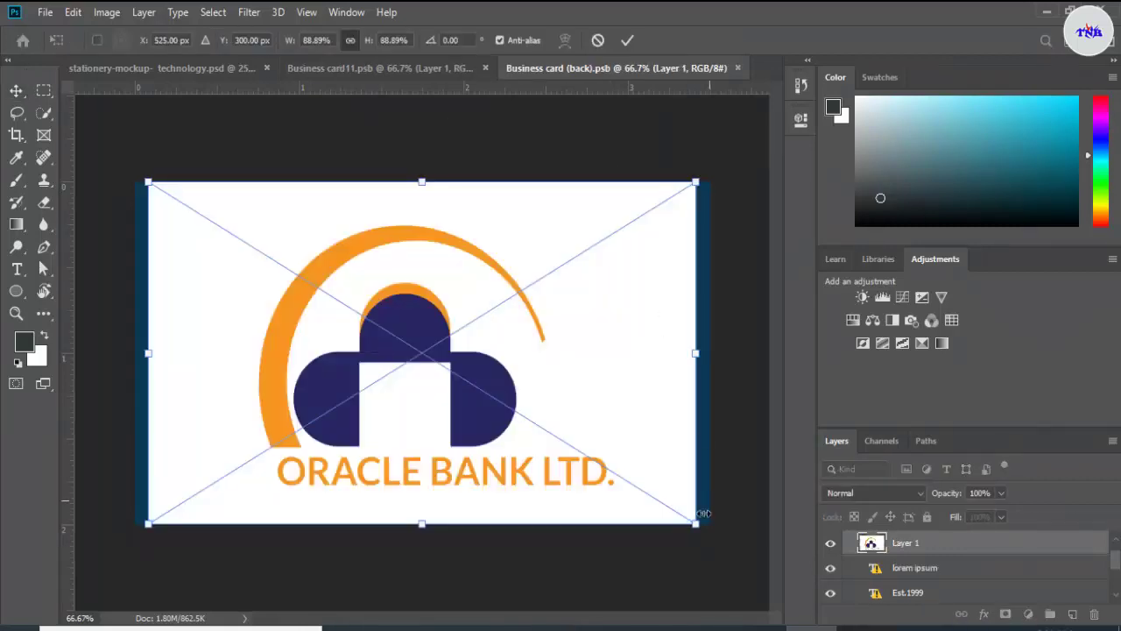
{"action": "left_click_drag", "start_coordinate": [698, 525], "coordinate": [716, 533]}
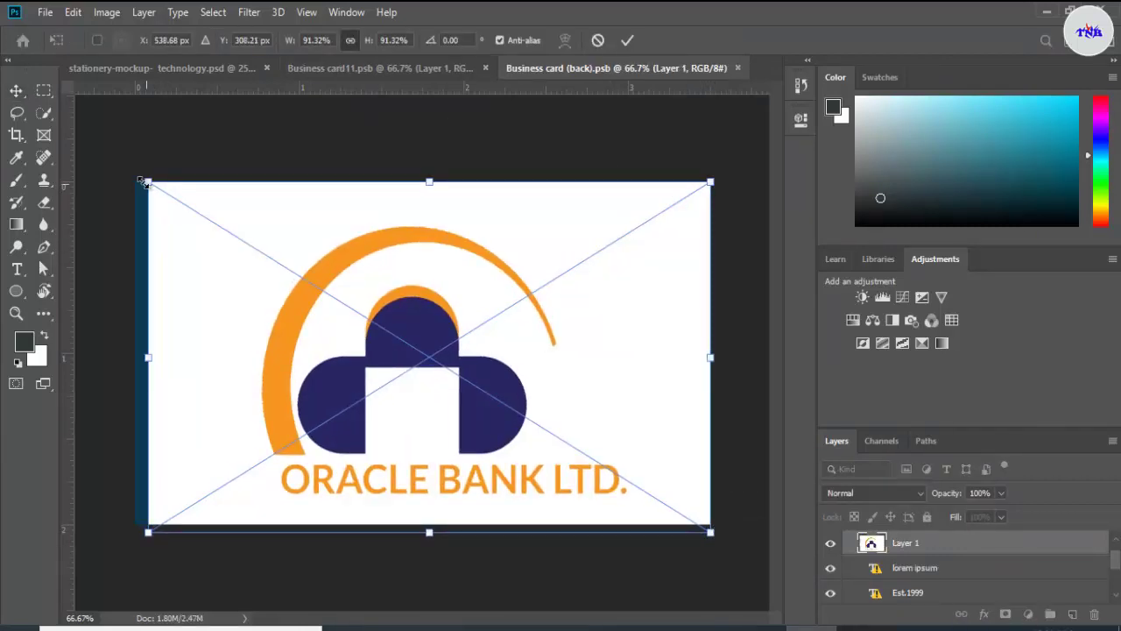
{"action": "left_click_drag", "start_coordinate": [145, 181], "coordinate": [134, 173]}
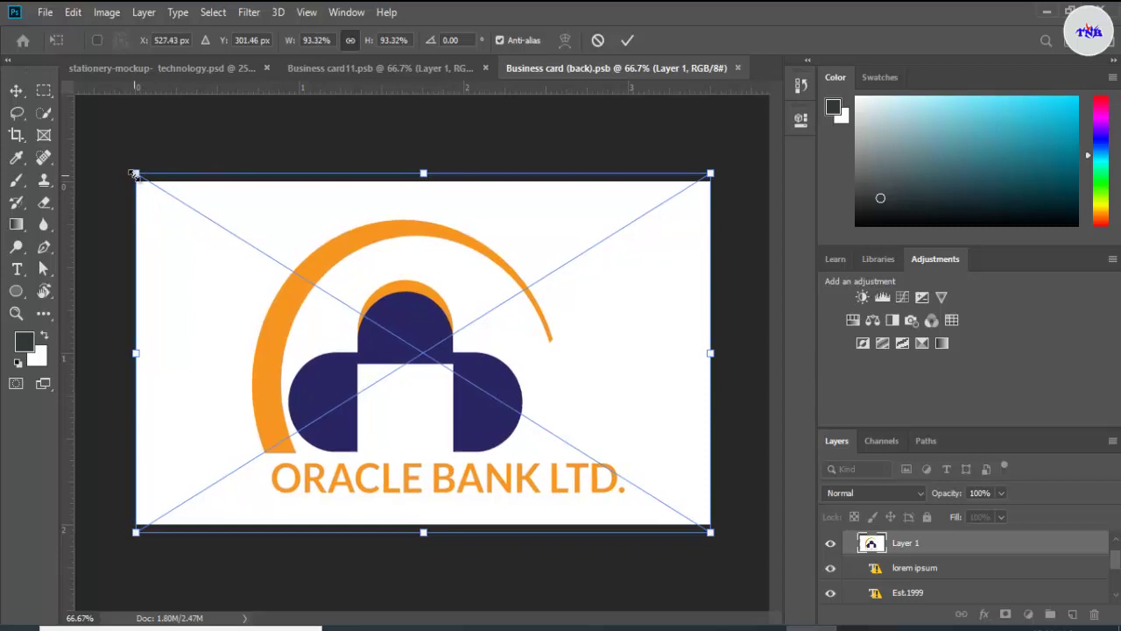
{"action": "left_click", "coordinate": [627, 40]}
{"action": "key", "text": "ctrl+s"}
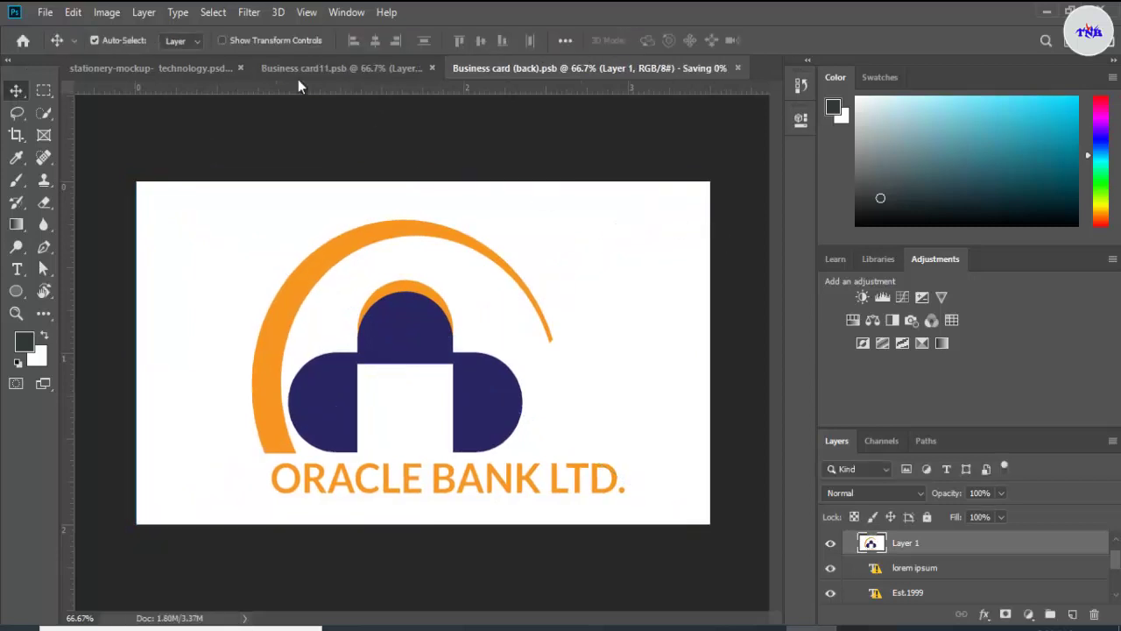
{"action": "left_click", "coordinate": [198, 68]}
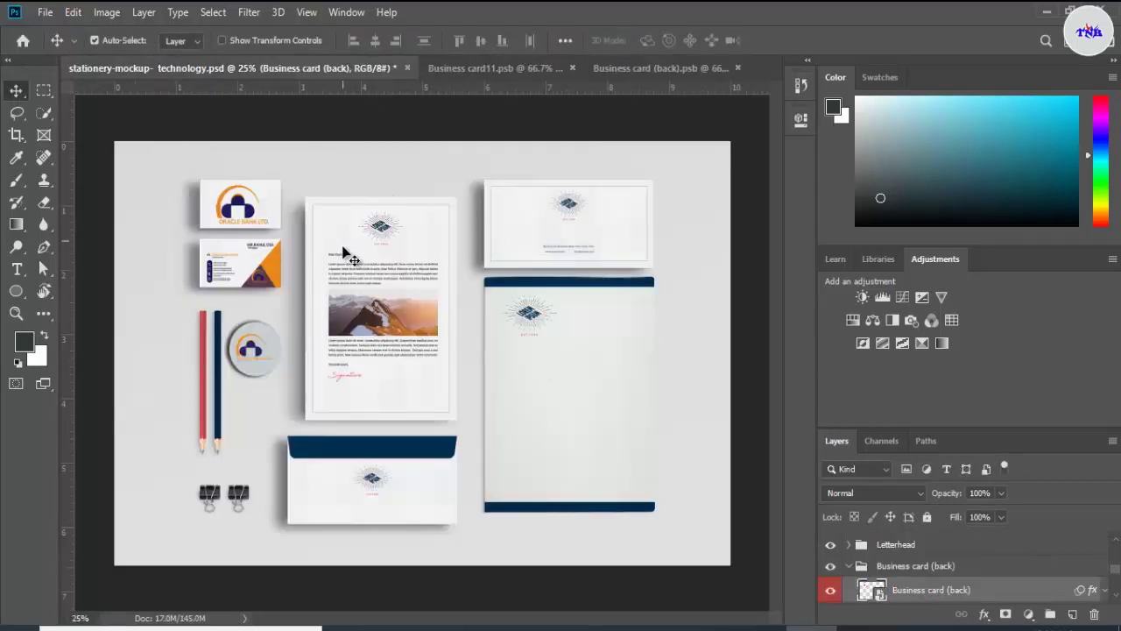
{"action": "scroll", "coordinate": [240, 278], "scroll_direction": "up", "scroll_amount": 1}
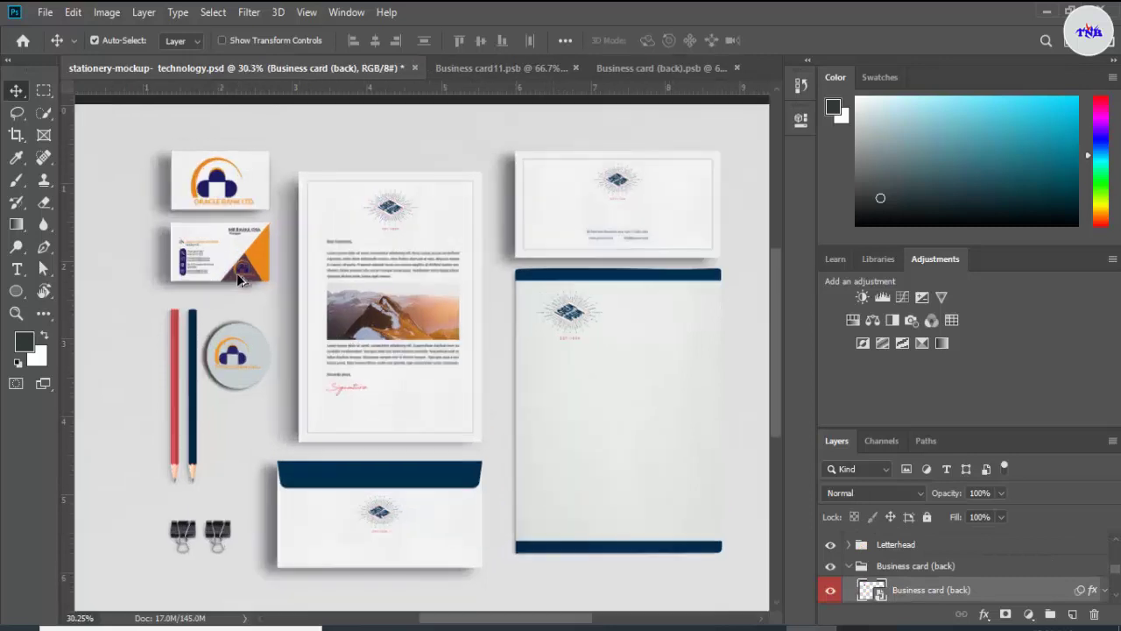
{"action": "scroll", "coordinate": [241, 279], "scroll_direction": "up", "scroll_amount": 1}
{"action": "scroll", "coordinate": [241, 278], "scroll_direction": "up", "scroll_amount": 2}
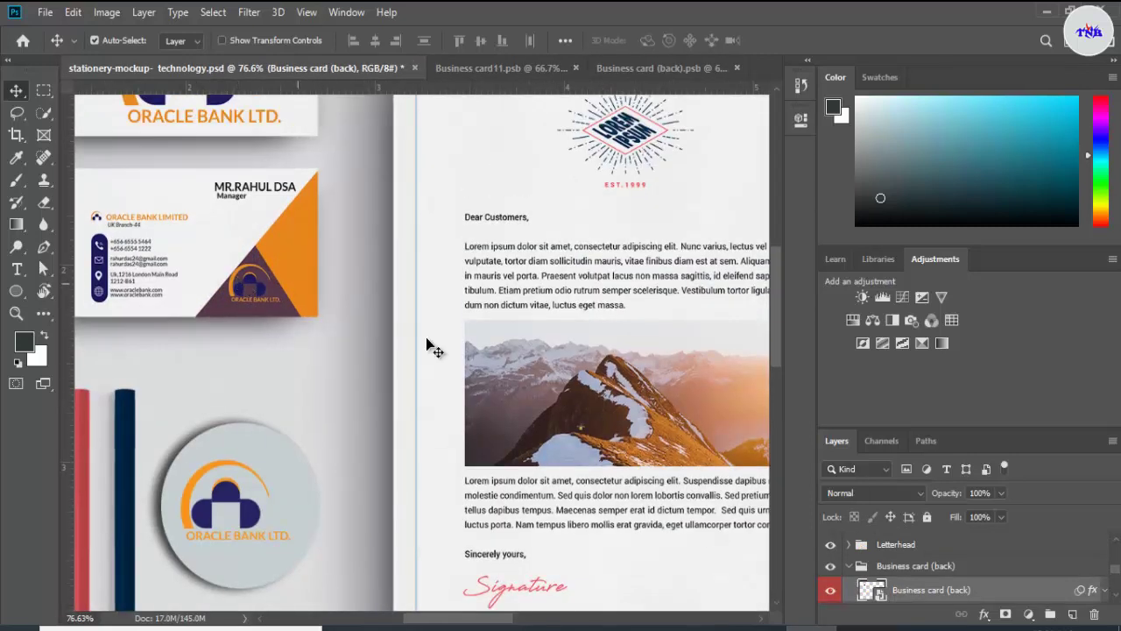
{"action": "left_click_drag", "start_coordinate": [486, 623], "coordinate": [476, 629]}
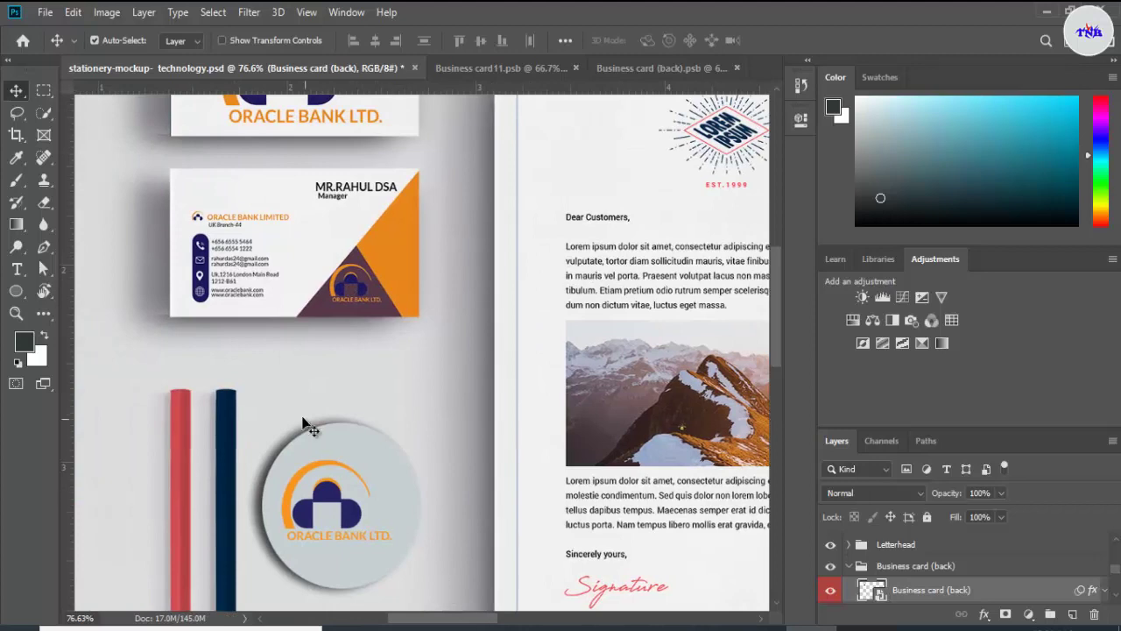
{"action": "scroll", "coordinate": [308, 426], "scroll_direction": "up", "scroll_amount": 1}
{"action": "scroll", "coordinate": [281, 405], "scroll_direction": "up", "scroll_amount": 2}
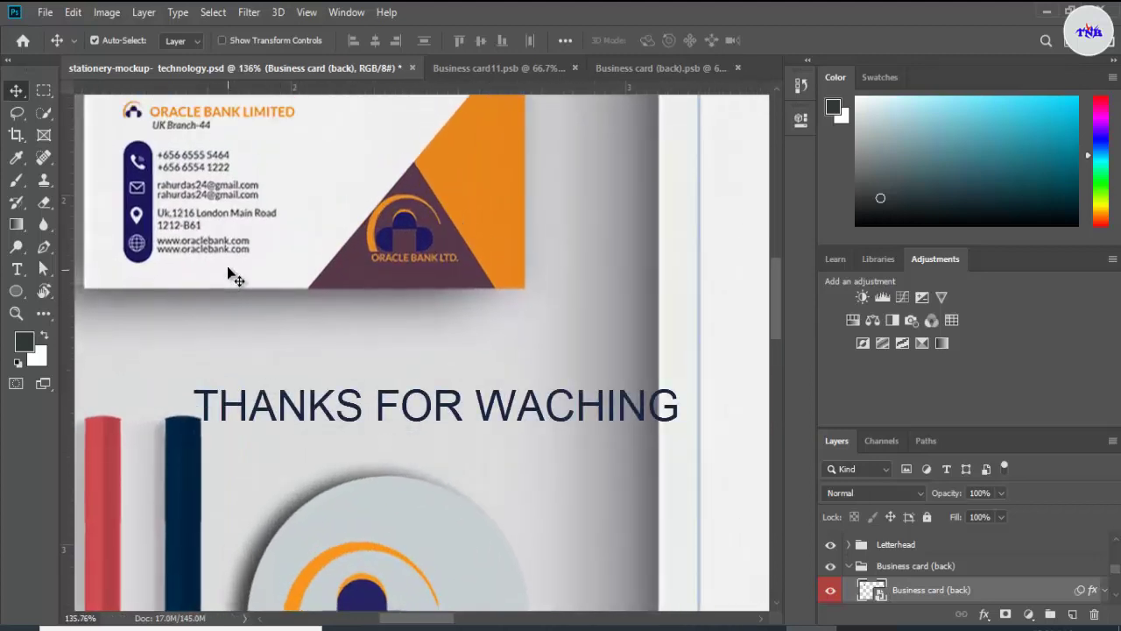
{"action": "scroll", "coordinate": [233, 276], "scroll_direction": "up", "scroll_amount": 3}
{"action": "scroll", "coordinate": [280, 273], "scroll_direction": "up", "scroll_amount": 1}
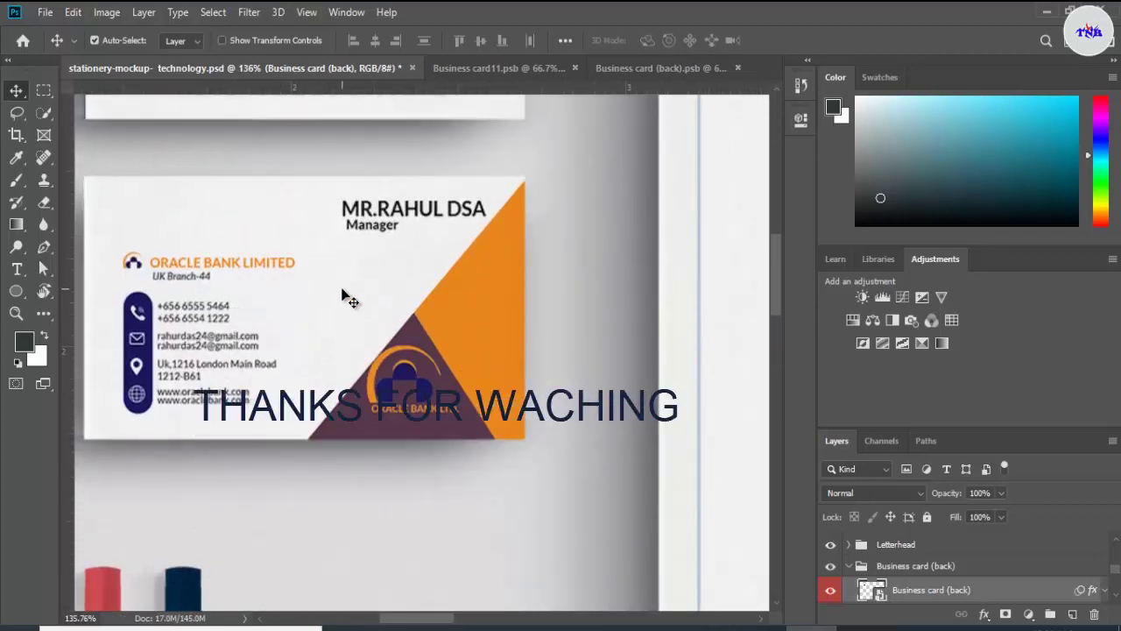
{"action": "scroll", "coordinate": [326, 247], "scroll_direction": "up", "scroll_amount": 3}
{"action": "scroll", "coordinate": [326, 246], "scroll_direction": "up", "scroll_amount": 3}
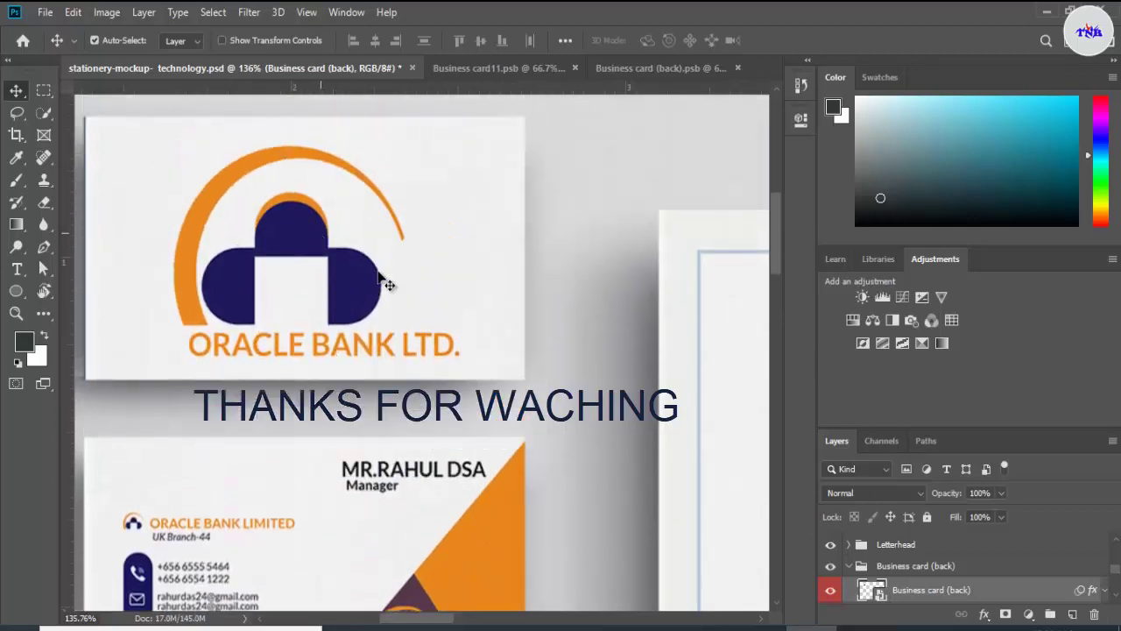